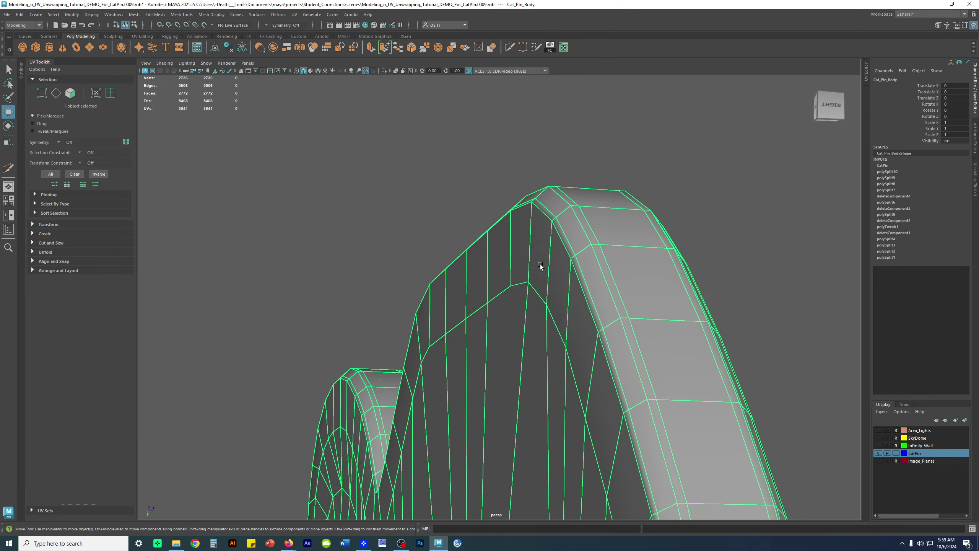
- Compare the smoothed preview with the unsmoothed mesh at the edge loop around the cat body's pointed ear-like corner
{"action": "key", "text": "3"}
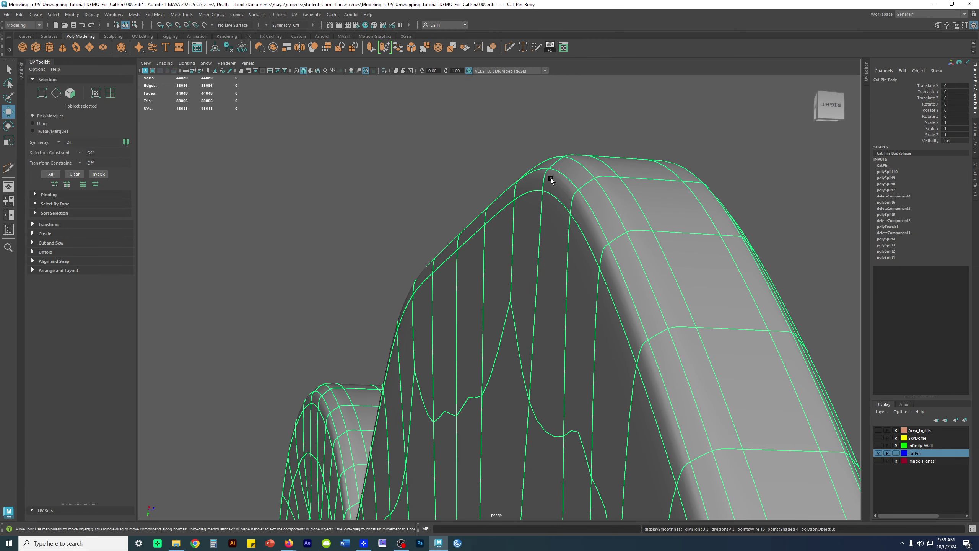
{"action": "key", "text": "1"}
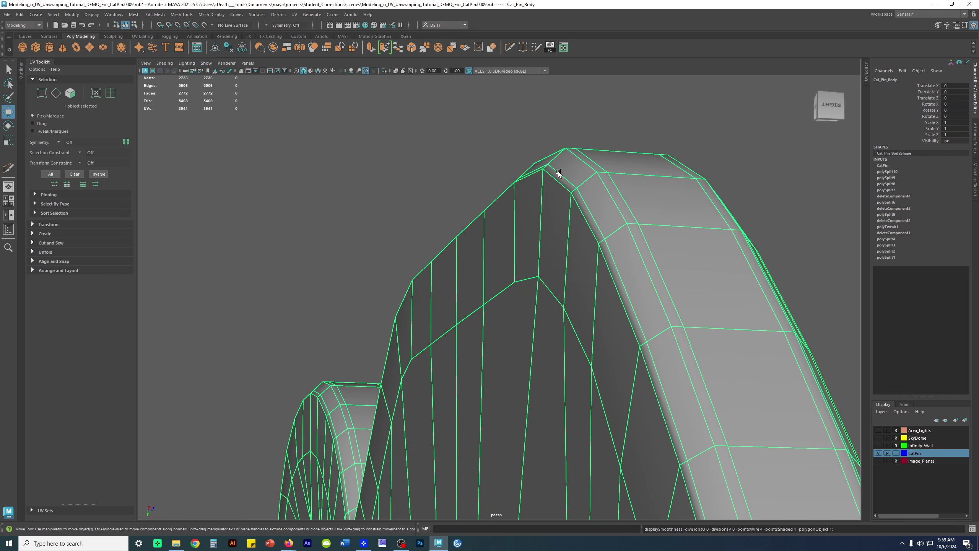
{"action": "key", "text": "F10"}
{"action": "double_click", "coordinate": [545, 174]}
{"action": "key", "text": "3"}
{"action": "key", "text": "1"}
{"action": "key", "text": "3"}
{"action": "key", "text": "1"}
{"action": "key", "text": "3"}
{"action": "key", "text": "1"}
{"action": "key", "text": "3"}
{"action": "key", "text": "1"}
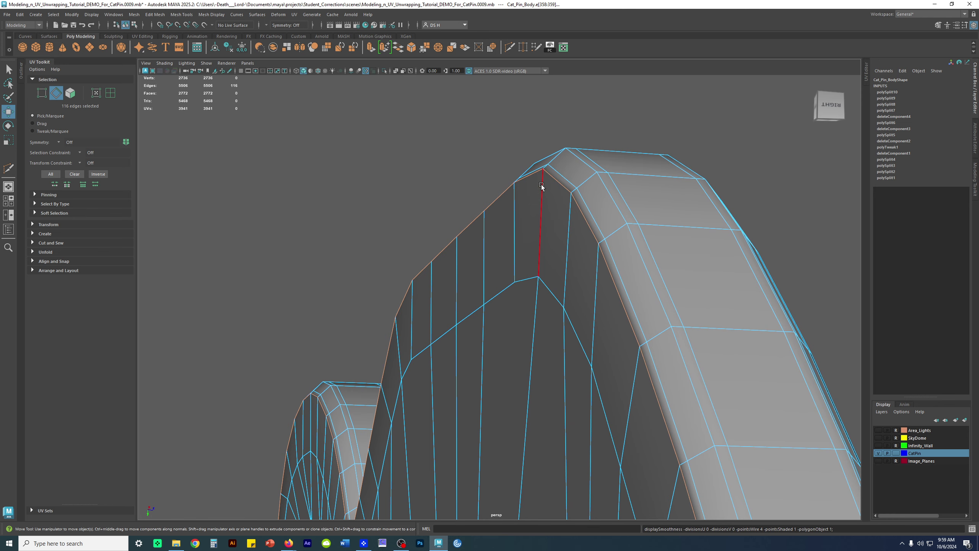
- Return the cat pin body to object selection and examine the edge flow around its pointed corner and side walls
{"action": "right_click_drag", "start_coordinate": [577, 195], "coordinate": [761, 127]}
{"action": "left_click", "coordinate": [761, 127]}
{"action": "scroll", "coordinate": [446, 232], "scroll_direction": "down", "scroll_amount": 3}
{"action": "left_click_drag", "start_coordinate": [445, 232], "coordinate": [570, 222], "text": "alt"}
{"action": "left_click", "coordinate": [573, 257]}
{"action": "right_click_drag", "start_coordinate": [571, 222], "coordinate": [591, 221], "text": "alt"}
{"action": "left_click_drag", "start_coordinate": [591, 221], "coordinate": [509, 185], "text": "alt"}
{"action": "middle_click_drag", "start_coordinate": [509, 185], "coordinate": [448, 255], "text": "alt"}
{"action": "left_click_drag", "start_coordinate": [494, 240], "coordinate": [594, 262], "text": "alt"}
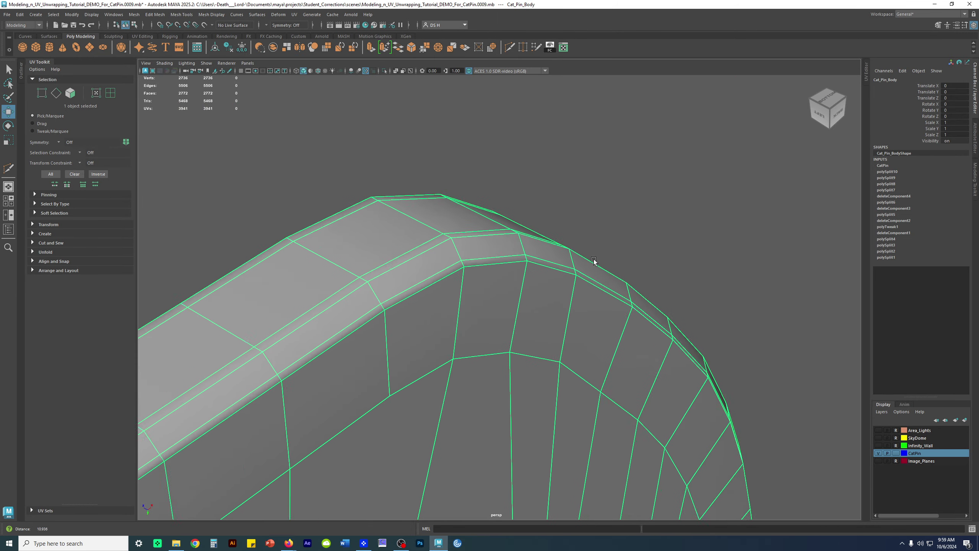
- Multi-cut a new line of edges across the front face, following the curved outer rim at the lower right of the body
{"action": "scroll", "coordinate": [492, 229], "scroll_direction": "up", "scroll_amount": 1}
{"action": "left_click_drag", "start_coordinate": [479, 227], "coordinate": [561, 285], "text": "alt"}
{"action": "right_click_drag", "start_coordinate": [561, 285], "coordinate": [510, 285], "text": "alt"}
{"action": "left_click_drag", "start_coordinate": [511, 284], "coordinate": [479, 290], "text": "alt"}
{"action": "middle_click_drag", "start_coordinate": [453, 295], "coordinate": [417, 238], "text": "alt"}
{"action": "right_click_drag", "start_coordinate": [418, 237], "coordinate": [688, 359], "text": "alt"}
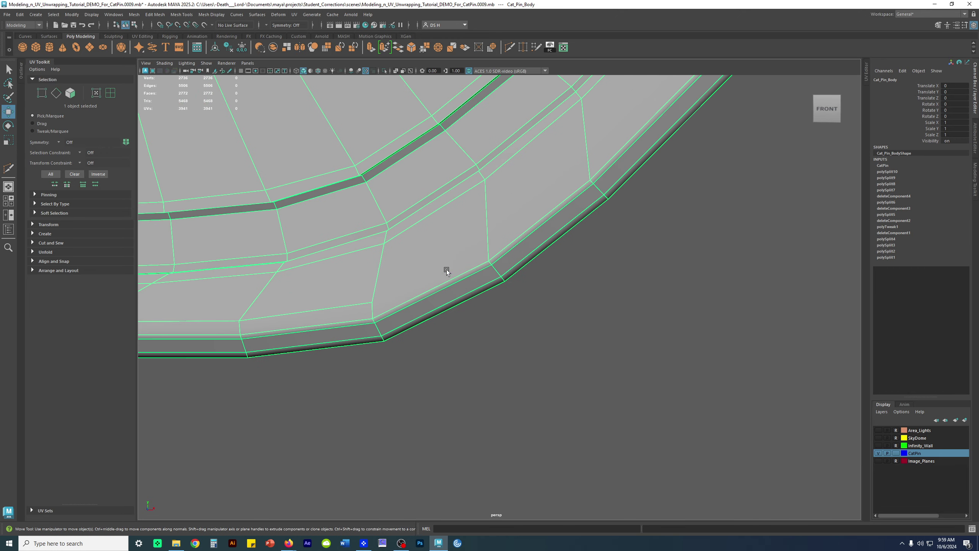
{"action": "right_click_drag", "start_coordinate": [447, 267], "coordinate": [424, 268], "text": "shift"}
{"action": "right_click_drag", "start_coordinate": [300, 268], "coordinate": [301, 268], "text": "shift"}
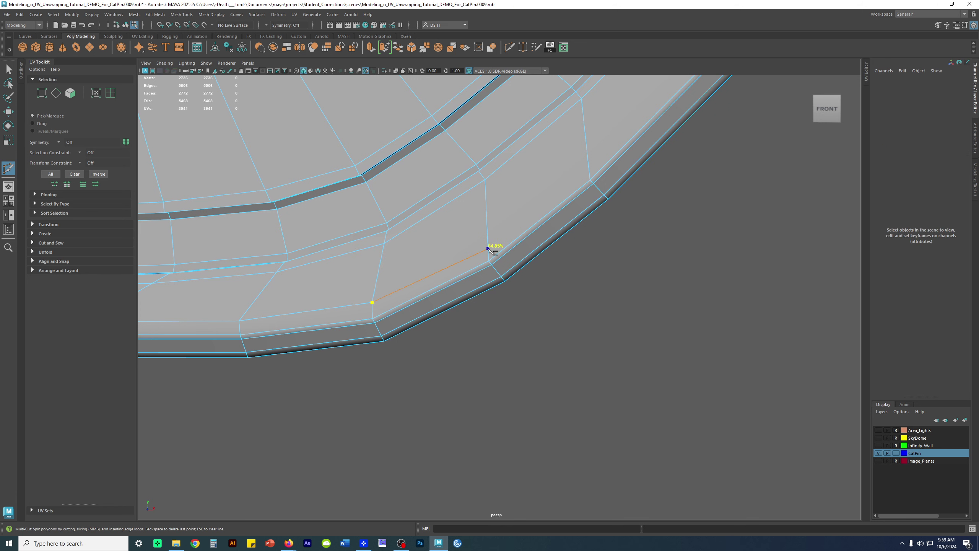
{"action": "middle_click_drag", "start_coordinate": [589, 167], "coordinate": [429, 382], "text": "alt"}
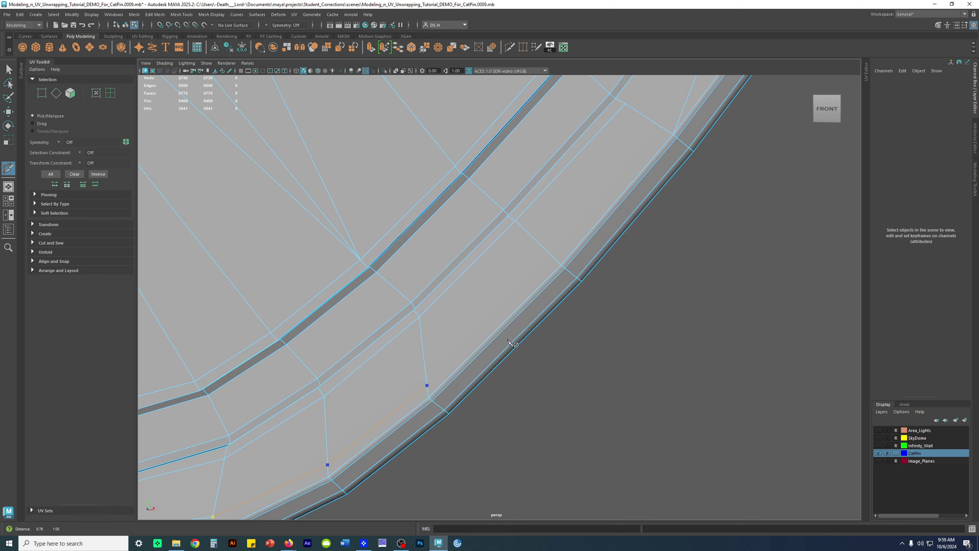
{"action": "middle_click_drag", "start_coordinate": [555, 259], "coordinate": [459, 339], "text": "alt"}
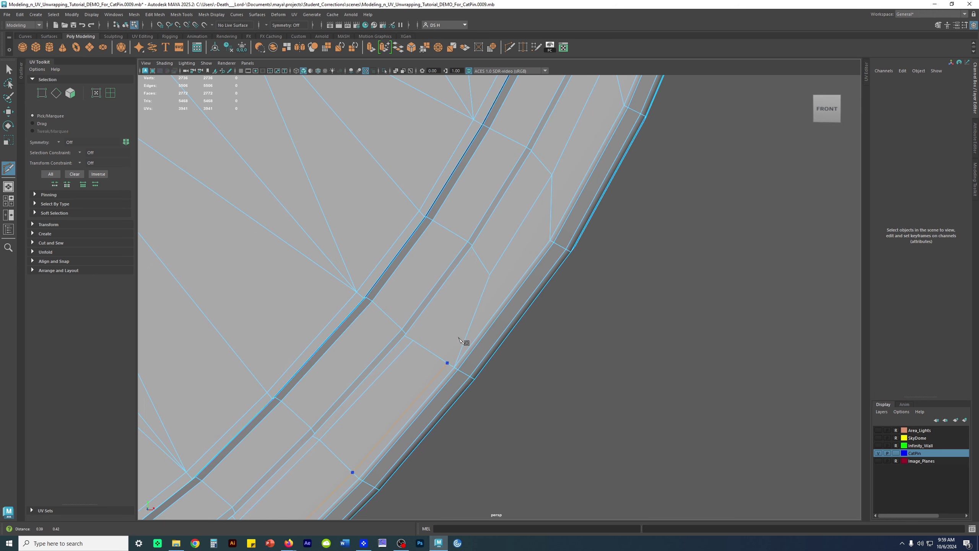
{"action": "key", "text": "w"}
- Move the stray vertex on the curved front rim closer to the supporting edge beside the inner groove
{"action": "middle_click_drag", "start_coordinate": [498, 313], "coordinate": [561, 264], "text": "alt"}
{"action": "left_click_drag", "start_coordinate": [562, 263], "coordinate": [559, 253], "text": "alt"}
{"action": "right_click_drag", "start_coordinate": [559, 253], "coordinate": [520, 242], "text": "alt"}
{"action": "left_click_drag", "start_coordinate": [520, 241], "coordinate": [505, 245], "text": "alt"}
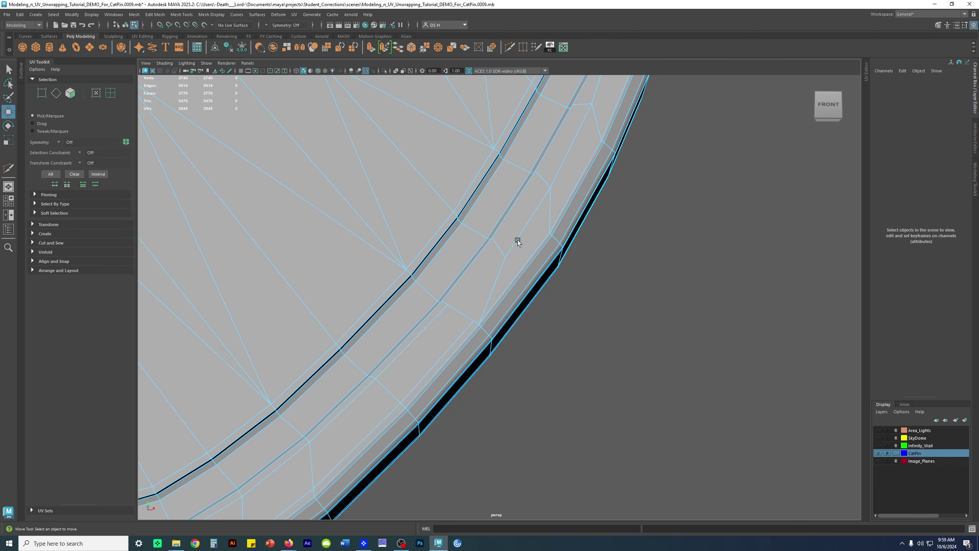
{"action": "left_click", "coordinate": [506, 257]}
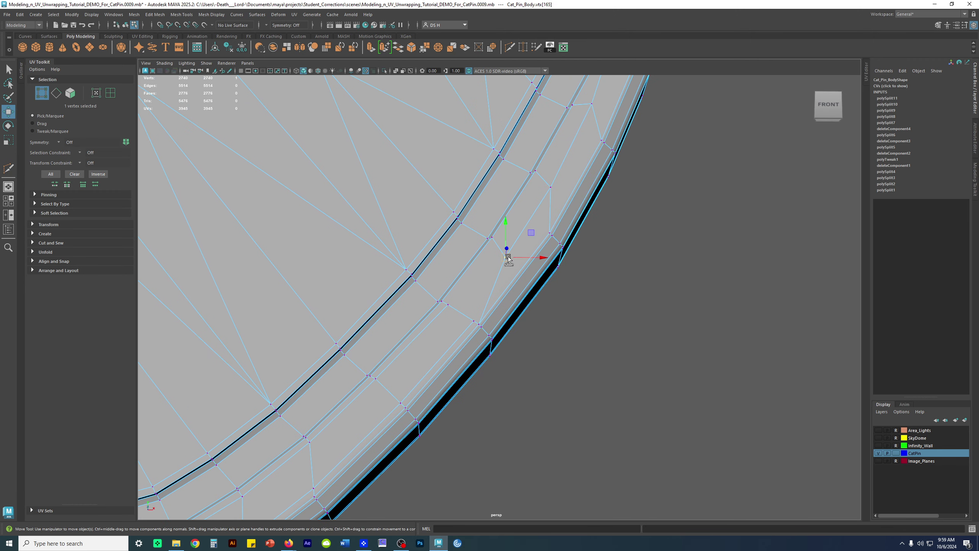
{"action": "scroll", "coordinate": [543, 270], "scroll_direction": "up", "scroll_amount": 3}
{"action": "left_click_drag", "start_coordinate": [509, 241], "coordinate": [514, 228], "text": "ctrl+shift"}
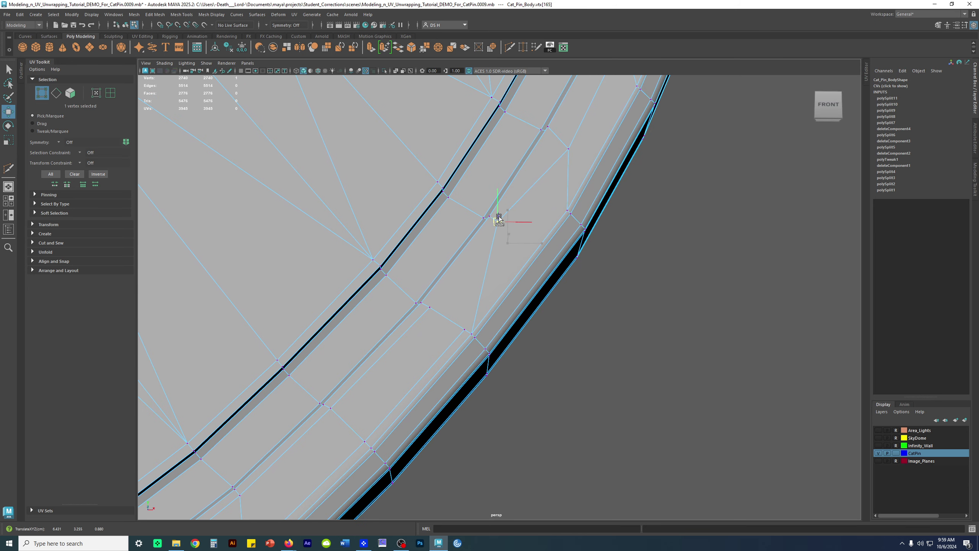
- Reposition the next two out-of-line vertices on the front rim so they sit close beside the groove's supporting edge
{"action": "middle_click_drag", "start_coordinate": [557, 187], "coordinate": [573, 239], "text": "alt"}
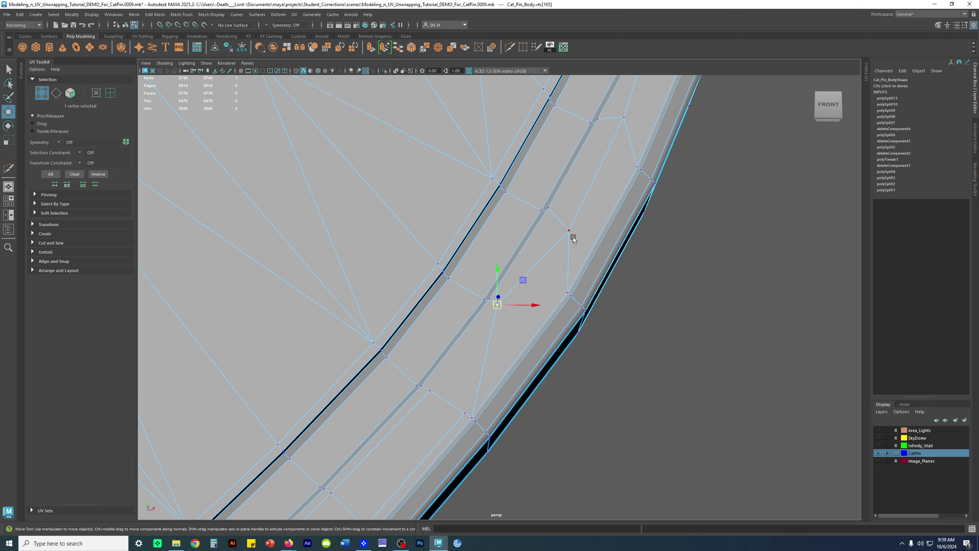
{"action": "mouse_move", "coordinate": [571, 232]}
{"action": "left_mouse_down"}
{"action": "mouse_move", "coordinate": [562, 214]}
{"action": "mouse_move", "coordinate": [591, 266]}
{"action": "mouse_move", "coordinate": [572, 248]}
{"action": "left_mouse_up"}
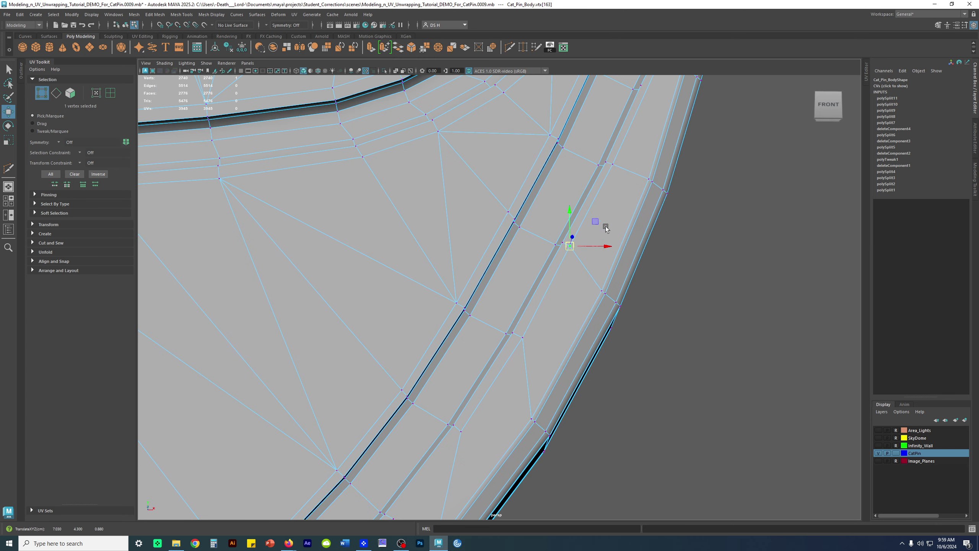
{"action": "scroll", "coordinate": [606, 228], "scroll_direction": "down", "scroll_amount": 3}
{"action": "scroll", "coordinate": [593, 245], "scroll_direction": "up", "scroll_amount": 5}
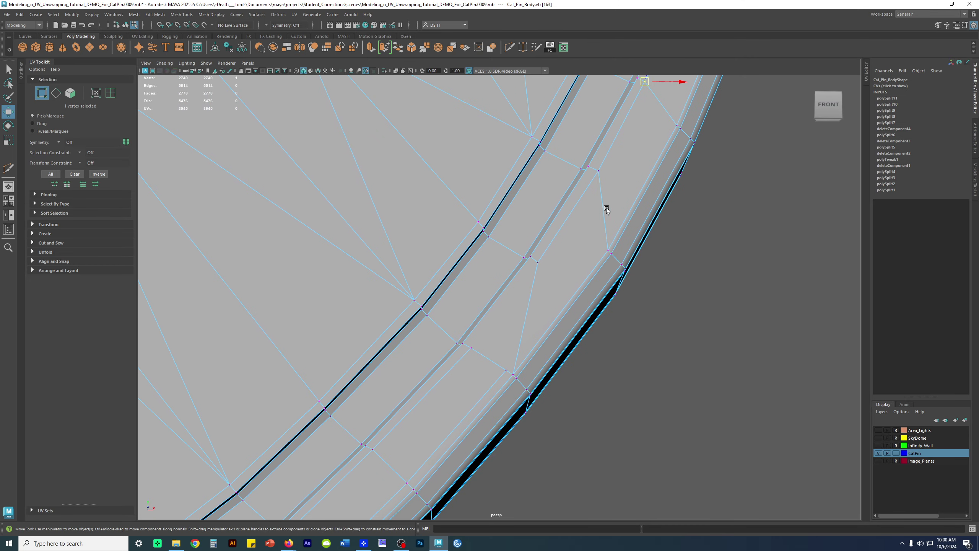
{"action": "left_click_drag", "start_coordinate": [602, 170], "coordinate": [597, 173]}
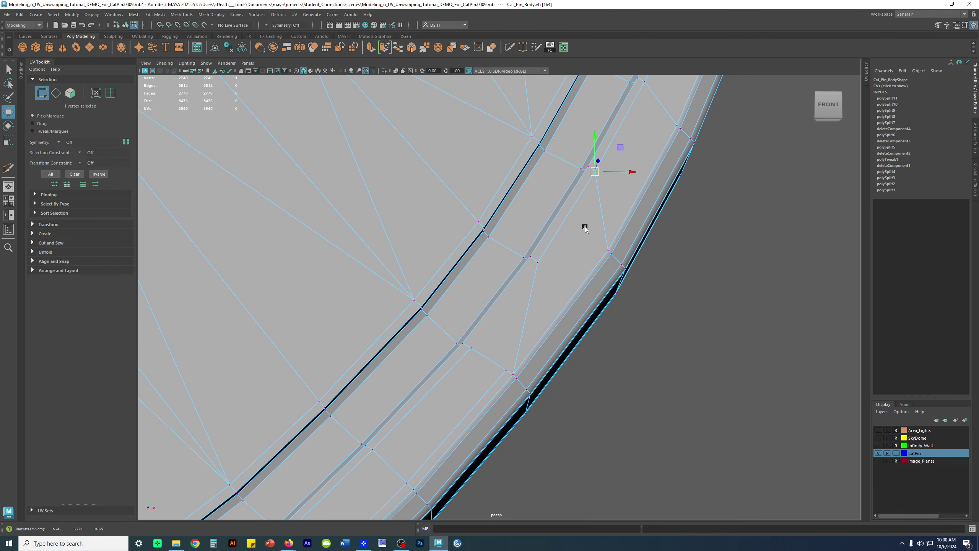
- Delete the misplaced edge running along the outer bevel between two cross edges of the front rim
{"action": "scroll", "coordinate": [585, 228], "scroll_direction": "down", "scroll_amount": 4}
{"action": "scroll", "coordinate": [594, 217], "scroll_direction": "up", "scroll_amount": 4}
{"action": "left_click_drag", "start_coordinate": [460, 207], "coordinate": [533, 167], "text": "alt"}
{"action": "middle_click_drag", "start_coordinate": [533, 167], "coordinate": [479, 258], "text": "alt"}
{"action": "right_click_drag", "start_coordinate": [478, 258], "coordinate": [564, 237], "text": "alt"}
{"action": "left_click", "coordinate": [563, 248]}
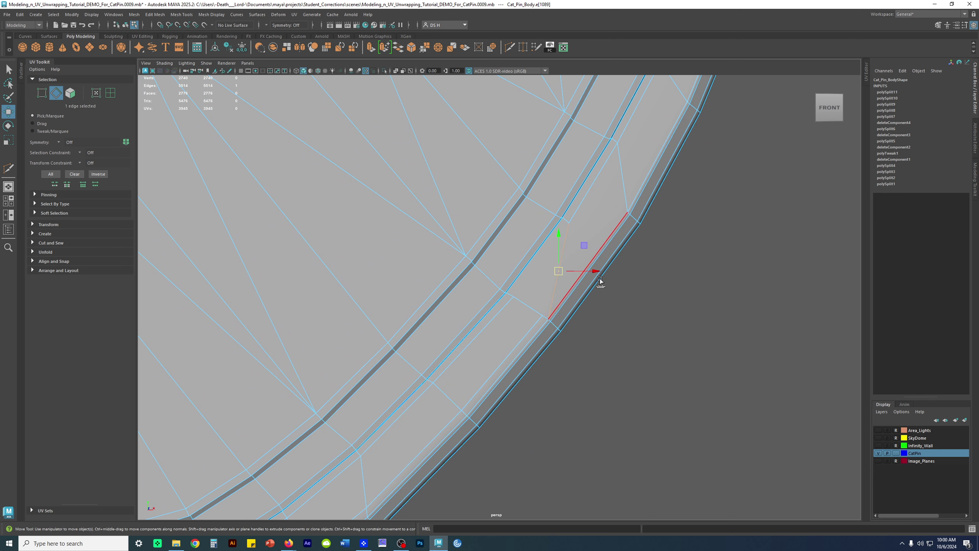
{"action": "key", "text": "Delete"}
- Multi-cut an edge joining the two vertices beside the groove's supporting loop, and save an incremental version of the scene
{"action": "right_click_drag", "start_coordinate": [534, 246], "coordinate": [400, 250], "text": "shift"}
{"action": "left_click", "coordinate": [514, 297]}
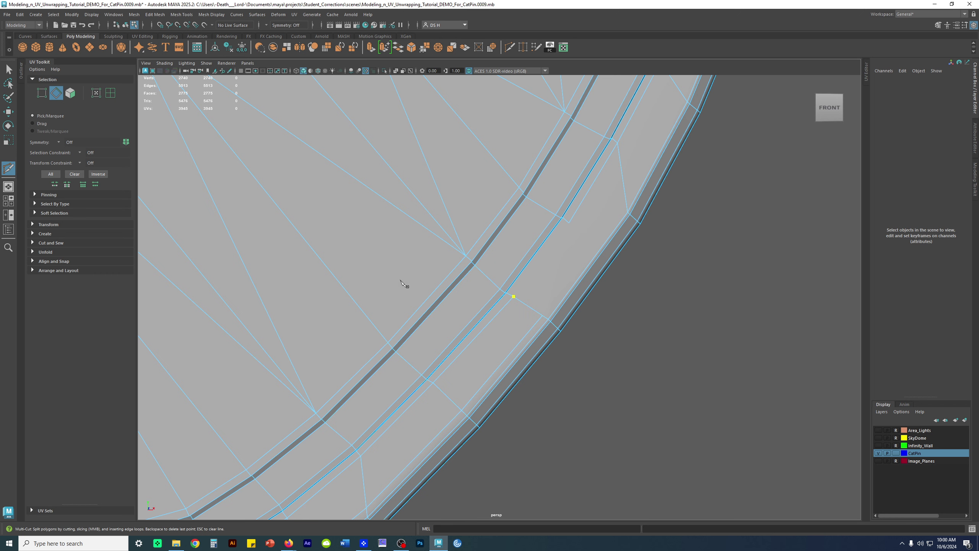
{"action": "right_click_drag", "start_coordinate": [562, 182], "coordinate": [794, 217], "text": "alt"}
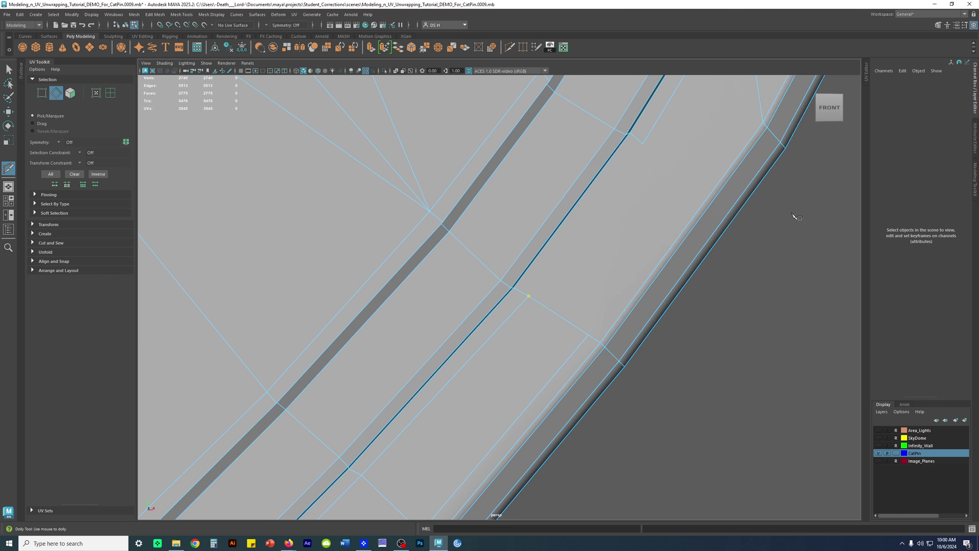
{"action": "left_click", "coordinate": [641, 141]}
{"action": "key", "text": "w"}
{"action": "right_click_drag", "start_coordinate": [680, 177], "coordinate": [575, 260], "text": "alt"}
{"action": "key", "text": "ctrl+alt+s"}
- Multi-cut a supporting line of edges just inside the front's outer rim, from the curved lower side up towards the pointed corner
{"action": "double_click", "coordinate": [534, 266]}
{"action": "left_click_drag", "start_coordinate": [535, 265], "coordinate": [517, 283], "text": "alt"}
{"action": "right_click", "coordinate": [506, 234], "text": "shift"}
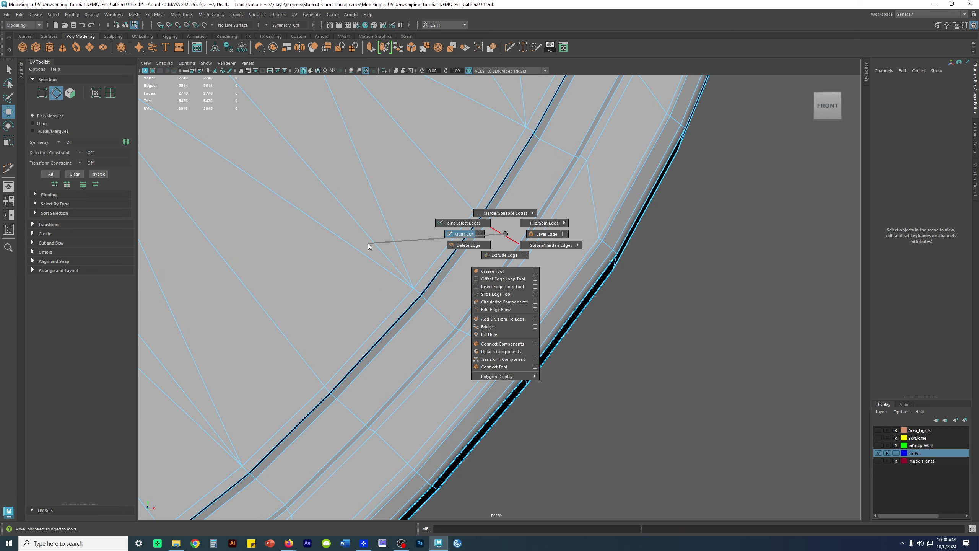
{"action": "right_click_drag", "start_coordinate": [505, 233], "coordinate": [367, 233], "text": "shift"}
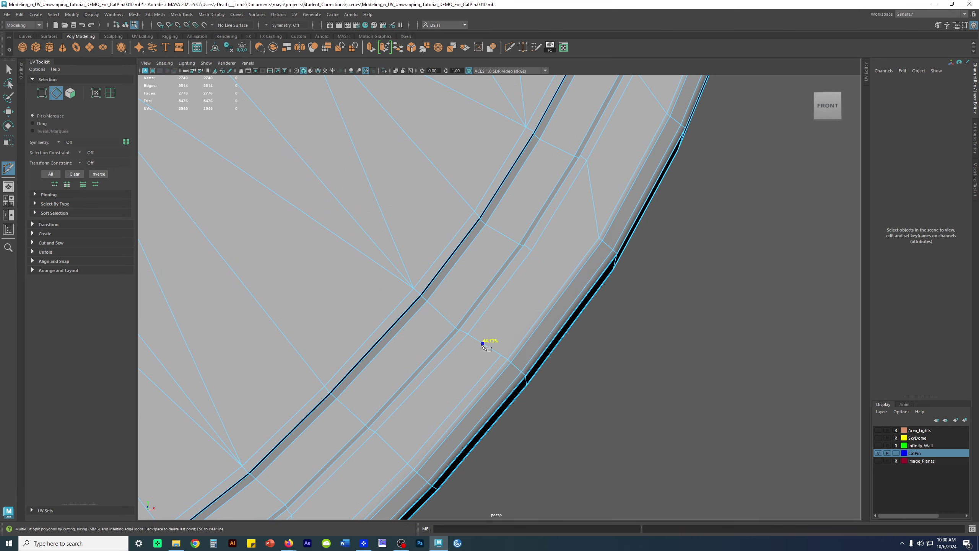
{"action": "left_click_drag", "start_coordinate": [572, 369], "coordinate": [603, 335], "text": "alt"}
{"action": "middle_click_drag", "start_coordinate": [575, 266], "coordinate": [516, 354], "text": "alt"}
{"action": "right_click_drag", "start_coordinate": [516, 354], "coordinate": [549, 367], "text": "alt"}
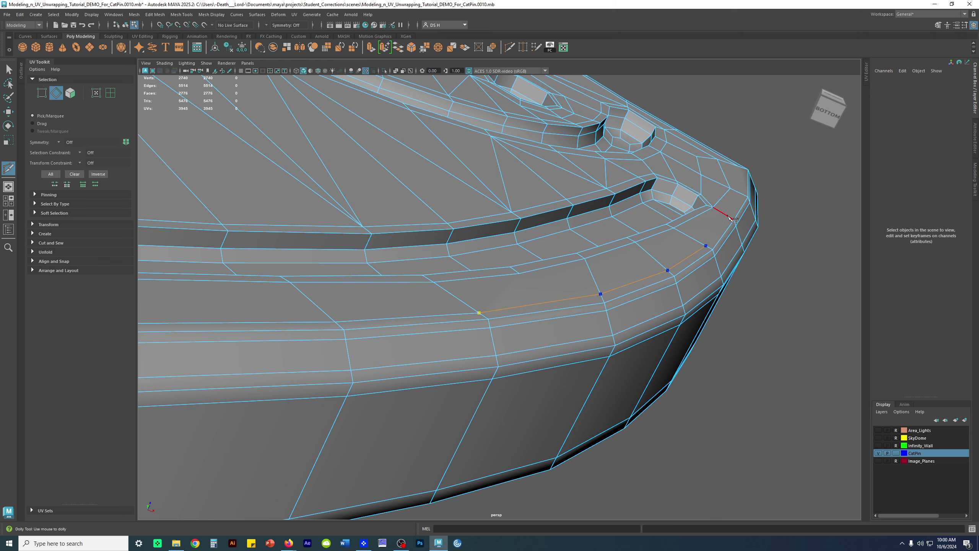
{"action": "left_click_drag", "start_coordinate": [771, 236], "coordinate": [798, 308], "text": "alt"}
{"action": "right_click_drag", "start_coordinate": [539, 293], "coordinate": [386, 293], "text": "alt"}
{"action": "middle_click_drag", "start_coordinate": [516, 231], "coordinate": [551, 420], "text": "alt"}
{"action": "key", "text": "w"}
- Multi-cut an additional edge from the vertex beside the upper groove's end near the body's pointed corner
{"action": "right_click_drag", "start_coordinate": [594, 321], "coordinate": [625, 241], "text": "alt"}
{"action": "right_click_drag", "start_coordinate": [586, 198], "coordinate": [386, 206], "text": "shift"}
{"action": "left_click", "coordinate": [472, 261]}
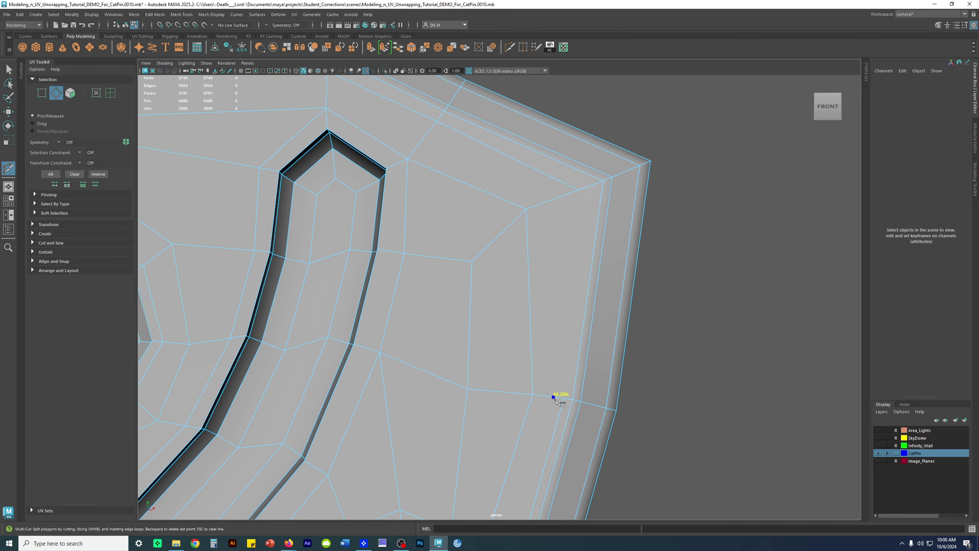
{"action": "key", "text": "w"}
- Check the new rim edges across the front of the body in the smoothed preview
{"action": "right_click_drag", "start_coordinate": [736, 206], "coordinate": [329, 322], "text": "alt"}
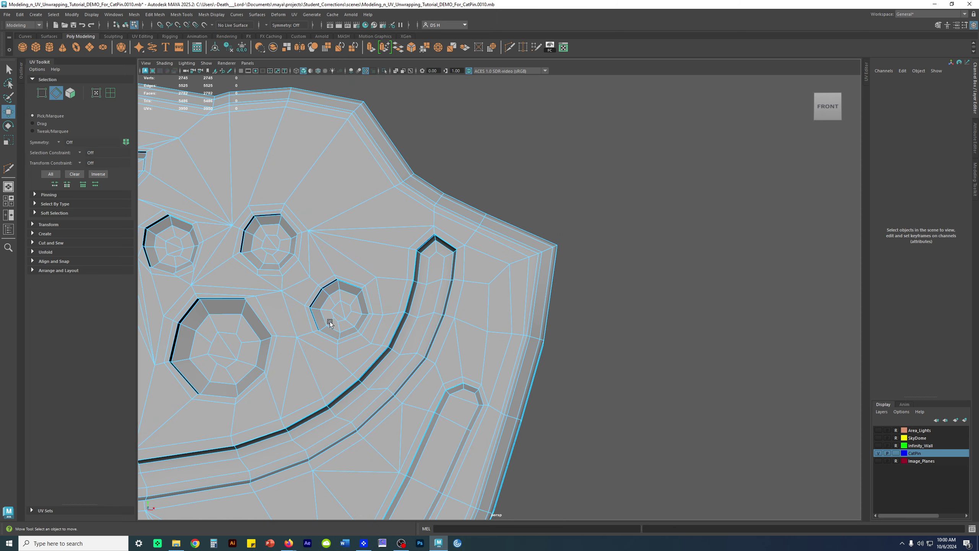
{"action": "middle_click_drag", "start_coordinate": [382, 389], "coordinate": [441, 221], "text": "alt"}
{"action": "middle_click_drag", "start_coordinate": [537, 405], "coordinate": [546, 303], "text": "alt"}
{"action": "left_click_drag", "start_coordinate": [562, 370], "coordinate": [570, 295], "text": "alt"}
{"action": "key", "text": "3"}
{"action": "left_click_drag", "start_coordinate": [506, 304], "coordinate": [497, 343], "text": "alt"}
{"action": "key", "text": "1"}
{"action": "right_click_drag", "start_coordinate": [448, 370], "coordinate": [552, 307], "text": "alt"}
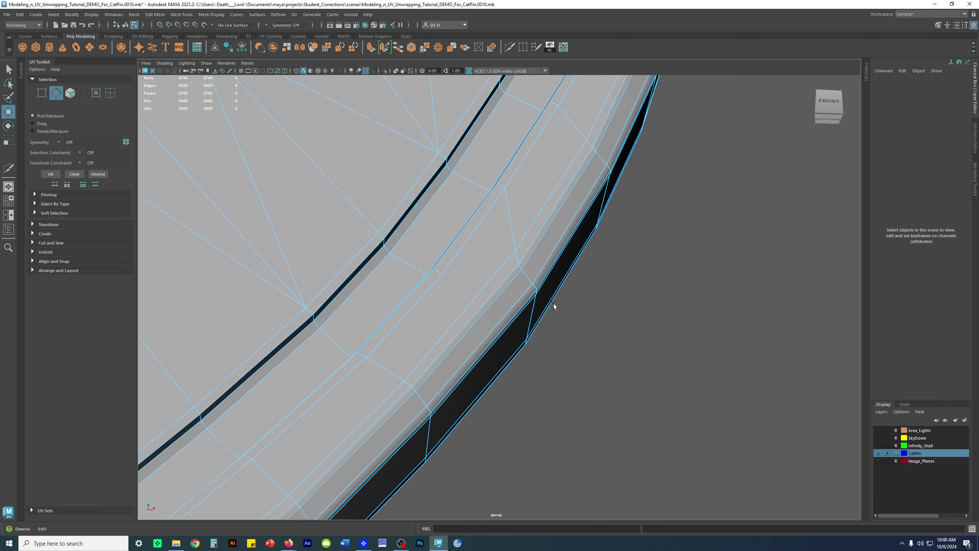
- Fine-tune the vertices beside the groove's supporting edge on the curved front rim
{"action": "left_click_drag", "start_coordinate": [483, 269], "coordinate": [492, 306], "text": "alt"}
{"action": "middle_click_drag", "start_coordinate": [492, 307], "coordinate": [514, 219], "text": "alt"}
{"action": "right_click_drag", "start_coordinate": [514, 219], "coordinate": [374, 218]}
{"action": "left_click", "coordinate": [473, 251]}
{"action": "left_click_drag", "start_coordinate": [461, 244], "coordinate": [462, 241]}
{"action": "left_click_drag", "start_coordinate": [524, 142], "coordinate": [526, 142]}
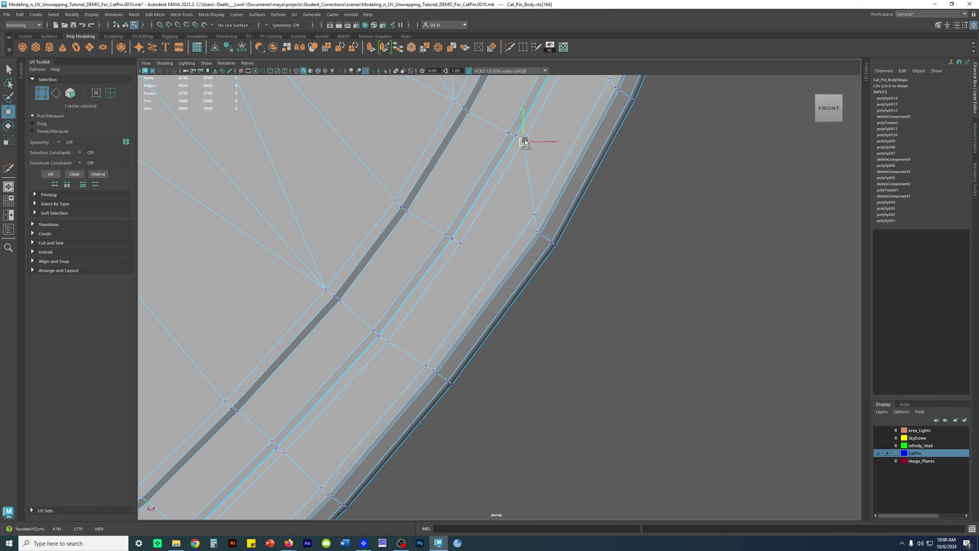
- Slide the vertex at the start of the back face's straight bottom section slightly towards the middle of the body
{"action": "left_click_drag", "start_coordinate": [535, 187], "coordinate": [407, 254], "text": "alt"}
{"action": "scroll", "coordinate": [407, 254], "scroll_direction": "down", "scroll_amount": 3}
{"action": "middle_click_drag", "start_coordinate": [418, 216], "coordinate": [197, 140], "text": "alt"}
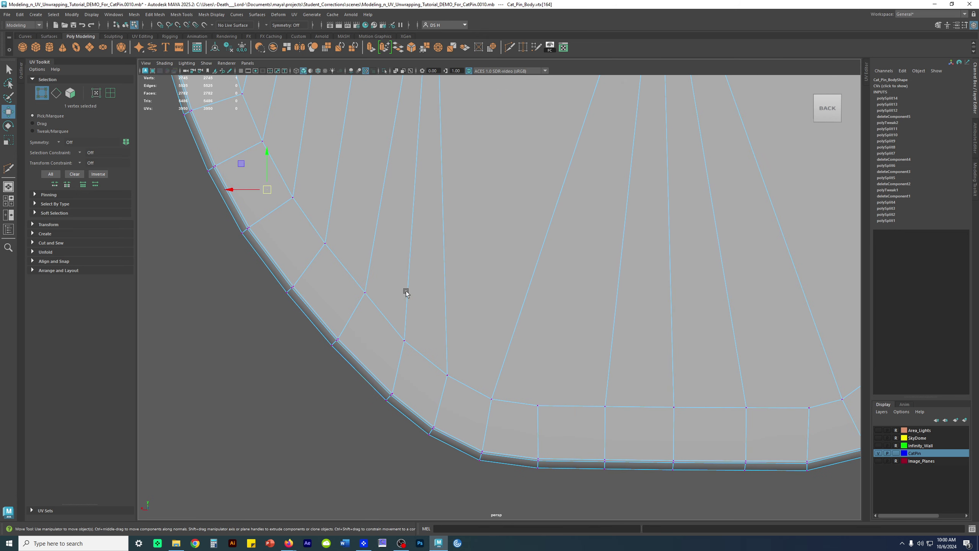
{"action": "left_click_drag", "start_coordinate": [534, 406], "coordinate": [546, 408]}
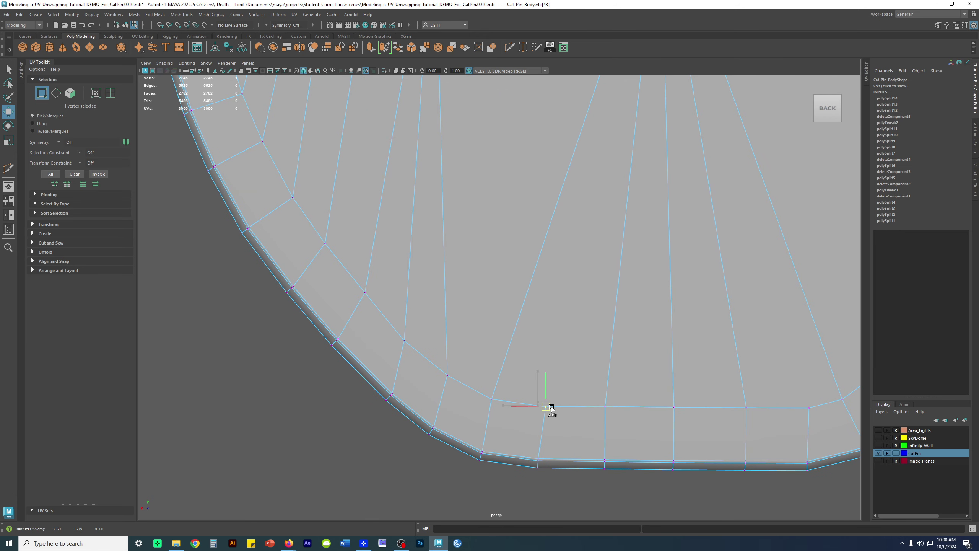
{"action": "right_click_drag", "start_coordinate": [617, 416], "coordinate": [501, 382], "text": "alt"}
{"action": "left_click", "coordinate": [599, 343]}
- Nudge the inner-loop vertices along the back's bottom edge and the slope leading up to the tail
{"action": "middle_click_drag", "start_coordinate": [598, 343], "coordinate": [593, 389], "text": "alt"}
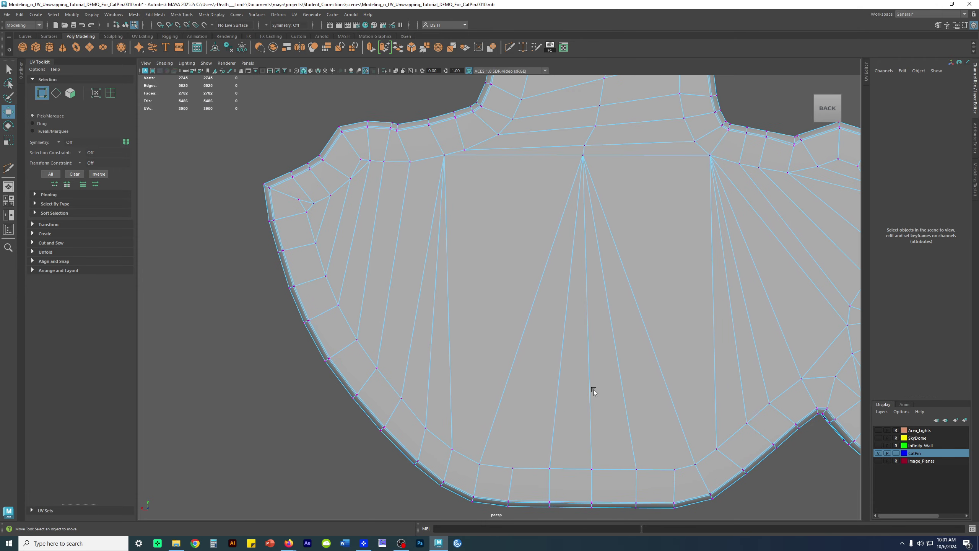
{"action": "right_click_drag", "start_coordinate": [593, 390], "coordinate": [583, 365], "text": "alt"}
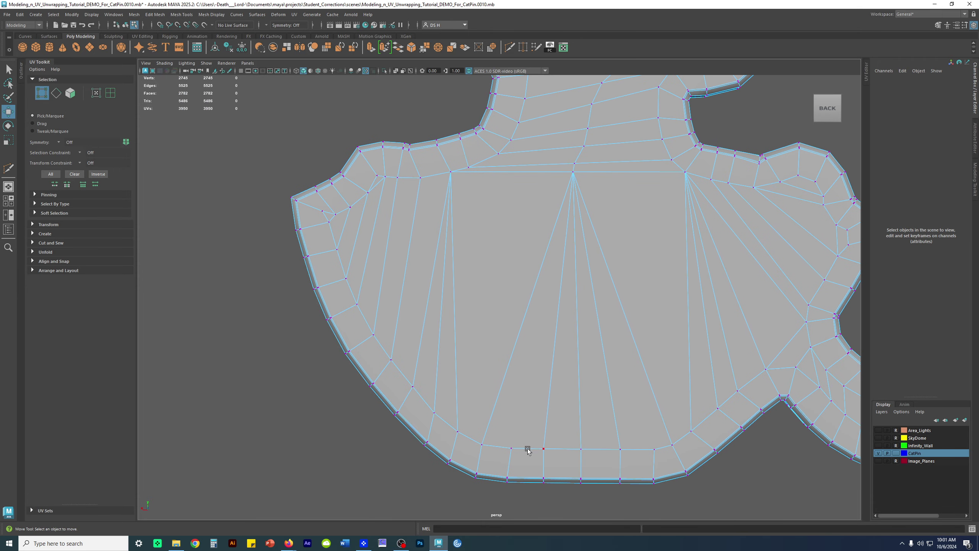
{"action": "middle_click_drag", "start_coordinate": [625, 318], "coordinate": [453, 247], "text": "alt"}
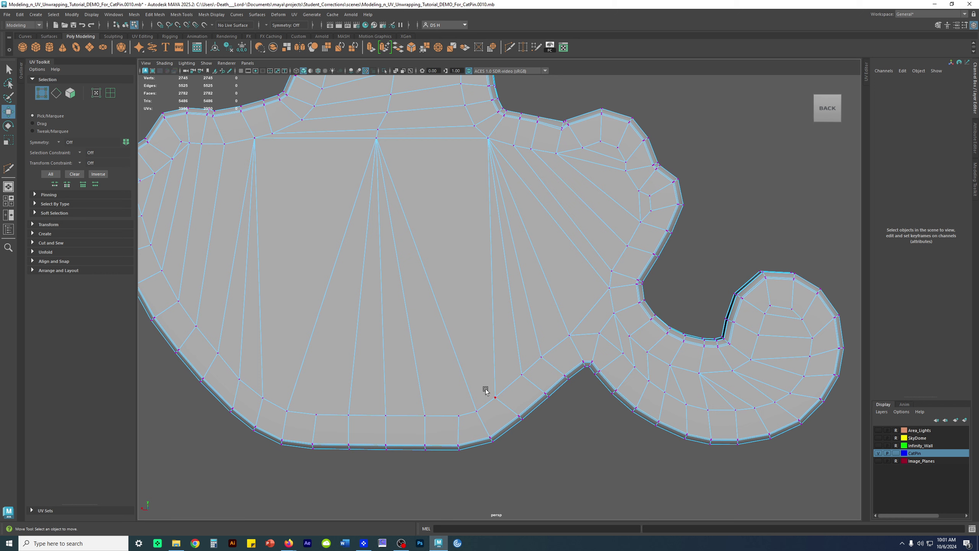
{"action": "left_click", "coordinate": [498, 394]}
{"action": "left_click_drag", "start_coordinate": [541, 360], "coordinate": [548, 353]}
{"action": "left_click", "coordinate": [573, 398]}
{"action": "middle_click_drag", "start_coordinate": [525, 356], "coordinate": [649, 349], "text": "alt"}
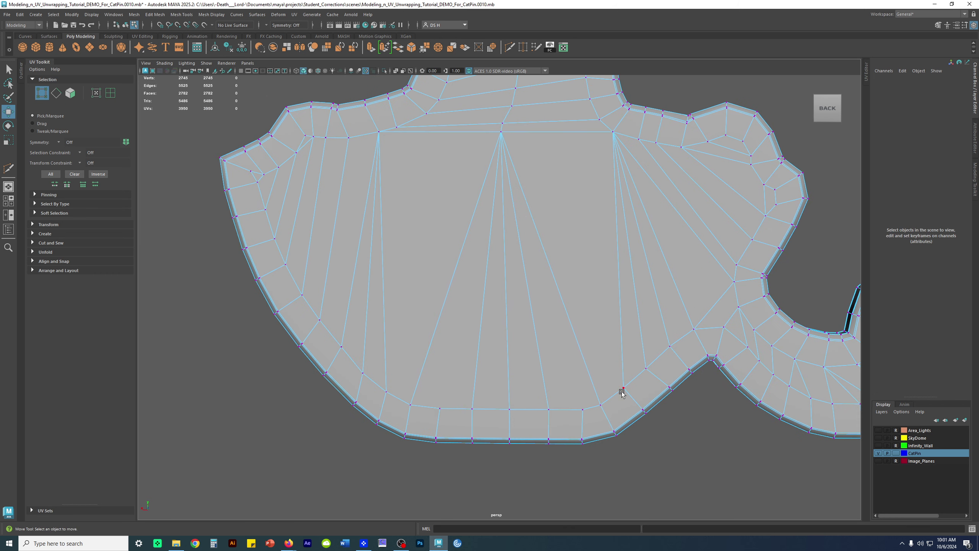
{"action": "left_click", "coordinate": [578, 410]}
- Try to lower the inner-loop vertex where the back's straight bottom edge meets the slope, and undo that move
{"action": "middle_click_drag", "start_coordinate": [518, 375], "coordinate": [464, 273], "text": "alt"}
{"action": "left_click_drag", "start_coordinate": [463, 273], "coordinate": [465, 250], "text": "alt"}
{"action": "right_click_drag", "start_coordinate": [578, 317], "coordinate": [837, 367], "text": "alt"}
{"action": "middle_click_drag", "start_coordinate": [688, 391], "coordinate": [578, 259], "text": "alt"}
{"action": "right_click_drag", "start_coordinate": [579, 255], "coordinate": [406, 256], "text": "alt"}
{"action": "left_click_drag", "start_coordinate": [406, 256], "coordinate": [418, 285], "text": "alt"}
{"action": "left_click_drag", "start_coordinate": [527, 312], "coordinate": [530, 326], "text": "ctrl+shift"}
{"action": "key", "text": "ctrl+z"}
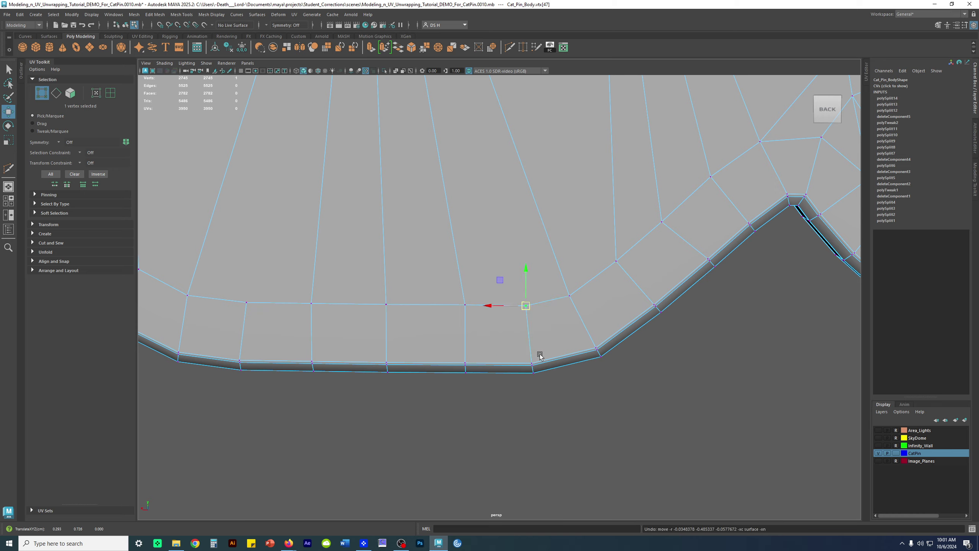
- Return to object selection and select the whole cat pin body from its front side
{"action": "right_click_drag", "start_coordinate": [662, 364], "coordinate": [433, 333], "text": "alt"}
{"action": "right_click_drag", "start_coordinate": [503, 216], "coordinate": [548, 195]}
{"action": "left_click", "coordinate": [443, 362]}
{"action": "left_click_drag", "start_coordinate": [444, 309], "coordinate": [595, 291], "text": "alt"}
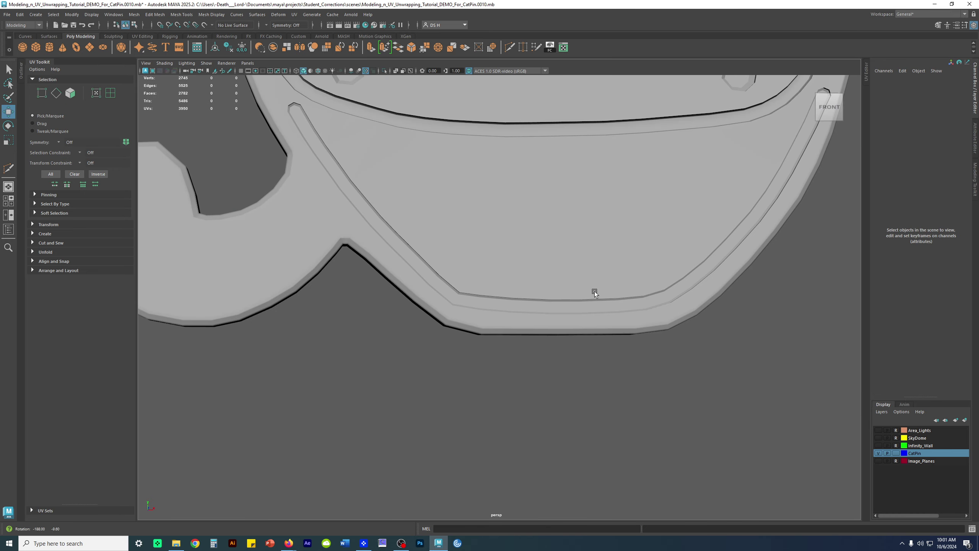
{"action": "left_click", "coordinate": [576, 287]}
{"action": "left_click", "coordinate": [586, 355]}
{"action": "left_click", "coordinate": [553, 321]}
{"action": "left_click_drag", "start_coordinate": [553, 322], "coordinate": [559, 297], "text": "alt"}
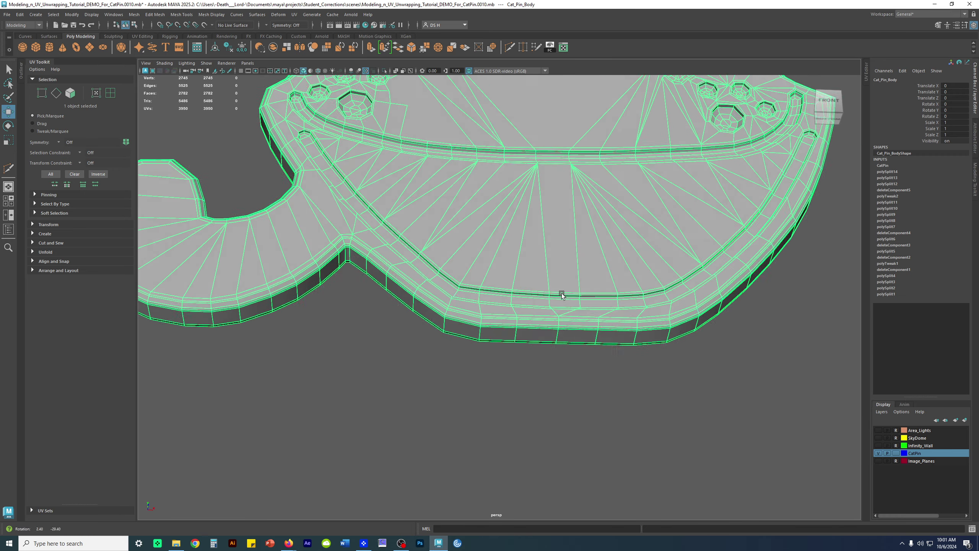
- Slide two inner-loop vertices on the front's bottom edge into line with the edges crossing the curved groove above
{"action": "right_click_drag", "start_coordinate": [559, 298], "coordinate": [797, 351], "text": "alt"}
{"action": "middle_click_drag", "start_coordinate": [796, 351], "coordinate": [498, 249], "text": "alt"}
{"action": "right_click_drag", "start_coordinate": [498, 249], "coordinate": [441, 169], "text": "alt"}
{"action": "middle_click_drag", "start_coordinate": [441, 170], "coordinate": [470, 326], "text": "alt"}
{"action": "left_click_drag", "start_coordinate": [471, 325], "coordinate": [463, 262], "text": "alt"}
{"action": "middle_click_drag", "start_coordinate": [491, 266], "coordinate": [504, 238], "text": "alt"}
{"action": "middle_click_drag", "start_coordinate": [503, 294], "coordinate": [503, 272], "text": "alt"}
{"action": "left_click_drag", "start_coordinate": [502, 271], "coordinate": [488, 319], "text": "alt"}
{"action": "middle_click_drag", "start_coordinate": [488, 320], "coordinate": [448, 209], "text": "alt"}
{"action": "right_click_drag", "start_coordinate": [448, 208], "coordinate": [698, 295], "text": "alt"}
{"action": "right_click_drag", "start_coordinate": [524, 239], "coordinate": [439, 227]}
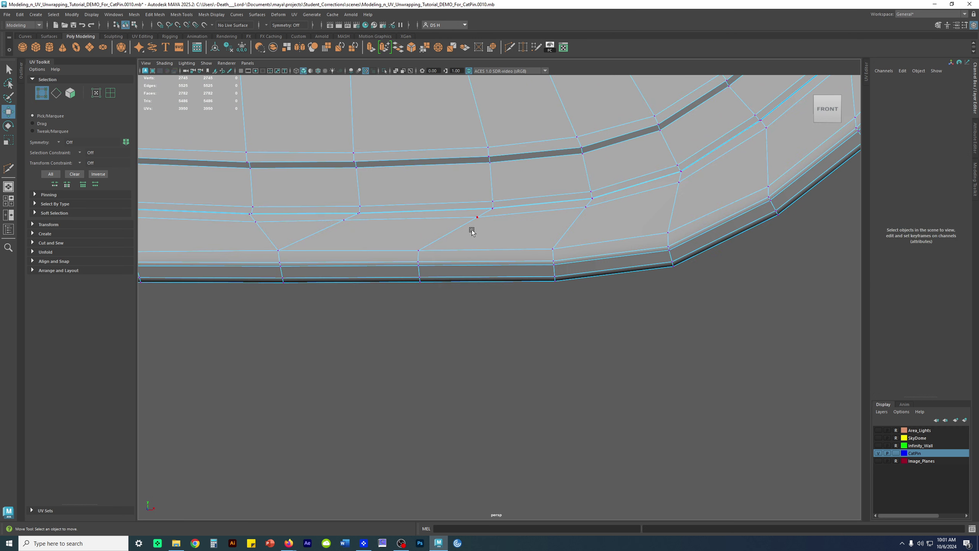
{"action": "left_click", "coordinate": [481, 219]}
{"action": "left_click_drag", "start_coordinate": [482, 221], "coordinate": [493, 220]}
{"action": "left_click", "coordinate": [343, 220]}
{"action": "left_click_drag", "start_coordinate": [344, 221], "coordinate": [350, 223]}
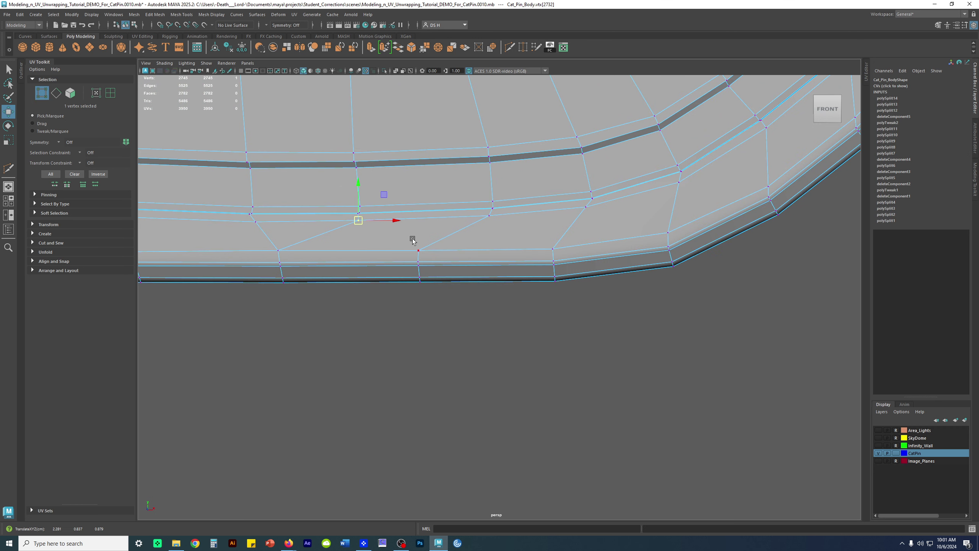
- Nudge the remaining inner-loop vertices along the front's straight bottom edge towards its tail-side corner
{"action": "left_click_drag", "start_coordinate": [458, 239], "coordinate": [640, 278], "text": "alt"}
{"action": "left_click_drag", "start_coordinate": [425, 254], "coordinate": [413, 260]}
{"action": "left_click", "coordinate": [276, 253]}
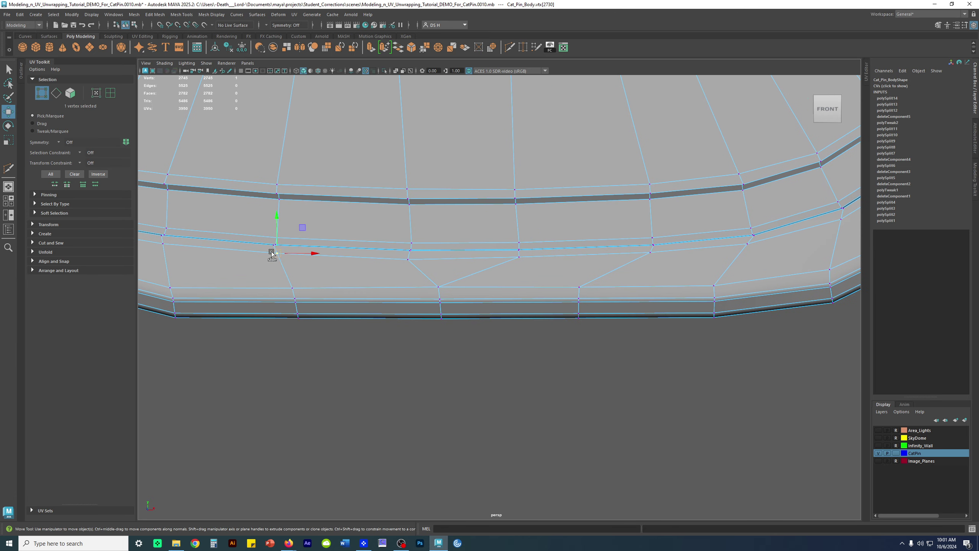
{"action": "left_click_drag", "start_coordinate": [273, 254], "coordinate": [398, 305], "text": "alt"}
{"action": "left_click_drag", "start_coordinate": [347, 283], "coordinate": [341, 281]}
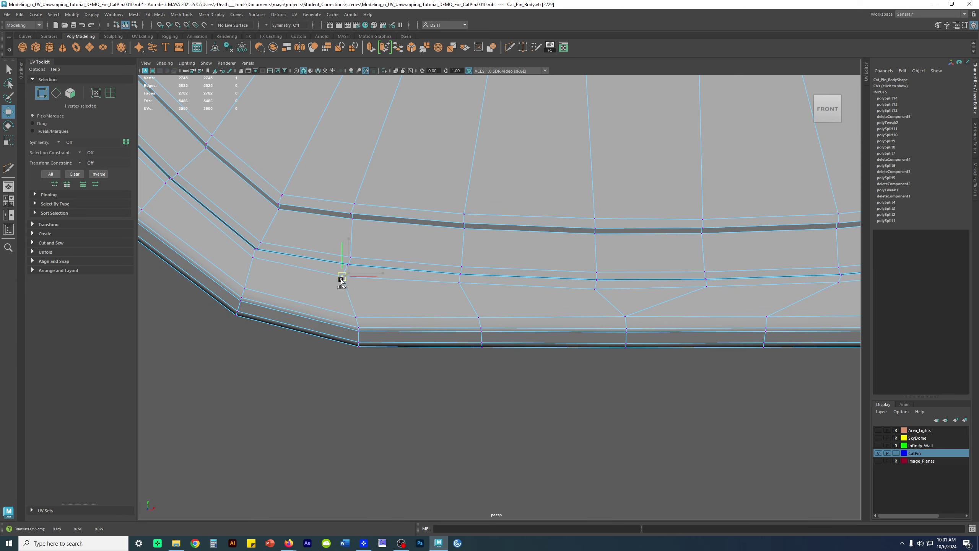
{"action": "left_click", "coordinate": [540, 372]}
- Shift two inner-loop vertices outward around the front's bottom corner opposite the tail
{"action": "scroll", "coordinate": [540, 372], "scroll_direction": "down", "scroll_amount": 2}
{"action": "middle_click_drag", "start_coordinate": [588, 311], "coordinate": [273, 339], "text": "alt"}
{"action": "mouse_move", "coordinate": [515, 328]}
{"action": "left_mouse_down", "text": "alt"}
{"action": "mouse_move", "coordinate": [525, 352]}
{"action": "mouse_move", "coordinate": [518, 340]}
{"action": "left_mouse_up", "text": "alt"}
{"action": "right_click_drag", "start_coordinate": [490, 270], "coordinate": [584, 336], "text": "alt"}
{"action": "left_click_drag", "start_coordinate": [583, 335], "coordinate": [584, 319], "text": "alt"}
{"action": "left_click", "coordinate": [516, 286]}
{"action": "left_click_drag", "start_coordinate": [516, 286], "coordinate": [528, 284], "text": "ctrl+shift"}
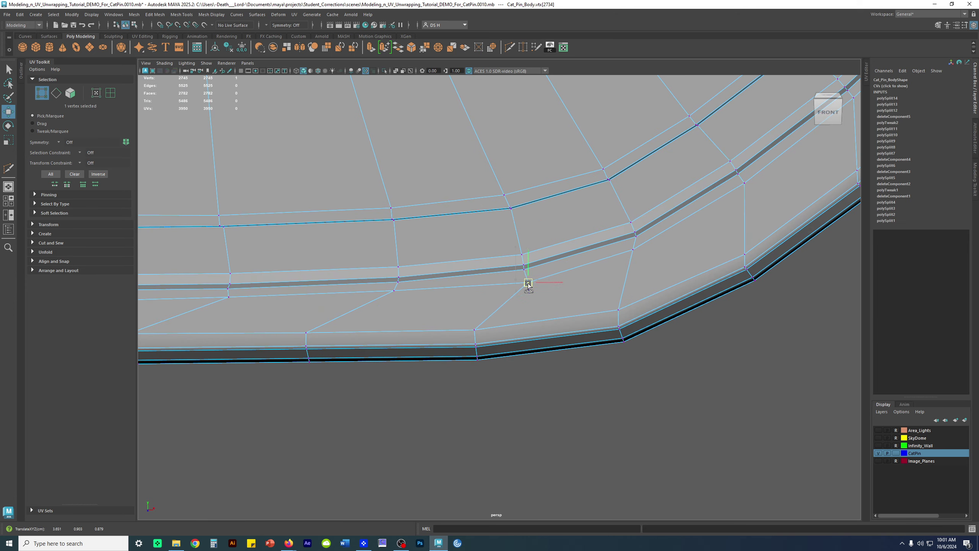
{"action": "left_click", "coordinate": [633, 250]}
{"action": "left_click_drag", "start_coordinate": [633, 250], "coordinate": [643, 244], "text": "ctrl+shift"}
- Cut a diagonal edge between the inner-loop vertex and the neighbouring rim vertex on the body side opposite the tail
{"action": "scroll", "coordinate": [653, 346], "scroll_direction": "down", "scroll_amount": 3}
{"action": "left_click", "coordinate": [652, 348]}
{"action": "left_click_drag", "start_coordinate": [652, 347], "coordinate": [582, 248], "text": "alt"}
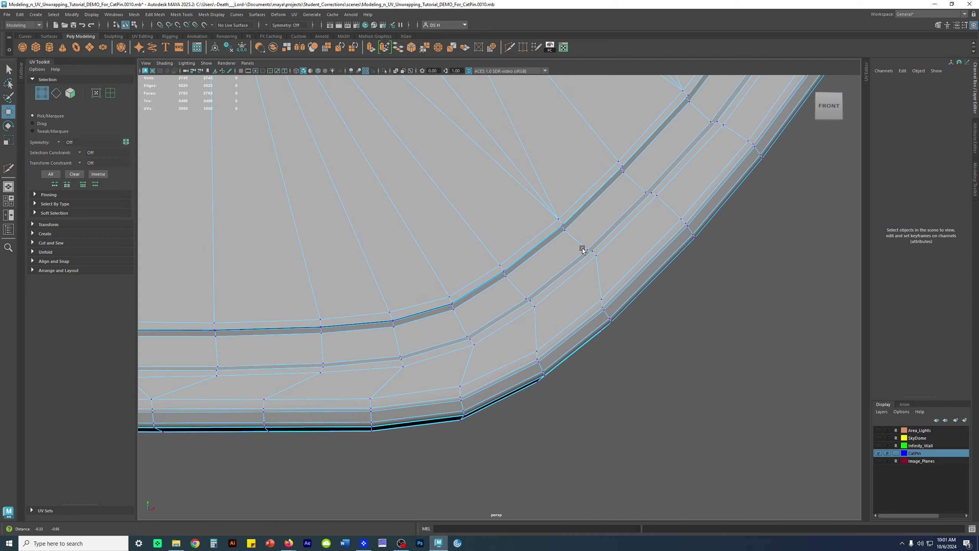
{"action": "middle_click_drag", "start_coordinate": [588, 259], "coordinate": [579, 269], "text": "alt"}
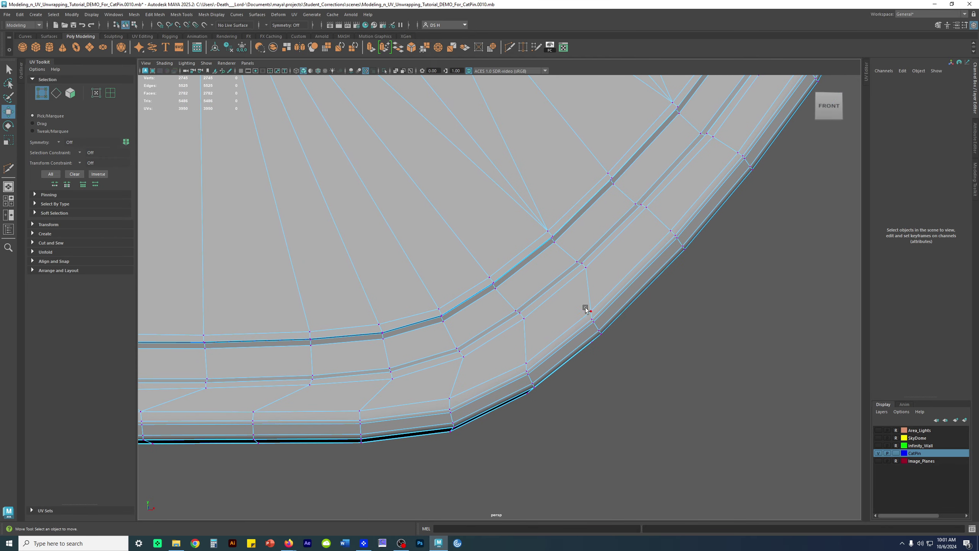
{"action": "left_click", "coordinate": [591, 311]}
{"action": "left_click", "coordinate": [711, 318]}
{"action": "mouse_move", "coordinate": [608, 267]}
{"action": "left_mouse_down", "text": "alt"}
{"action": "mouse_move", "coordinate": [542, 259]}
{"action": "mouse_move", "coordinate": [411, 274]}
{"action": "mouse_move", "coordinate": [605, 279]}
{"action": "mouse_move", "coordinate": [594, 280]}
{"action": "left_mouse_up", "text": "alt"}
{"action": "middle_click_drag", "start_coordinate": [595, 280], "coordinate": [507, 400], "text": "alt"}
{"action": "middle_click_drag", "start_coordinate": [579, 327], "coordinate": [485, 393], "text": "alt"}
{"action": "right_click_drag", "start_coordinate": [485, 393], "coordinate": [648, 317], "text": "alt"}
{"action": "right_click_drag", "start_coordinate": [603, 239], "coordinate": [547, 241], "text": "shift"}
{"action": "left_click", "coordinate": [565, 267]}
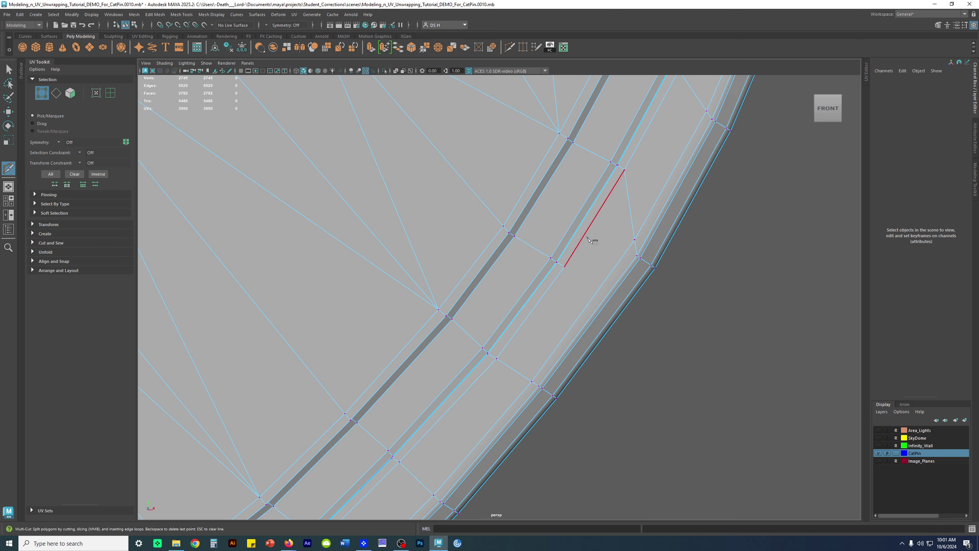
{"action": "left_click_drag", "start_coordinate": [631, 214], "coordinate": [634, 240]}
{"action": "key", "text": "w"}
- Move the rim vertex at the end of the new diagonal edge slightly inward and down
{"action": "right_click_drag", "start_coordinate": [646, 297], "coordinate": [643, 232], "text": "alt"}
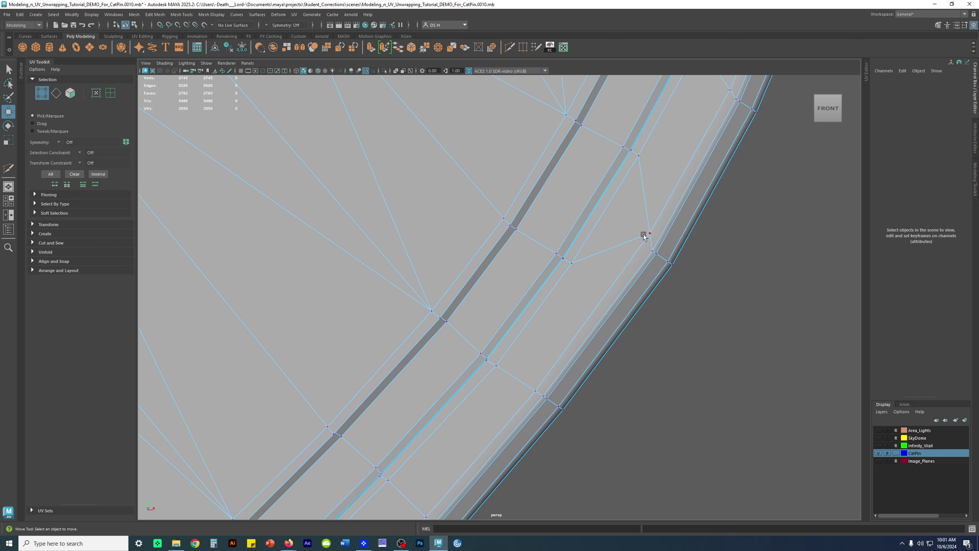
{"action": "left_click", "coordinate": [650, 232]}
{"action": "left_click_drag", "start_coordinate": [652, 231], "coordinate": [641, 243]}
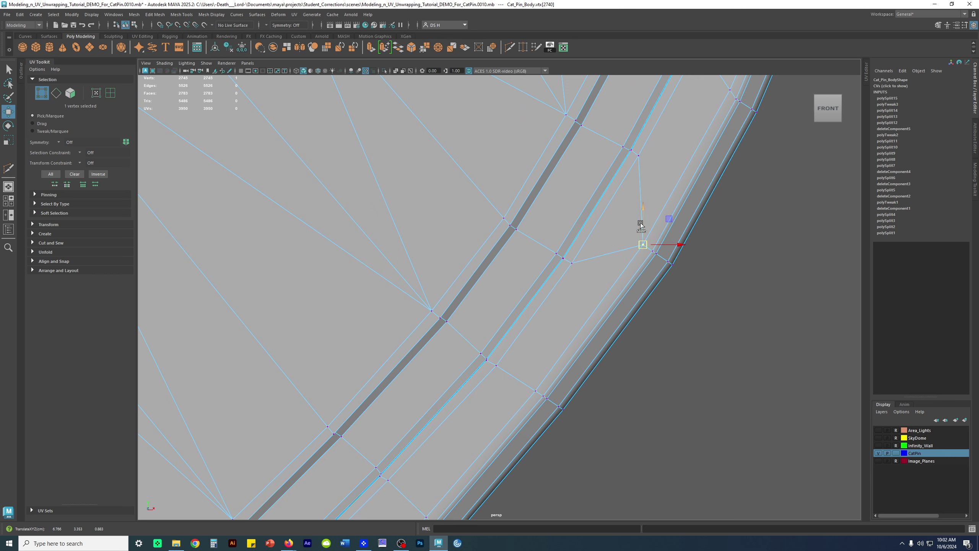
{"action": "left_click", "coordinate": [685, 257]}
- Return to object selection, turn on smooth preview, and examine the cat pin's front from several angles
{"action": "right_click_drag", "start_coordinate": [804, 238], "coordinate": [541, 260], "text": "alt"}
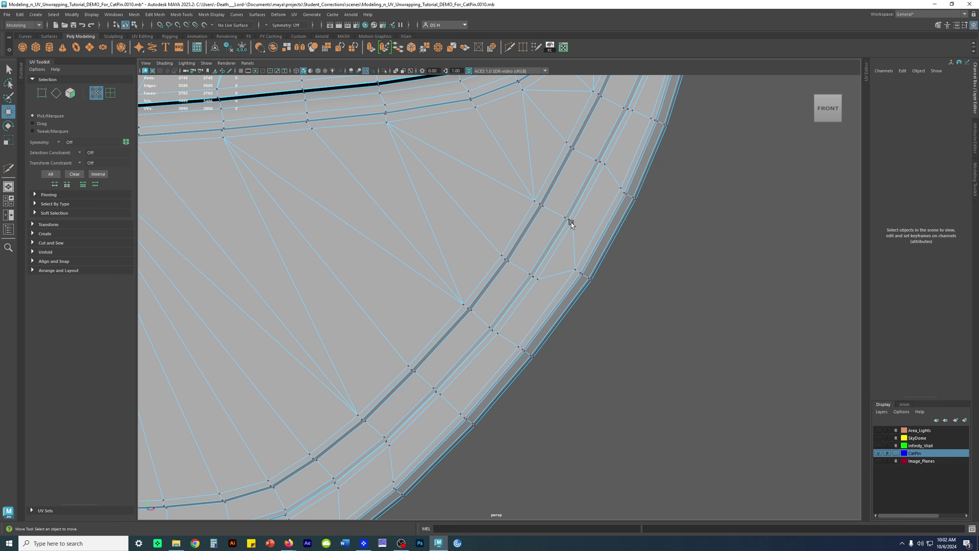
{"action": "right_click_drag", "start_coordinate": [568, 219], "coordinate": [601, 186]}
{"action": "key", "text": "3"}
{"action": "left_click", "coordinate": [662, 224]}
{"action": "right_click_drag", "start_coordinate": [758, 244], "coordinate": [408, 267]}
{"action": "key", "text": "ctrl+shift+a"}
{"action": "key", "text": "ctrl+z"}
{"action": "right_click_drag", "start_coordinate": [744, 335], "coordinate": [505, 329], "text": "alt"}
{"action": "left_click_drag", "start_coordinate": [665, 335], "coordinate": [615, 335], "text": "alt"}
{"action": "left_click", "coordinate": [558, 203]}
{"action": "left_click", "coordinate": [650, 189]}
{"action": "middle_click_drag", "start_coordinate": [612, 174], "coordinate": [593, 256], "text": "alt"}
{"action": "left_click_drag", "start_coordinate": [593, 255], "coordinate": [663, 398], "text": "alt"}
{"action": "scroll", "coordinate": [664, 398], "scroll_direction": "up", "scroll_amount": 6}
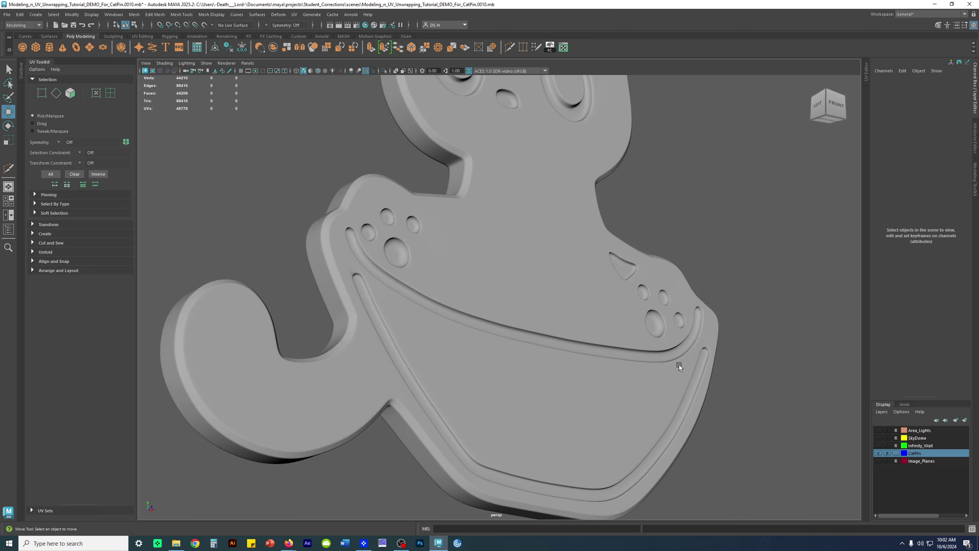
{"action": "left_click_drag", "start_coordinate": [681, 335], "coordinate": [540, 287], "text": "alt"}
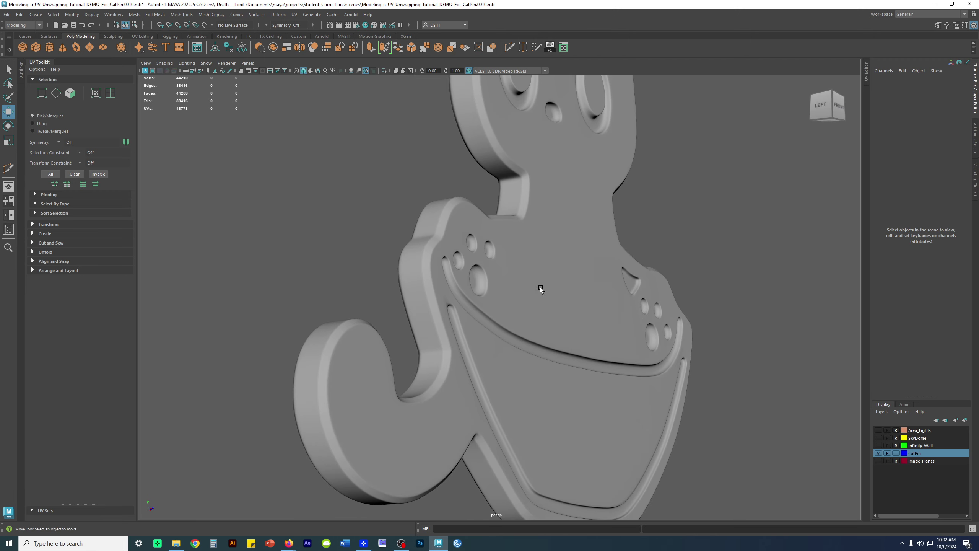
{"action": "right_click_drag", "start_coordinate": [541, 287], "coordinate": [656, 310], "text": "alt"}
{"action": "scroll", "coordinate": [535, 276], "scroll_direction": "down", "scroll_amount": 5}
- Select the cat pin body in unsmoothed display and save the scene as a new incremental version
{"action": "left_click", "coordinate": [475, 286]}
{"action": "scroll", "coordinate": [474, 286], "scroll_direction": "up", "scroll_amount": 8}
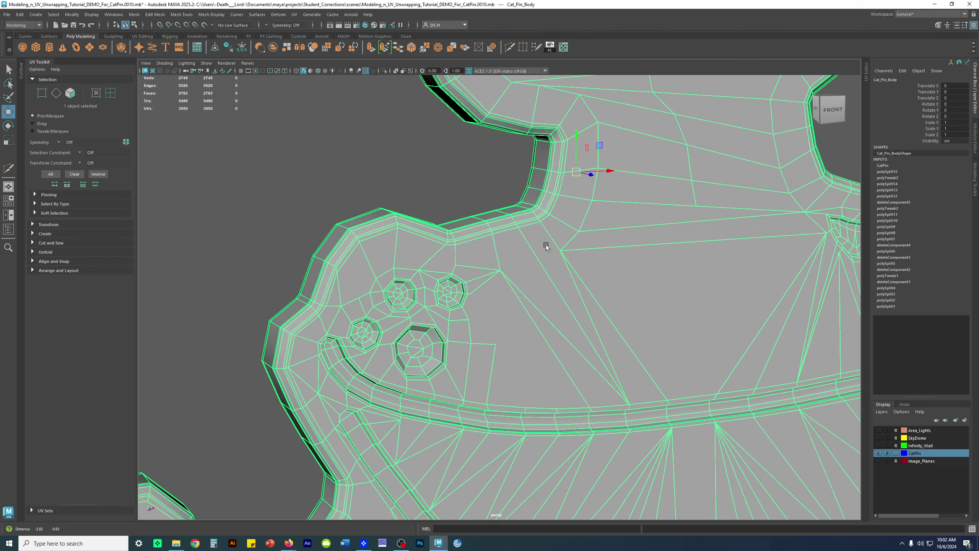
{"action": "scroll", "coordinate": [535, 345], "scroll_direction": "down", "scroll_amount": 5}
{"action": "scroll", "coordinate": [526, 304], "scroll_direction": "up", "scroll_amount": 5}
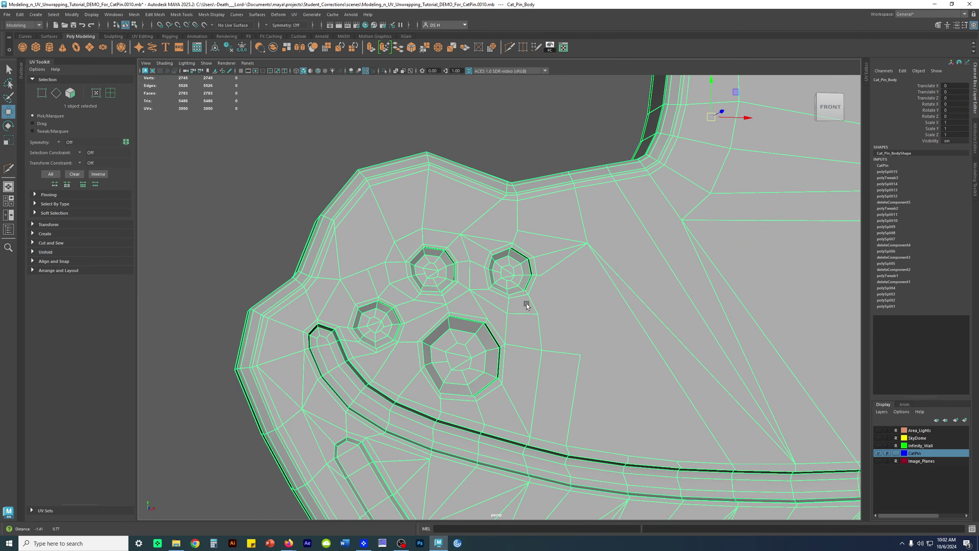
{"action": "middle_click_drag", "start_coordinate": [662, 333], "coordinate": [635, 302], "text": "alt"}
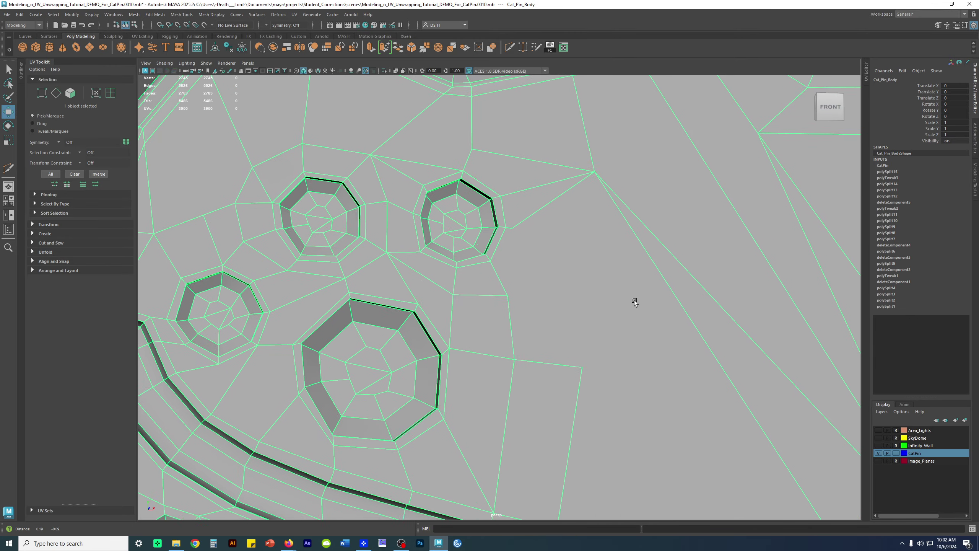
{"action": "right_click", "coordinate": [551, 240], "text": "shift"}
{"action": "key", "text": "ctrl+alt+s"}
- Cut an edge beside the inner toe pad of the tail-side paw, and pull its vertex next to the pad outward
{"action": "right_click_drag", "start_coordinate": [553, 246], "coordinate": [477, 248], "text": "shift"}
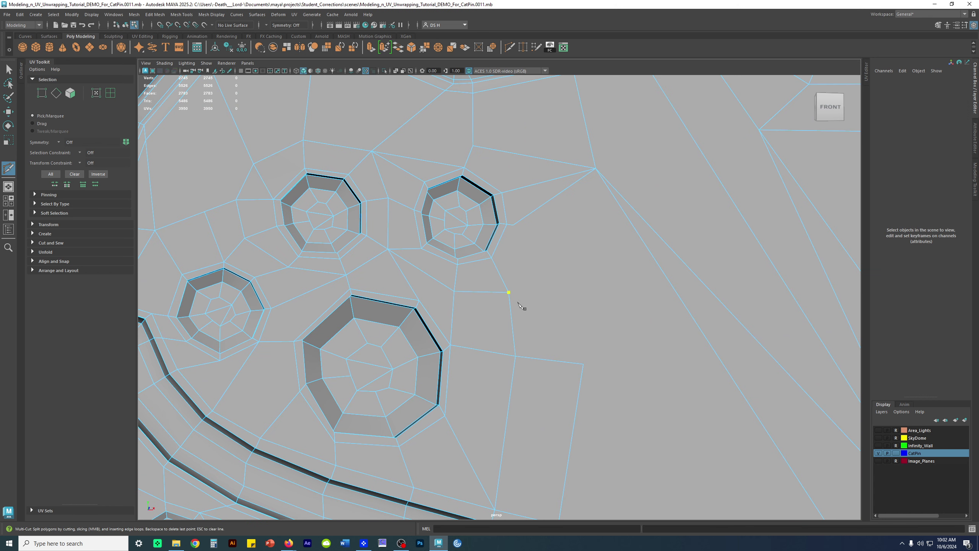
{"action": "left_click", "coordinate": [513, 224]}
{"action": "key", "text": "w"}
{"action": "key", "text": "F9"}
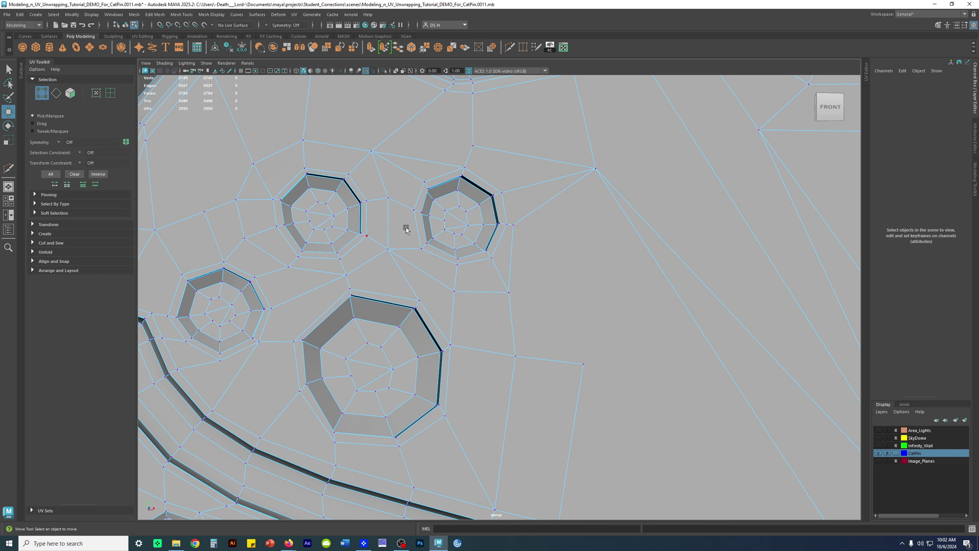
{"action": "left_click", "coordinate": [513, 225]}
{"action": "left_click_drag", "start_coordinate": [513, 224], "coordinate": [544, 230]}
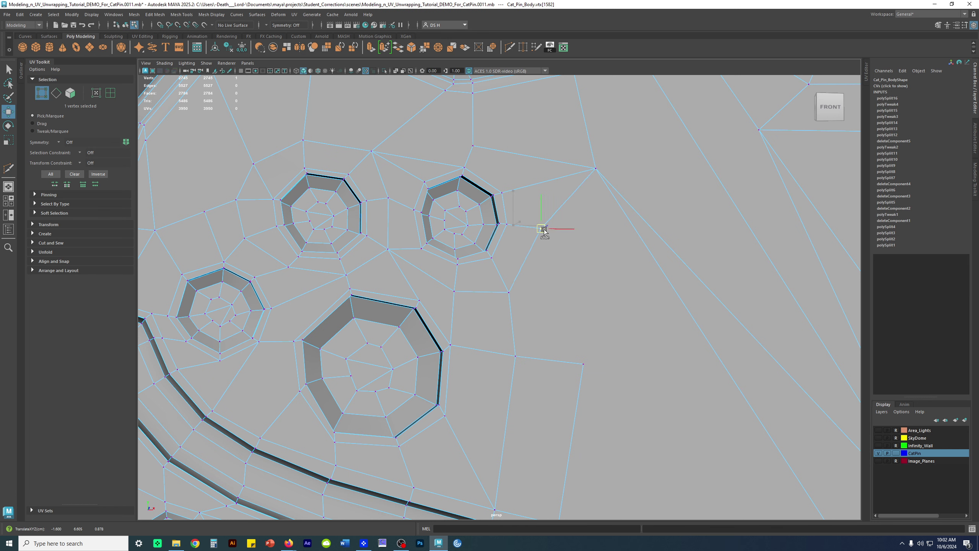
- Check the transform constraint, and nudge the vertices above and beside the tail-side paw's inner toe pad away from the pad
{"action": "left_click", "coordinate": [976, 165]}
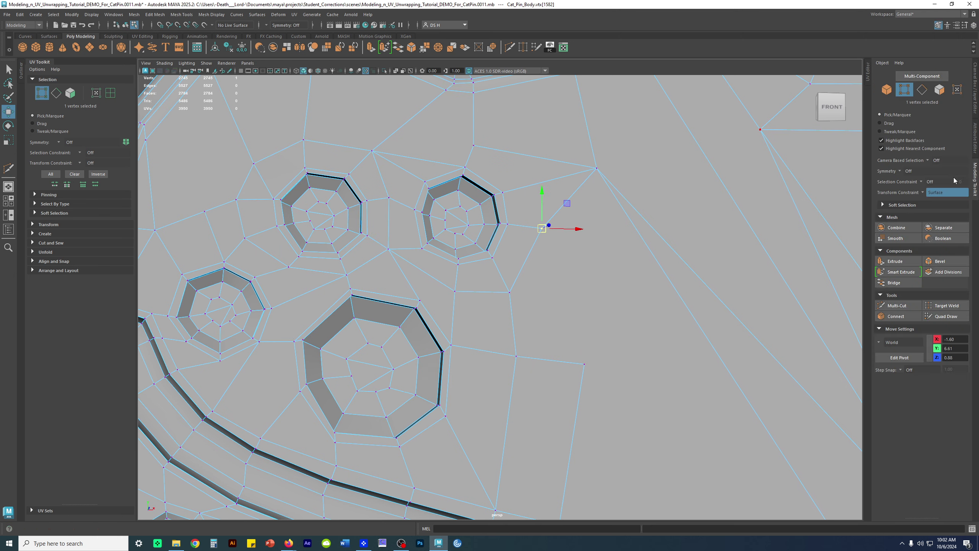
{"action": "left_click", "coordinate": [975, 88]}
{"action": "right_click_drag", "start_coordinate": [640, 252], "coordinate": [552, 236], "text": "alt"}
{"action": "middle_click_drag", "start_coordinate": [482, 183], "coordinate": [493, 255], "text": "alt"}
{"action": "left_click", "coordinate": [495, 264]}
{"action": "left_click_drag", "start_coordinate": [498, 263], "coordinate": [499, 253], "text": "ctrl+shift"}
{"action": "left_click", "coordinate": [580, 279]}
{"action": "left_click_drag", "start_coordinate": [588, 277], "coordinate": [587, 273], "text": "ctrl+shift"}
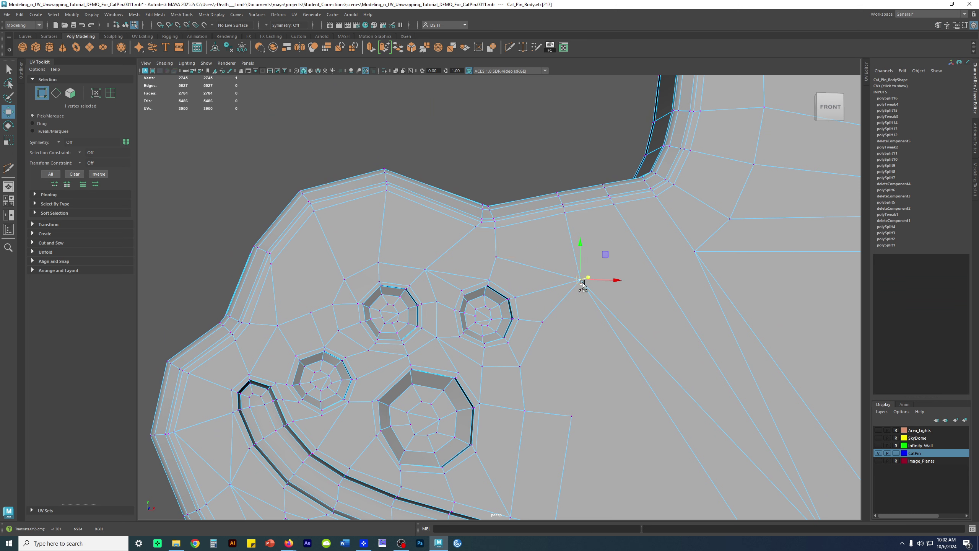
{"action": "left_click", "coordinate": [540, 321]}
{"action": "left_click_drag", "start_coordinate": [541, 321], "coordinate": [554, 323]}
- Adjust the vertices between the tail-side paw's toe pads and its large pad to even out the spacing
{"action": "left_click", "coordinate": [484, 365]}
{"action": "left_click_drag", "start_coordinate": [485, 365], "coordinate": [485, 369], "text": "ctrl+shift"}
{"action": "left_click", "coordinate": [437, 338]}
{"action": "left_click_drag", "start_coordinate": [438, 339], "coordinate": [440, 343], "text": "ctrl+shift"}
{"action": "right_click_drag", "start_coordinate": [412, 330], "coordinate": [522, 387], "text": "alt"}
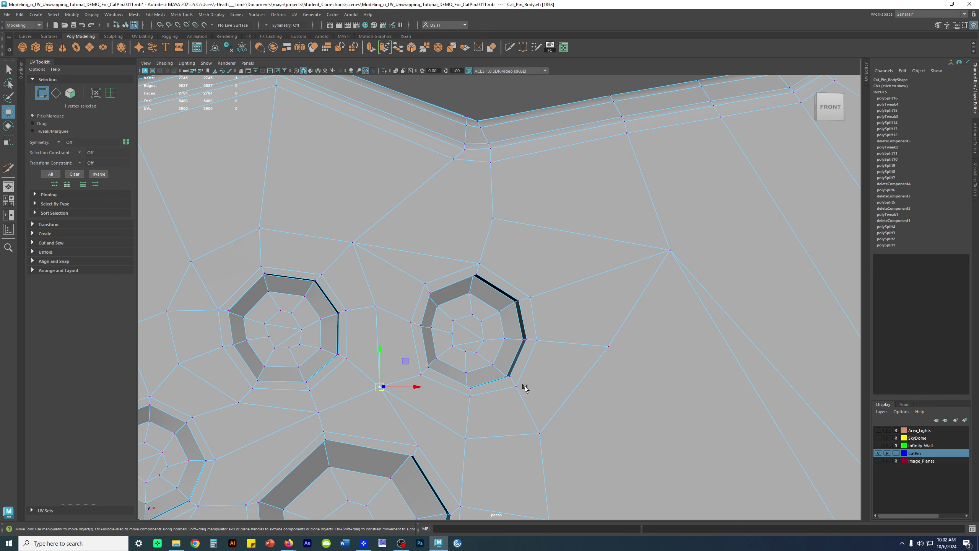
{"action": "middle_click_drag", "start_coordinate": [369, 411], "coordinate": [597, 284], "text": "alt"}
{"action": "left_click", "coordinate": [543, 284]}
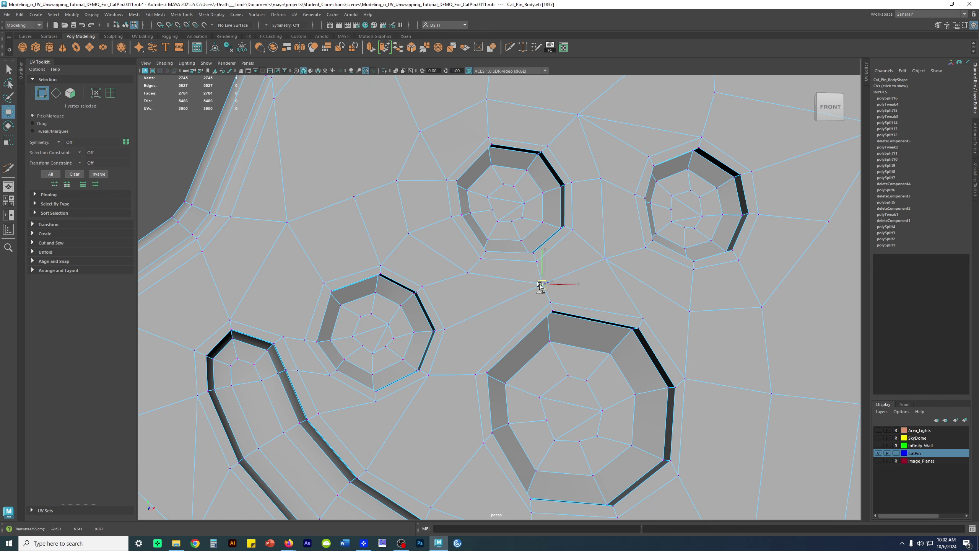
- Reposition the vertices between the middle and outer toe pads and towards the arm's rim on the tail-side paw
{"action": "left_click", "coordinate": [468, 273]}
{"action": "left_click_drag", "start_coordinate": [467, 273], "coordinate": [457, 277]}
{"action": "left_click", "coordinate": [409, 234]}
{"action": "left_click_drag", "start_coordinate": [409, 233], "coordinate": [414, 238], "text": "ctrl+shift"}
{"action": "left_click", "coordinate": [354, 195]}
{"action": "left_click_drag", "start_coordinate": [354, 195], "coordinate": [384, 182], "text": "ctrl+shift"}
{"action": "left_click", "coordinate": [396, 180]}
- Nudge the inner vertices beside the tail-side edge of the head and neck, undoing one misplaced move
{"action": "scroll", "coordinate": [452, 317], "scroll_direction": "down", "scroll_amount": 5}
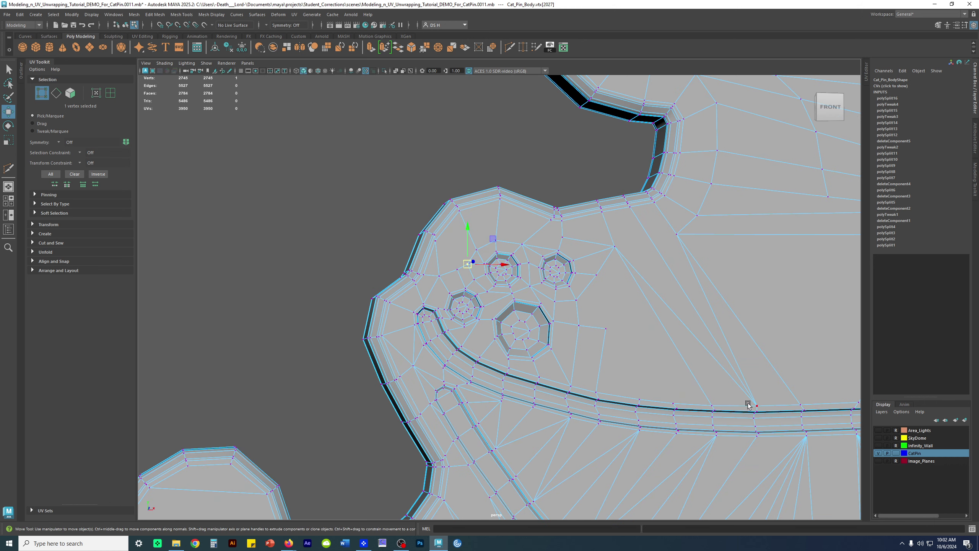
{"action": "middle_click_drag", "start_coordinate": [723, 334], "coordinate": [616, 311], "text": "alt"}
{"action": "right_click_drag", "start_coordinate": [617, 311], "coordinate": [663, 326], "text": "alt"}
{"action": "middle_click_drag", "start_coordinate": [658, 310], "coordinate": [403, 430], "text": "alt"}
{"action": "scroll", "coordinate": [403, 430], "scroll_direction": "down", "scroll_amount": 6}
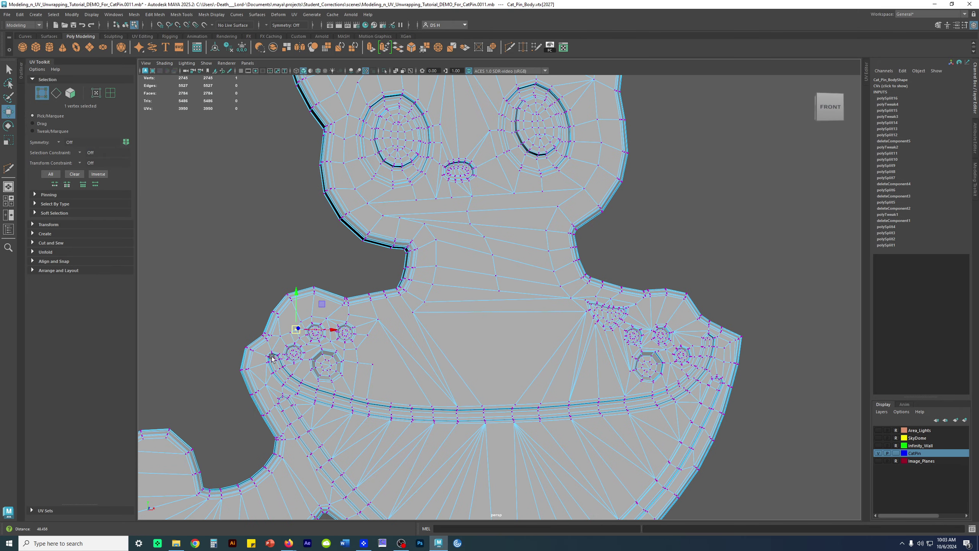
{"action": "scroll", "coordinate": [272, 357], "scroll_direction": "up", "scroll_amount": 6}
{"action": "middle_click_drag", "start_coordinate": [359, 153], "coordinate": [474, 269], "text": "alt"}
{"action": "left_click", "coordinate": [463, 269]}
{"action": "left_click_drag", "start_coordinate": [463, 268], "coordinate": [457, 293], "text": "ctrl+shift"}
{"action": "left_click", "coordinate": [464, 345]}
{"action": "left_click_drag", "start_coordinate": [466, 345], "coordinate": [605, 389], "text": "ctrl+shift"}
{"action": "key", "text": "ctrl+z"}
{"action": "left_click_drag", "start_coordinate": [683, 369], "coordinate": [673, 373]}
{"action": "left_click", "coordinate": [672, 422]}
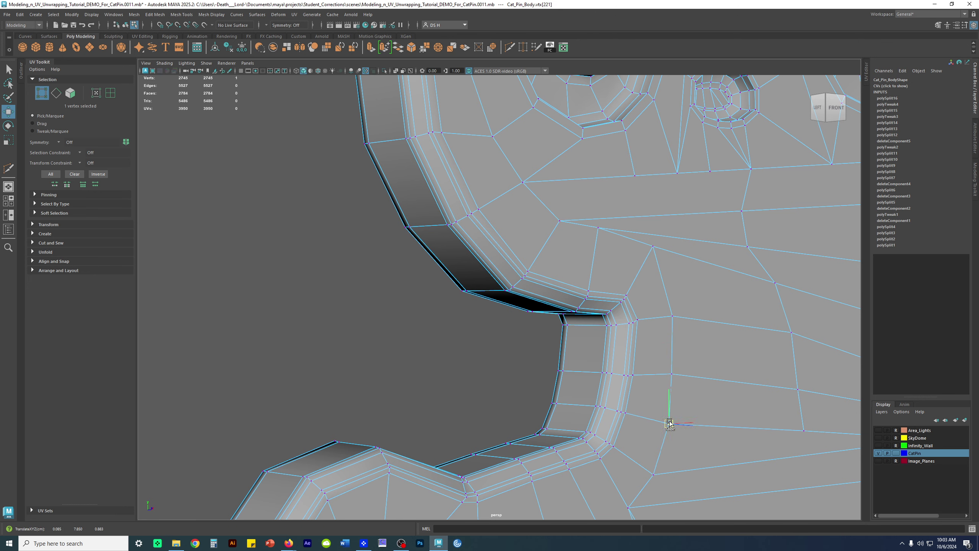
- Try to move the vertices at the corner between chin and neck closer to the rim, and undo those moves
{"action": "left_click", "coordinate": [671, 318]}
{"action": "left_click_drag", "start_coordinate": [653, 333], "coordinate": [651, 253], "text": "alt"}
{"action": "left_click", "coordinate": [664, 156]}
{"action": "left_click_drag", "start_coordinate": [663, 156], "coordinate": [555, 269]}
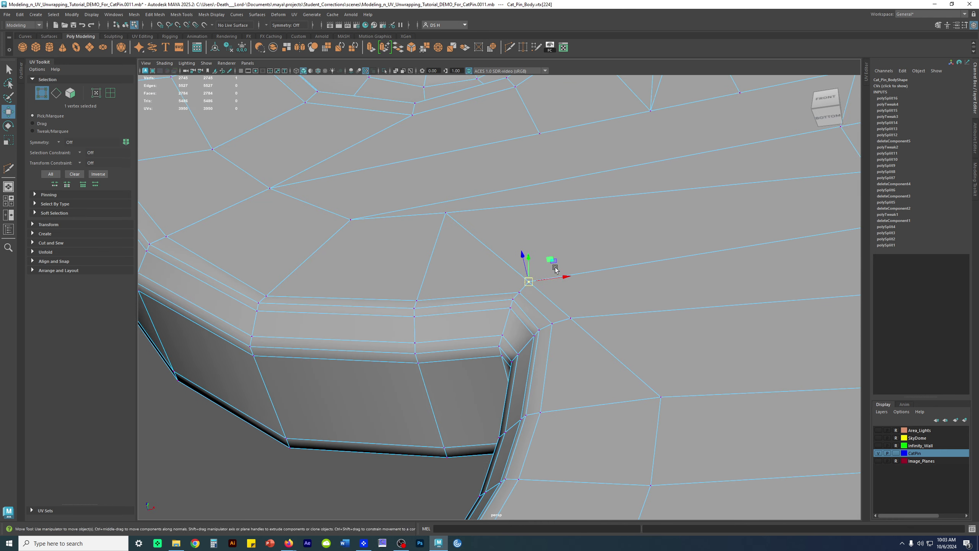
{"action": "right_click_drag", "start_coordinate": [555, 269], "coordinate": [631, 340], "text": "alt"}
{"action": "left_click_drag", "start_coordinate": [532, 320], "coordinate": [558, 233], "text": "alt"}
{"action": "key", "text": "ctrl+z"}
{"action": "key", "text": "ctrl+z"}
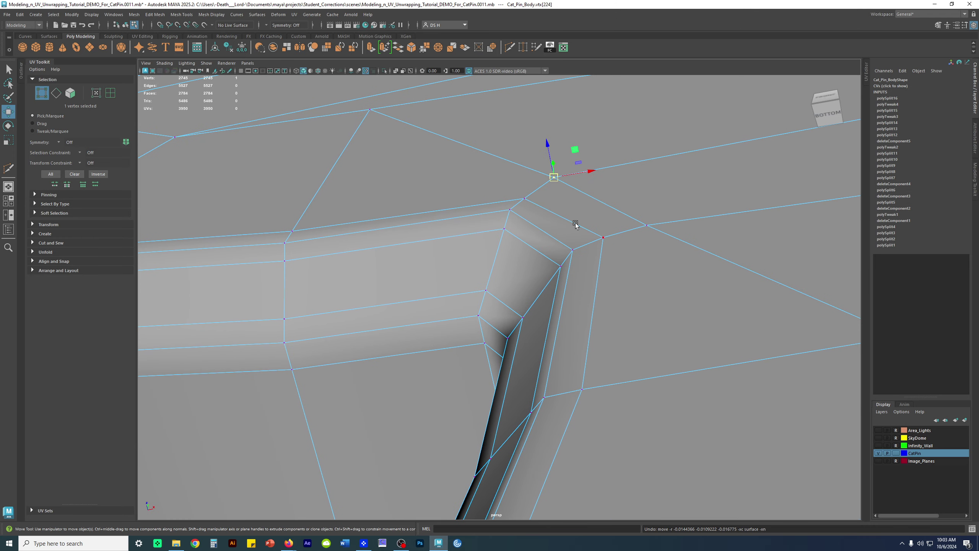
{"action": "right_click_drag", "start_coordinate": [779, 239], "coordinate": [504, 242], "text": "alt"}
{"action": "key", "text": "ctrl+z"}
{"action": "key", "text": "ctrl+z"}
{"action": "key", "text": "ctrl+z"}
{"action": "key", "text": "ctrl+z"}
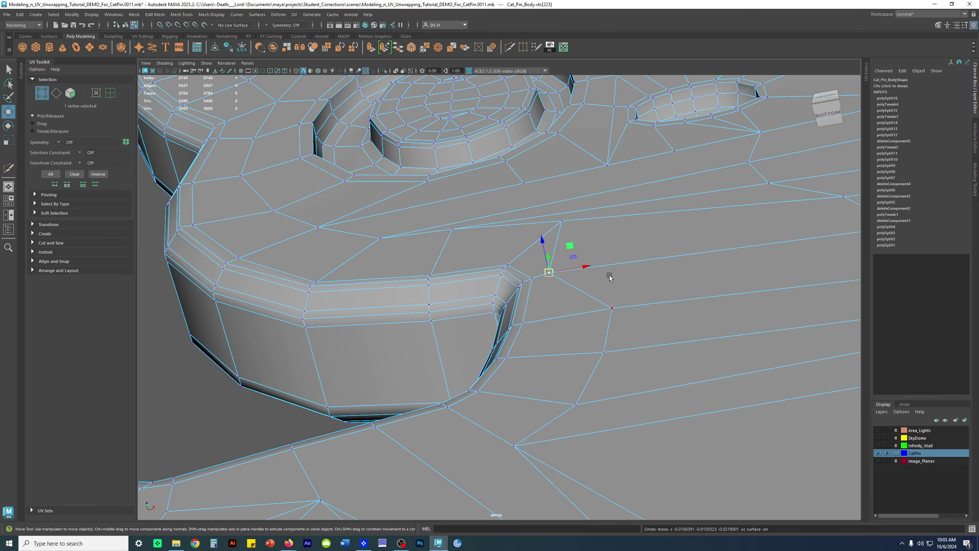
- Lower the two vertices above the chin-neck corner towards the rim, and shift their neighbour along the jaw slightly outward
{"action": "left_click_drag", "start_coordinate": [646, 303], "coordinate": [583, 369], "text": "alt"}
{"action": "middle_click_drag", "start_coordinate": [583, 368], "coordinate": [592, 246], "text": "alt"}
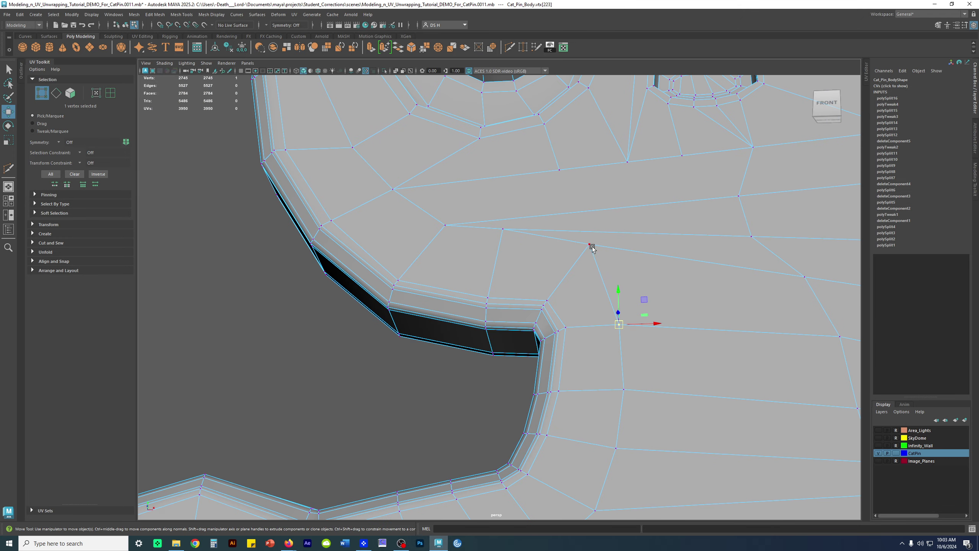
{"action": "left_click", "coordinate": [590, 246]}
{"action": "left_click_drag", "start_coordinate": [590, 246], "coordinate": [583, 258]}
{"action": "left_click", "coordinate": [500, 232]}
{"action": "middle_click_drag", "start_coordinate": [499, 234], "coordinate": [493, 254], "text": "shift"}
{"action": "left_click", "coordinate": [446, 227]}
{"action": "left_click_drag", "start_coordinate": [445, 227], "coordinate": [435, 226]}
{"action": "left_click", "coordinate": [583, 258]}
{"action": "left_click_drag", "start_coordinate": [582, 258], "coordinate": [586, 253]}
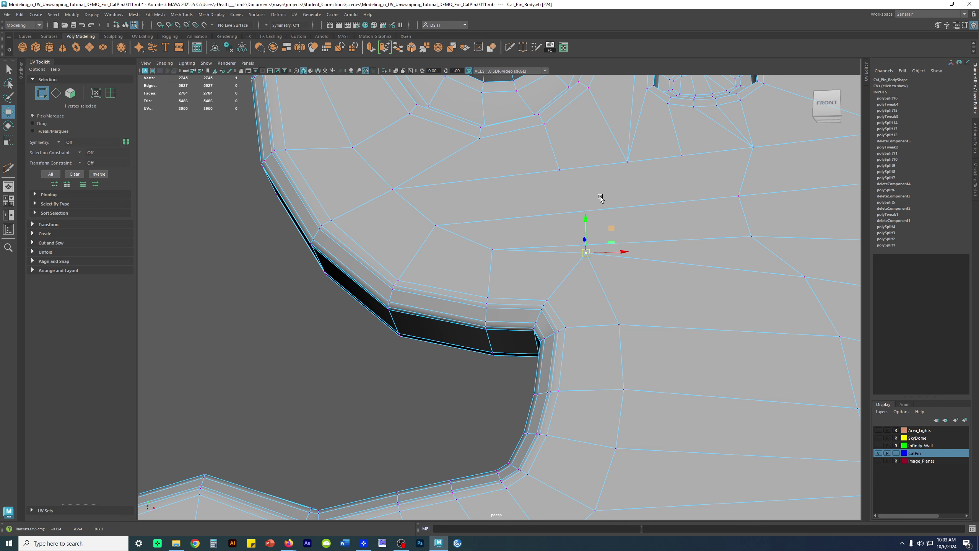
- Cut edges from the inner jaw vertex beside the chin-neck corner up to the outer loop vertex below the eye
{"action": "left_click_drag", "start_coordinate": [562, 187], "coordinate": [559, 199], "text": "alt"}
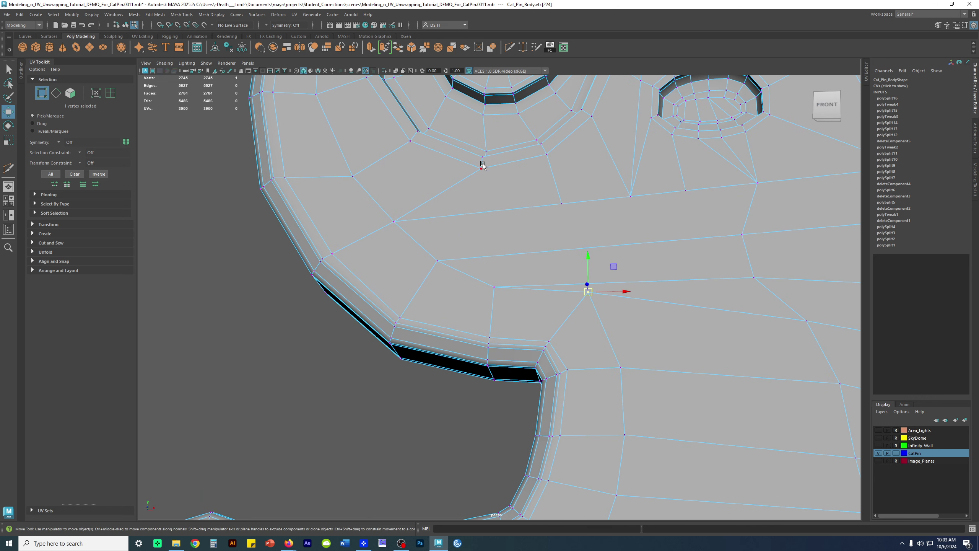
{"action": "right_click_drag", "start_coordinate": [486, 180], "coordinate": [353, 185], "text": "shift"}
{"action": "left_click", "coordinate": [494, 286]}
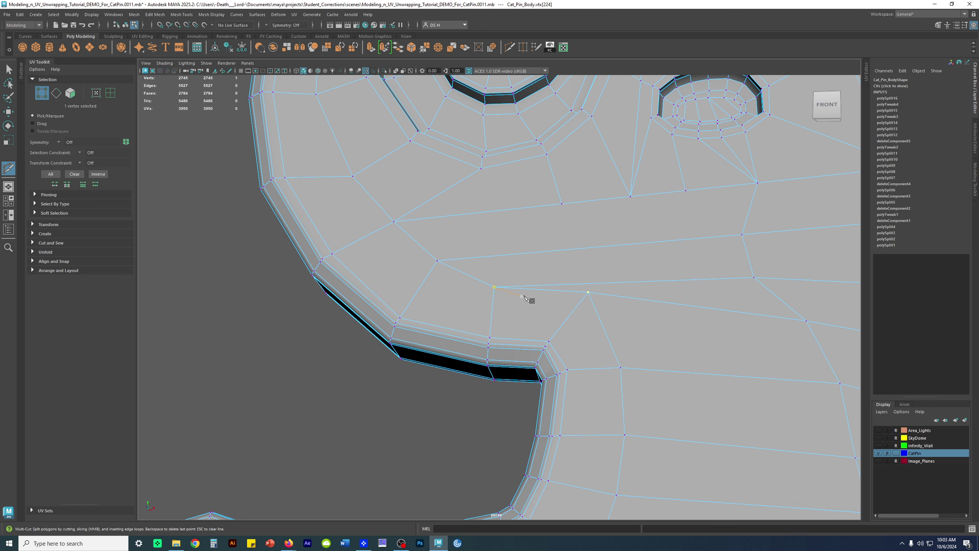
{"action": "left_click_drag", "start_coordinate": [479, 280], "coordinate": [494, 286]}
{"action": "left_click_drag", "start_coordinate": [459, 184], "coordinate": [481, 169]}
{"action": "key", "text": "w"}
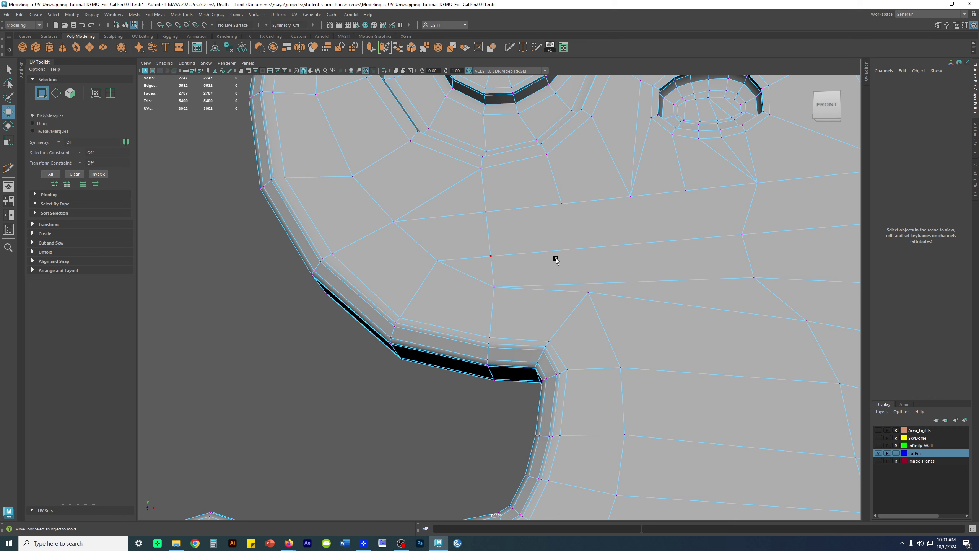
- Delete the two long edges running from the inner jaw vertices across to the far side of the neck
{"action": "key", "text": "F10"}
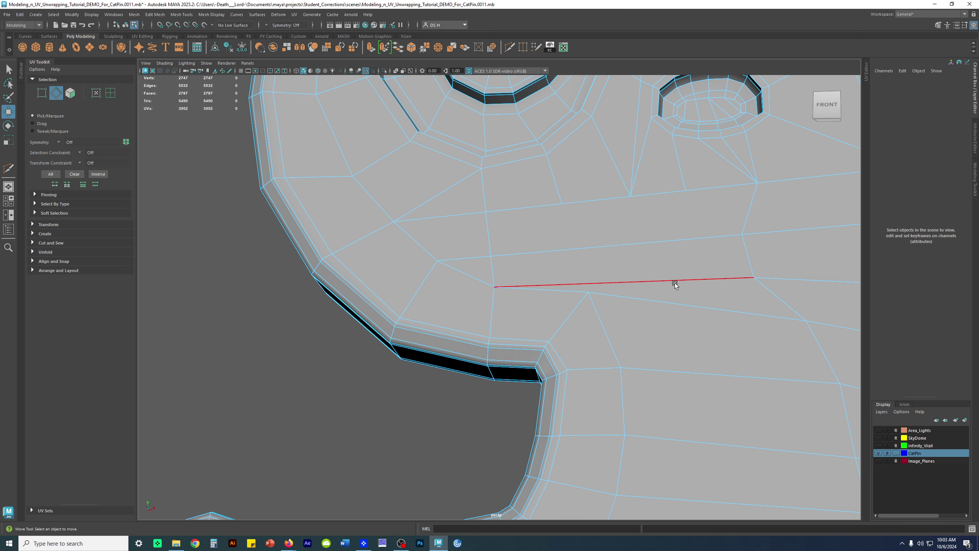
{"action": "left_click", "coordinate": [675, 283]}
{"action": "key", "text": "Delete"}
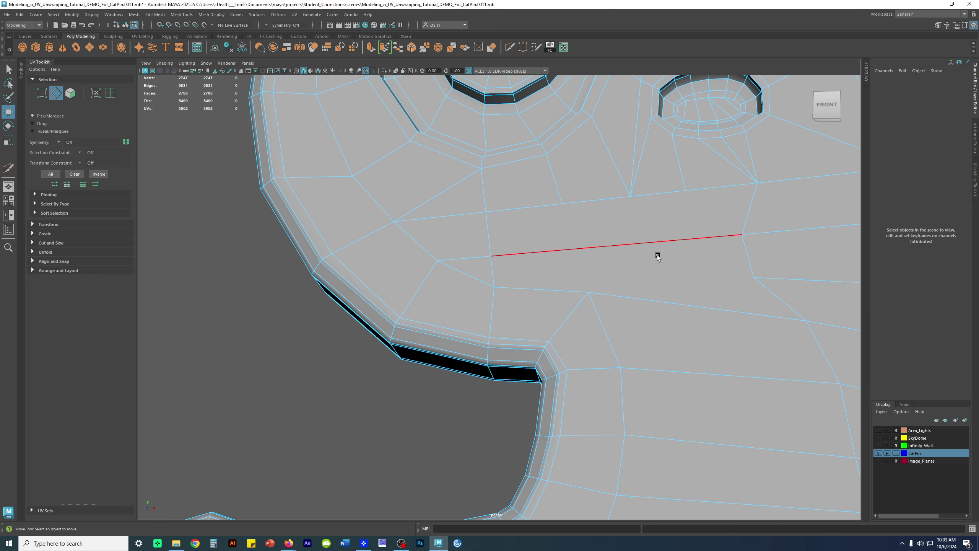
{"action": "left_click", "coordinate": [643, 240]}
{"action": "key", "text": "Delete"}
- Cut edges from the vertex below the eye down to the inner neck-corner vertex, and link their midpoint to the inner jaw vertex
{"action": "right_click_drag", "start_coordinate": [601, 226], "coordinate": [426, 221], "text": "shift"}
{"action": "left_click", "coordinate": [562, 203]}
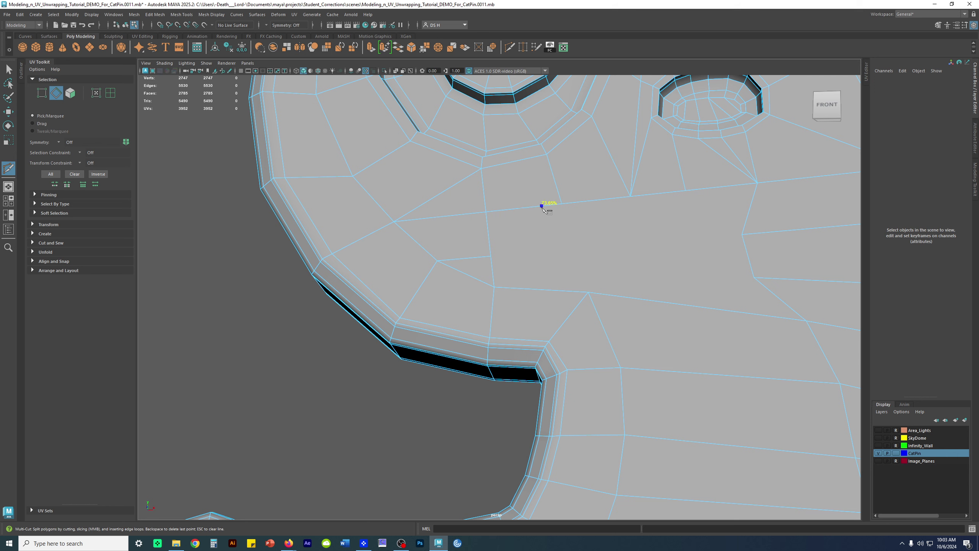
{"action": "left_click", "coordinate": [561, 204]}
{"action": "left_click", "coordinate": [588, 292]}
{"action": "key", "text": "Return"}
{"action": "key", "text": "w"}
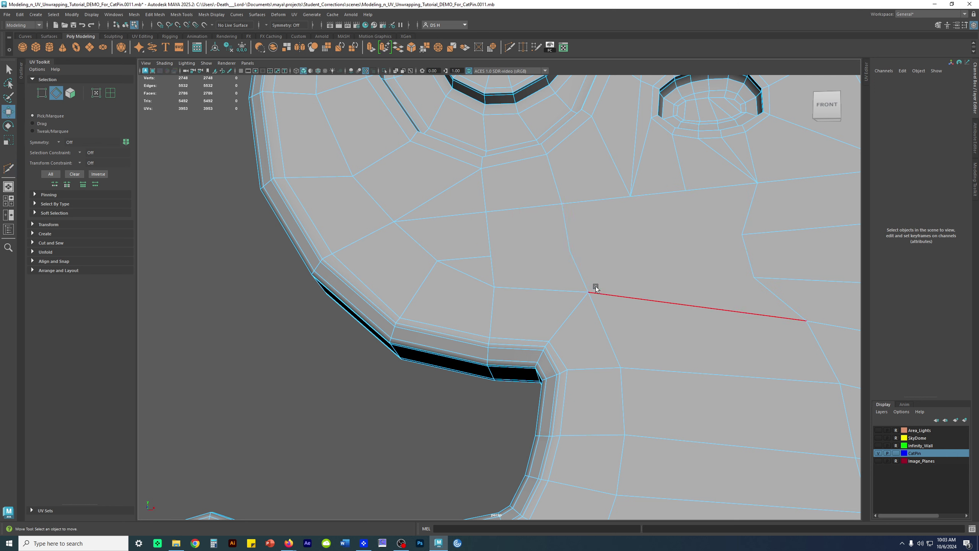
{"action": "key", "text": "g"}
{"action": "left_click", "coordinate": [570, 251]}
{"action": "left_click", "coordinate": [570, 251]}
{"action": "key", "text": "w"}
- Shift the lower inner jaw vertex and the new midpoint vertex slightly inward to even out the neck-corner quads
{"action": "right_click_drag", "start_coordinate": [593, 301], "coordinate": [455, 284]}
{"action": "left_click", "coordinate": [492, 289]}
{"action": "middle_click_drag", "start_coordinate": [488, 296], "coordinate": [508, 297], "text": "shift"}
{"action": "left_click", "coordinate": [571, 253]}
{"action": "middle_click_drag", "start_coordinate": [572, 253], "coordinate": [586, 245], "text": "ctrl+shift"}
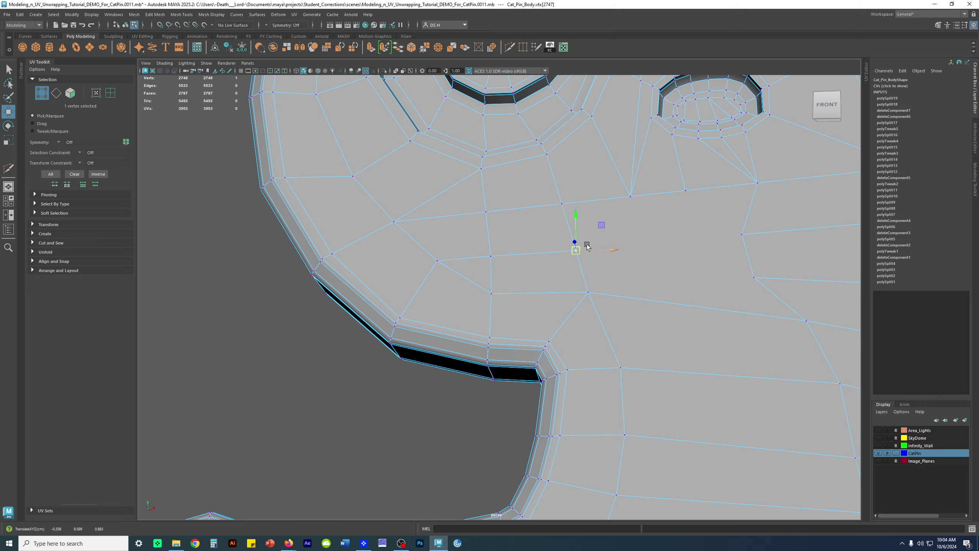
- Nudge two vertices below the eye upward and raise the one beside them towards the gap between eye and nose
{"action": "middle_click_drag", "start_coordinate": [540, 210], "coordinate": [575, 323], "text": "alt"}
{"action": "left_click", "coordinate": [521, 326]}
{"action": "left_click_drag", "start_coordinate": [526, 327], "coordinate": [523, 321], "text": "ctrl+shift"}
{"action": "left_click", "coordinate": [615, 310]}
{"action": "left_click", "coordinate": [596, 318]}
{"action": "left_click_drag", "start_coordinate": [596, 317], "coordinate": [595, 308], "text": "ctrl+shift"}
{"action": "left_click", "coordinate": [665, 310]}
{"action": "middle_click_drag", "start_coordinate": [664, 308], "coordinate": [654, 255], "text": "shift"}
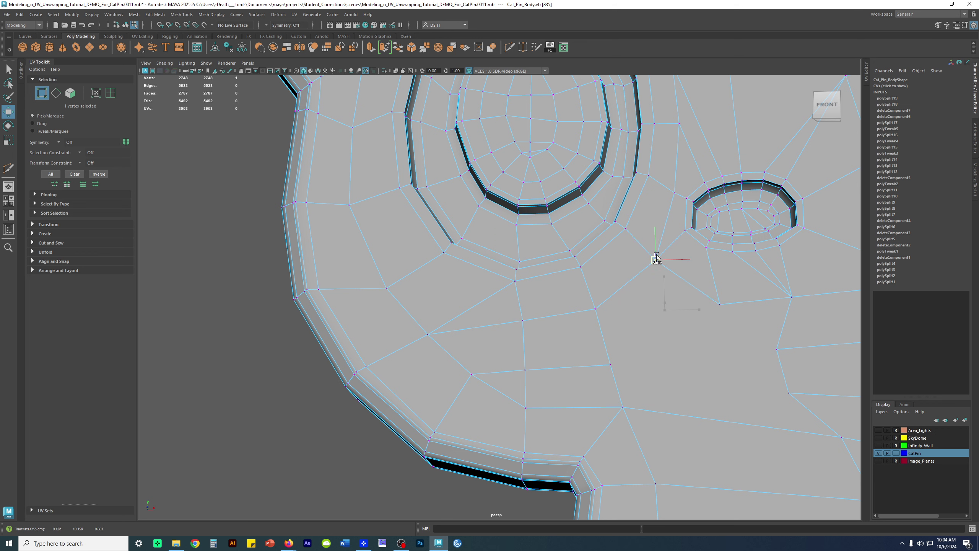
- Adjust the two vertices between the eye and nose to even out their spacing
{"action": "left_click", "coordinate": [675, 193]}
{"action": "left_click_drag", "start_coordinate": [675, 192], "coordinate": [667, 186], "text": "ctrl+shift"}
{"action": "left_click", "coordinate": [679, 124]}
{"action": "left_click_drag", "start_coordinate": [682, 124], "coordinate": [680, 125], "text": "ctrl+shift"}
{"action": "middle_click_drag", "start_coordinate": [680, 126], "coordinate": [680, 131], "text": "shift"}
- Cut an edge from the inner vertex beside the paw's upper toe pad across to the inner vertex at the neck-shoulder corner
{"action": "middle_click_drag", "start_coordinate": [716, 301], "coordinate": [643, 162], "text": "alt"}
{"action": "scroll", "coordinate": [597, 225], "scroll_direction": "down", "scroll_amount": 2}
{"action": "left_click_drag", "start_coordinate": [579, 309], "coordinate": [562, 337], "text": "alt"}
{"action": "middle_click_drag", "start_coordinate": [562, 337], "coordinate": [511, 230], "text": "alt"}
{"action": "left_click", "coordinate": [495, 225]}
{"action": "right_click_drag", "start_coordinate": [746, 296], "coordinate": [624, 289], "text": "alt"}
{"action": "middle_click_drag", "start_coordinate": [622, 343], "coordinate": [617, 207], "text": "alt"}
{"action": "middle_click_drag", "start_coordinate": [534, 318], "coordinate": [578, 258], "text": "alt"}
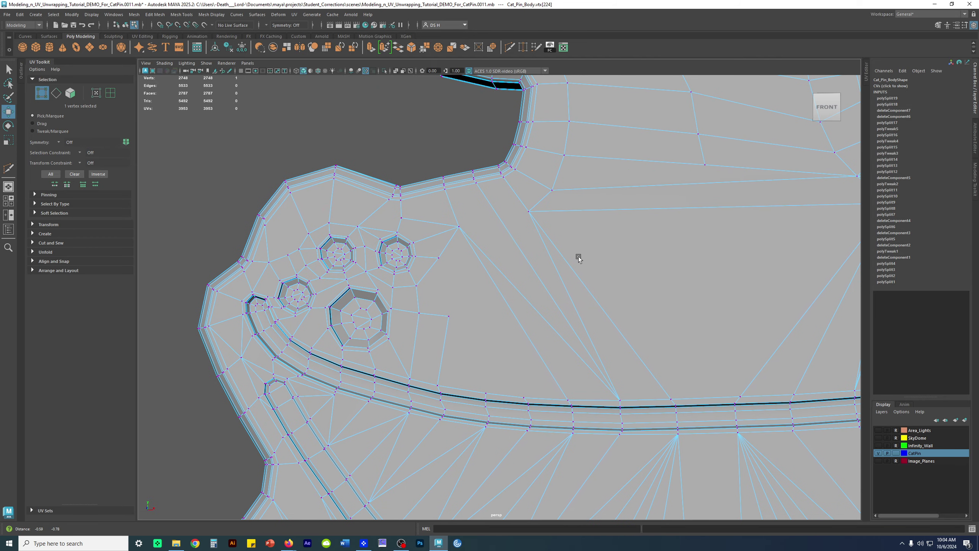
{"action": "right_click_drag", "start_coordinate": [482, 226], "coordinate": [478, 195], "text": "shift"}
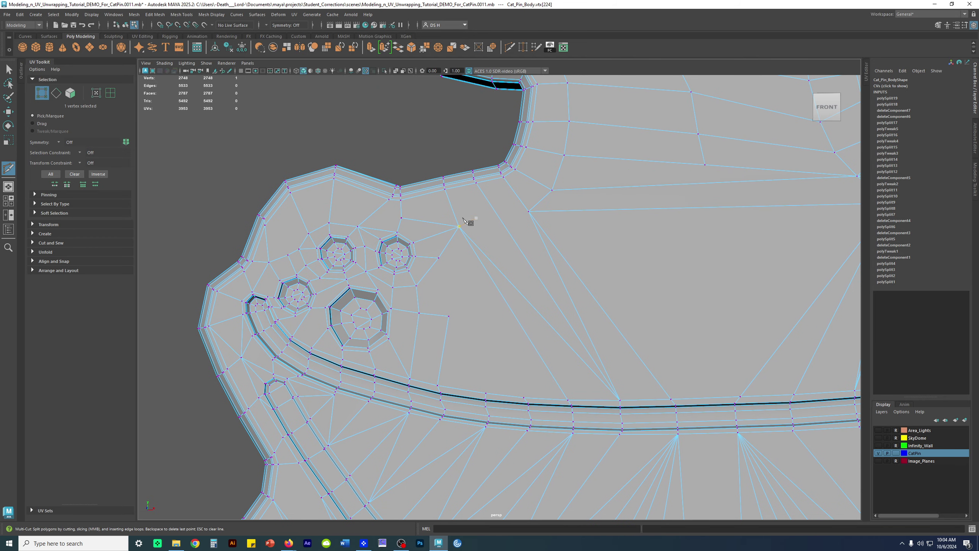
{"action": "left_click", "coordinate": [552, 189]}
{"action": "key", "text": "w"}
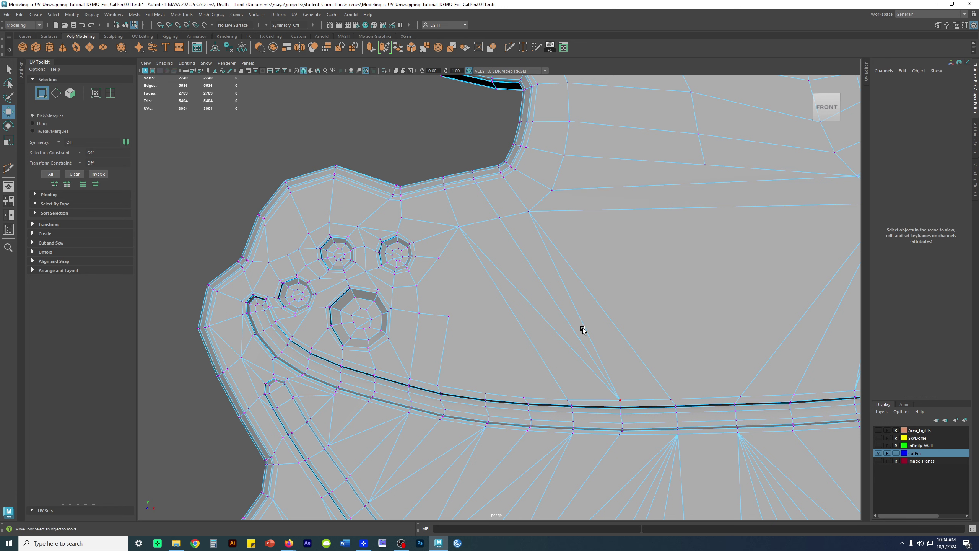
- Delete the five long diagonal edges running from the paw and neck vertices down to the curved band
{"action": "key", "text": "F10"}
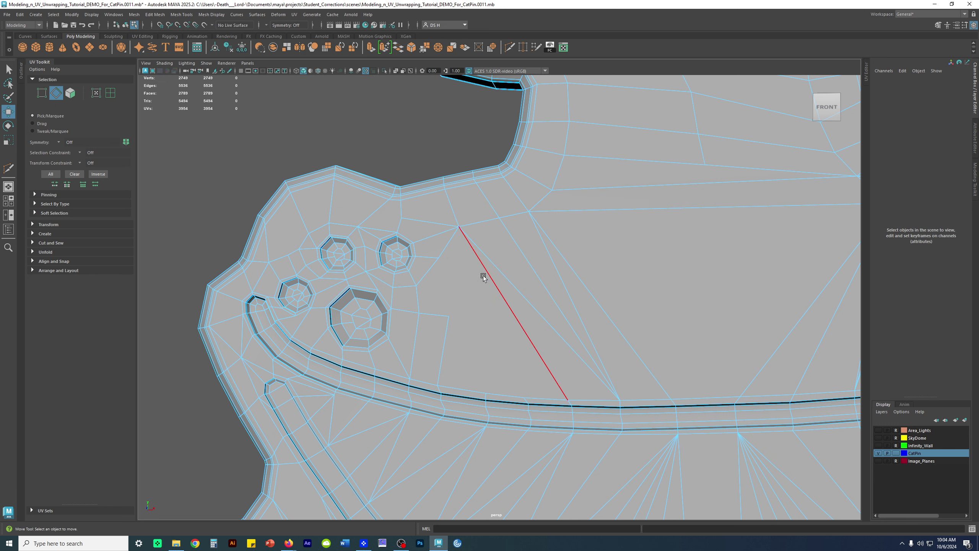
{"action": "left_click", "coordinate": [486, 260]}
{"action": "key", "text": "q"}
{"action": "left_click", "coordinate": [489, 261], "text": "shift"}
{"action": "left_click", "coordinate": [518, 245], "text": "shift"}
{"action": "left_click", "coordinate": [539, 245], "text": "shift"}
{"action": "left_click", "coordinate": [554, 238], "text": "shift"}
{"action": "left_click_drag", "start_coordinate": [620, 293], "coordinate": [581, 302], "text": "alt"}
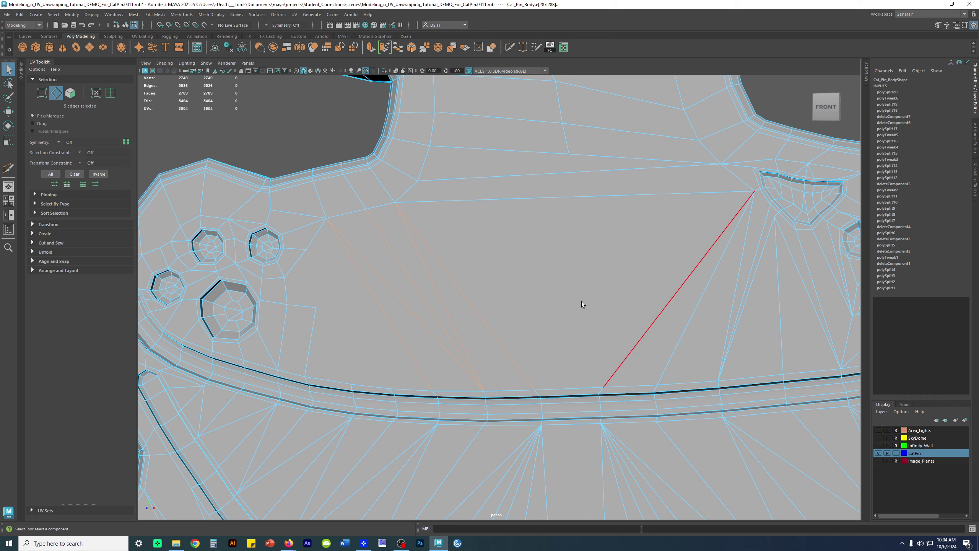
{"action": "key", "text": "Delete"}
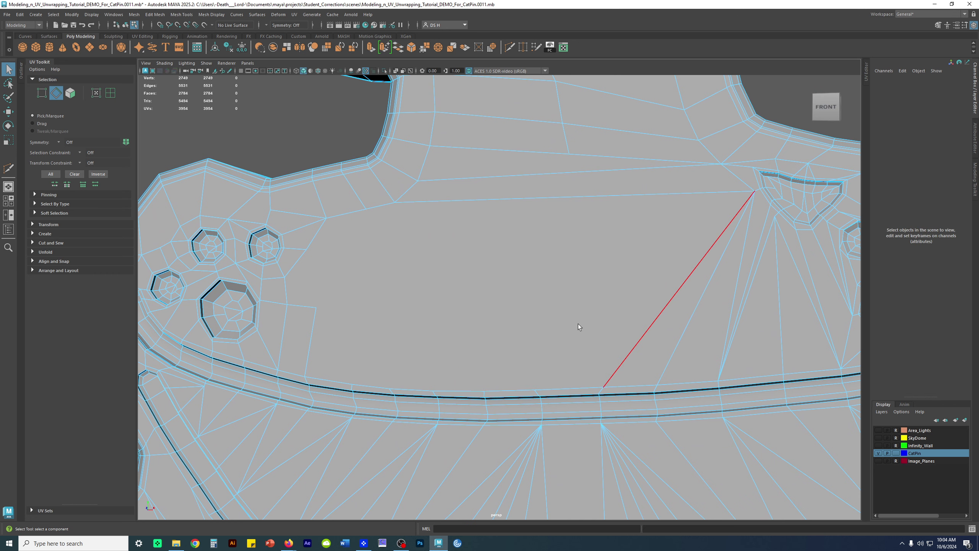
- Even out the vertices along the upper edge of the curved band between the paws
{"action": "middle_click_drag", "start_coordinate": [420, 281], "coordinate": [517, 216], "text": "alt"}
{"action": "right_click_drag", "start_coordinate": [531, 242], "coordinate": [621, 281], "text": "alt"}
{"action": "right_click_drag", "start_coordinate": [629, 317], "coordinate": [557, 330]}
{"action": "left_click", "coordinate": [553, 335]}
{"action": "key", "text": "w"}
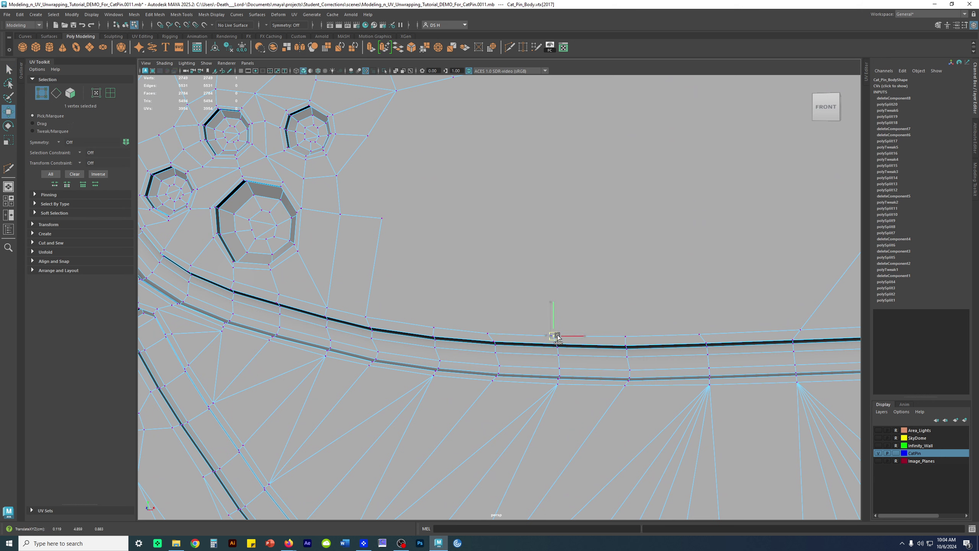
{"action": "left_click", "coordinate": [488, 332]}
{"action": "left_click", "coordinate": [625, 336]}
{"action": "left_click", "coordinate": [698, 332]}
{"action": "left_click_drag", "start_coordinate": [699, 333], "coordinate": [708, 330], "text": "ctrl+shift"}
{"action": "left_click", "coordinate": [793, 330]}
{"action": "scroll", "coordinate": [643, 322], "scroll_direction": "down", "scroll_amount": 2}
{"action": "middle_click_drag", "start_coordinate": [643, 323], "coordinate": [585, 303], "text": "alt"}
{"action": "left_click", "coordinate": [462, 377]}
{"action": "left_click_drag", "start_coordinate": [463, 376], "coordinate": [467, 377], "text": "ctrl+shift"}
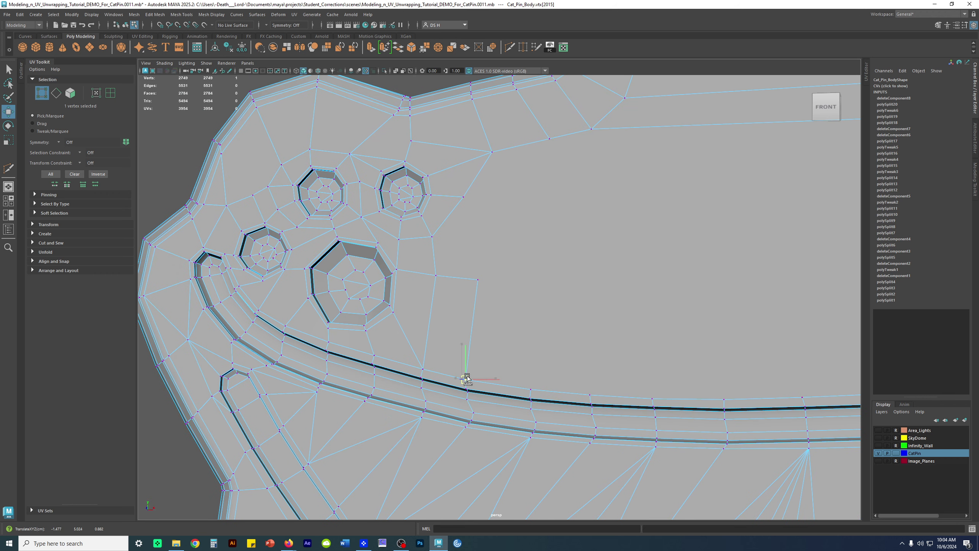
- Cut a new quad beside the large paw pad, from the curved band's upper edge up and across to the existing corner vertex
{"action": "right_click_drag", "start_coordinate": [528, 228], "coordinate": [526, 313], "text": "shift"}
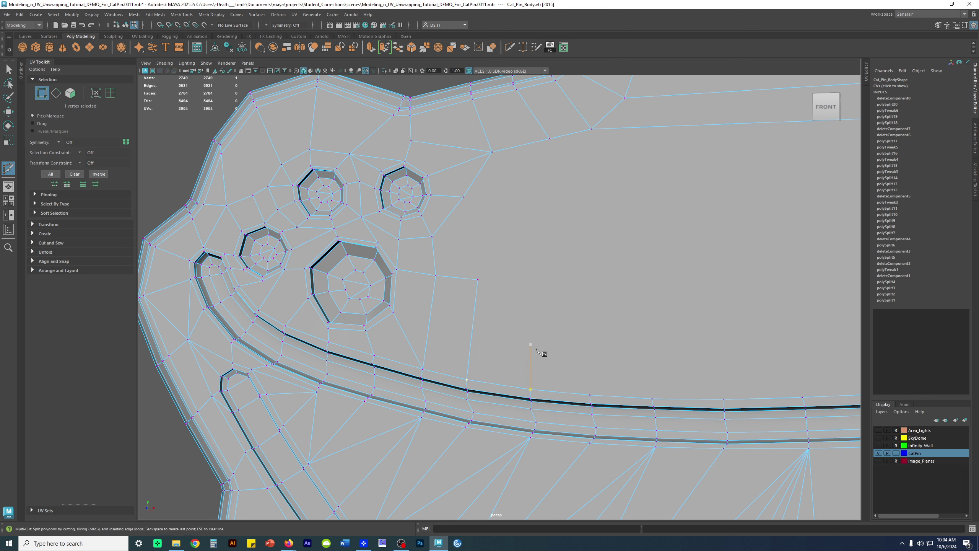
{"action": "left_click", "coordinate": [531, 389]}
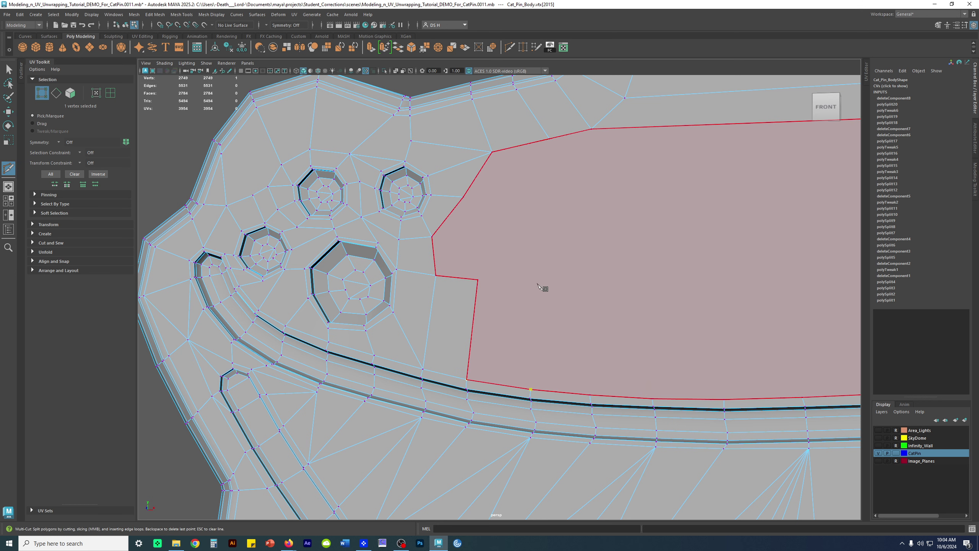
{"action": "left_click", "coordinate": [478, 280]}
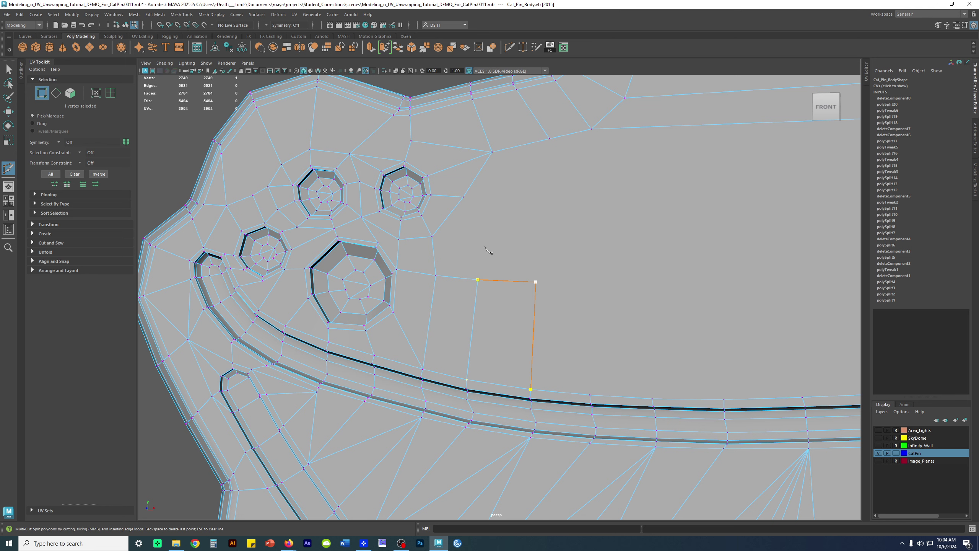
{"action": "key", "text": "w"}
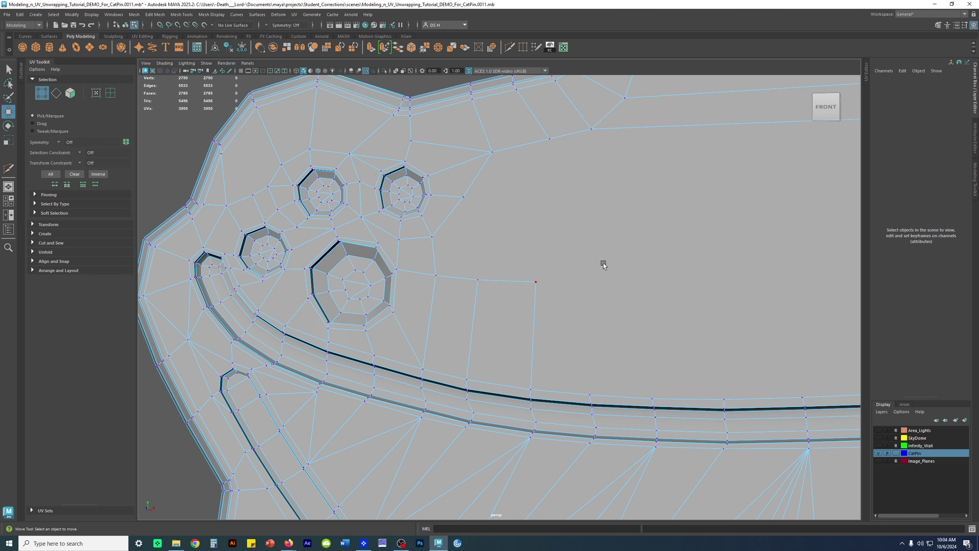
- Connect the new quad's outer corner to the two vertices beside and above the inner toe pad
{"action": "key", "text": "g"}
{"action": "left_click_drag", "start_coordinate": [464, 279], "coordinate": [542, 281]}
{"action": "left_click", "coordinate": [463, 196]}
{"action": "key", "text": "w"}
{"action": "key", "text": "g"}
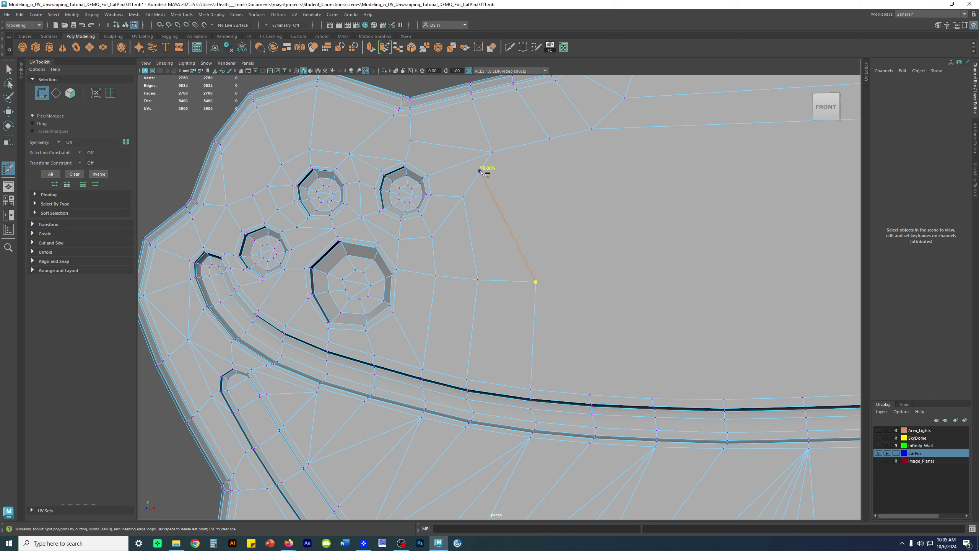
{"action": "left_click", "coordinate": [492, 152]}
{"action": "key", "text": "w"}
- Reposition the vertices above the paw's two upper toe pads to even out the surrounding faces
{"action": "scroll", "coordinate": [535, 212], "scroll_direction": "down", "scroll_amount": 4}
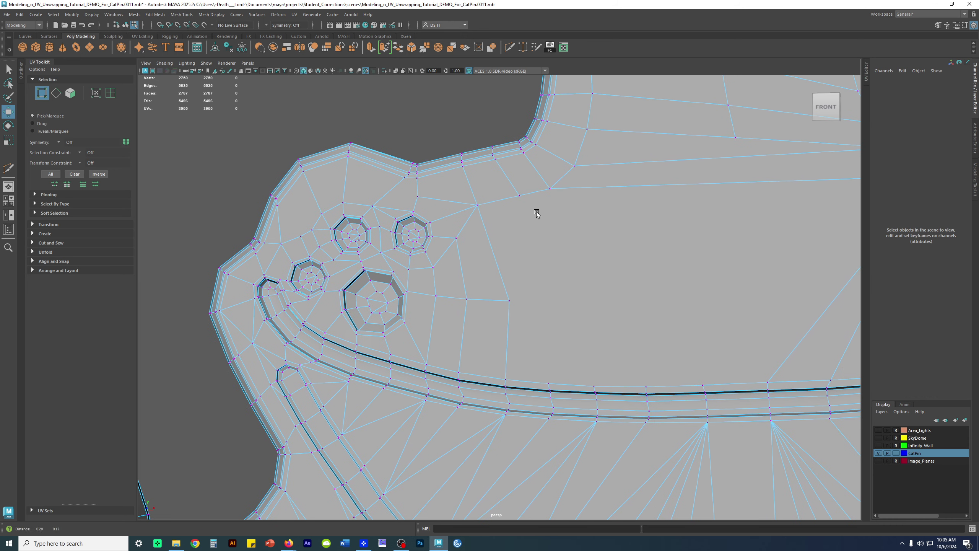
{"action": "right_click_drag", "start_coordinate": [388, 184], "coordinate": [420, 193], "text": "alt"}
{"action": "middle_click_drag", "start_coordinate": [420, 192], "coordinate": [539, 250], "text": "alt"}
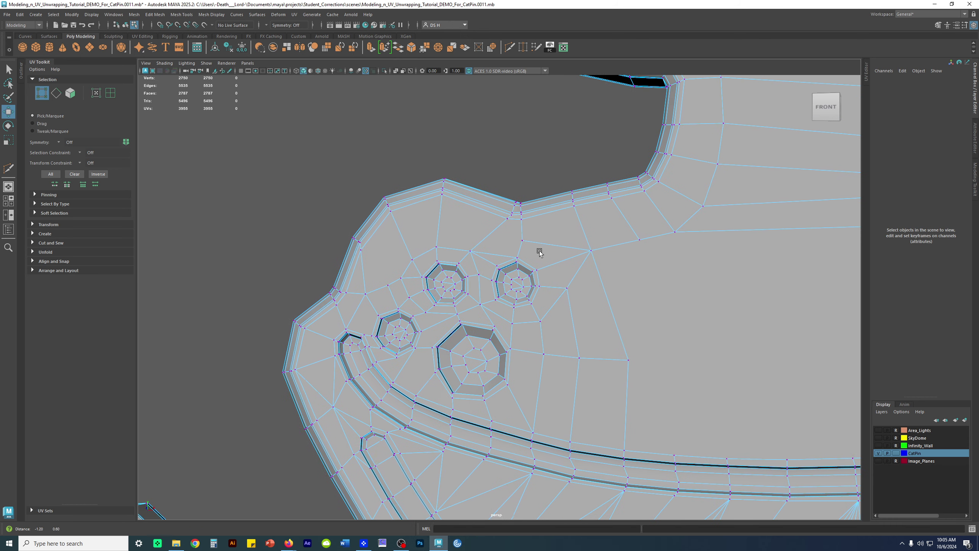
{"action": "left_click", "coordinate": [436, 246]}
{"action": "left_click_drag", "start_coordinate": [435, 246], "coordinate": [474, 245]}
{"action": "left_click", "coordinate": [470, 256]}
{"action": "left_click", "coordinate": [471, 253]}
{"action": "right_click_drag", "start_coordinate": [455, 228], "coordinate": [564, 236], "text": "alt"}
{"action": "middle_click_drag", "start_coordinate": [564, 236], "coordinate": [617, 309], "text": "alt"}
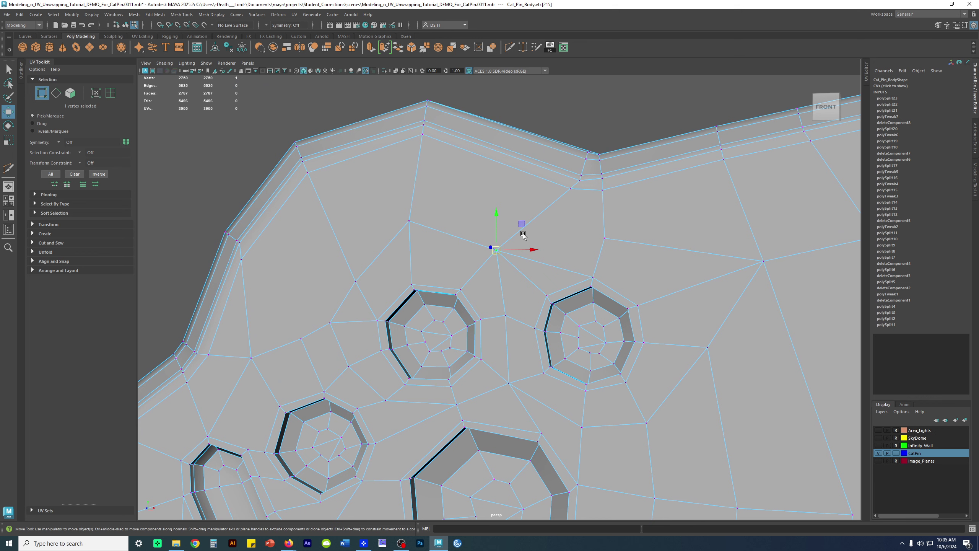
- Cut an edge between the two vertices above the inner toe pad, and delete the old diagonal from there to the pad's rim
{"action": "right_click_drag", "start_coordinate": [525, 208], "coordinate": [271, 227], "text": "shift"}
{"action": "left_click", "coordinate": [604, 238]}
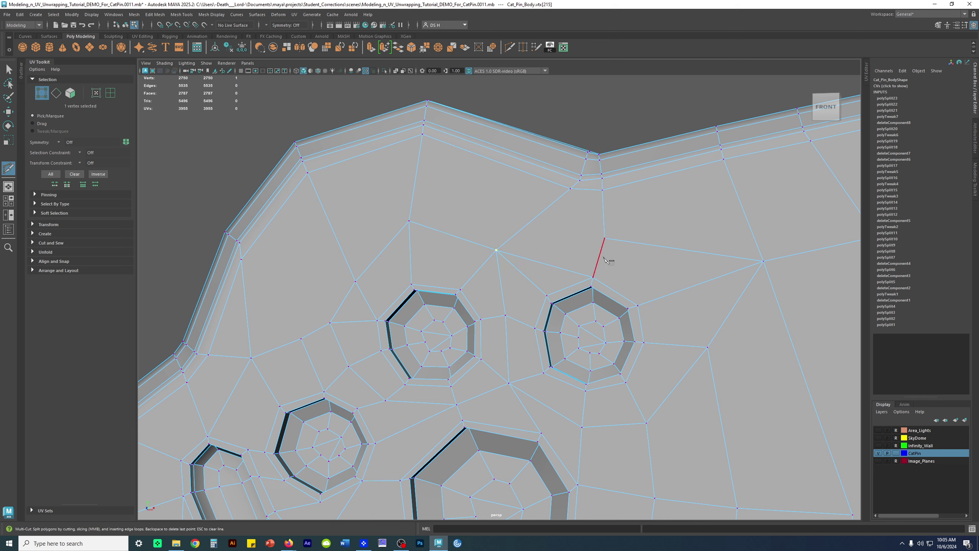
{"action": "left_click", "coordinate": [496, 250]}
{"action": "key", "text": "w"}
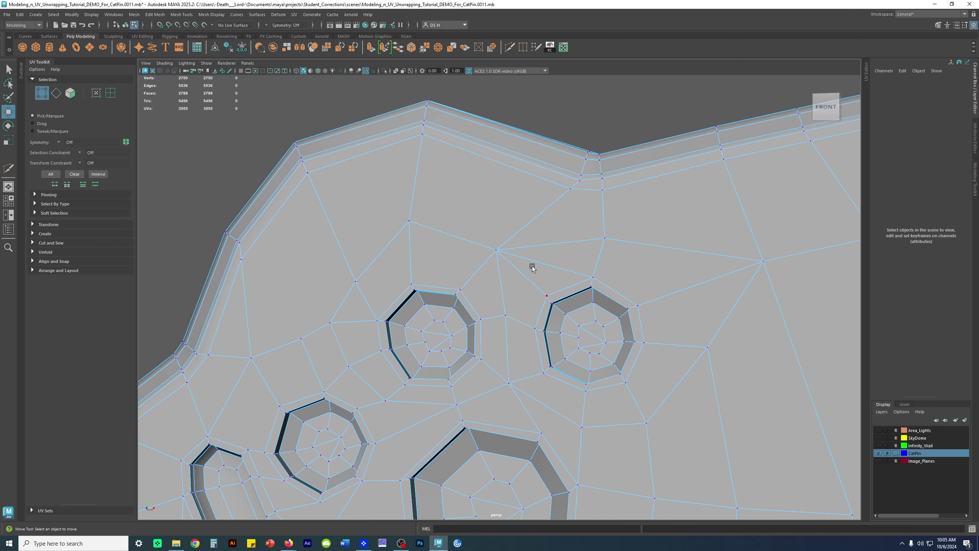
{"action": "key", "text": "F10"}
{"action": "left_click", "coordinate": [567, 270]}
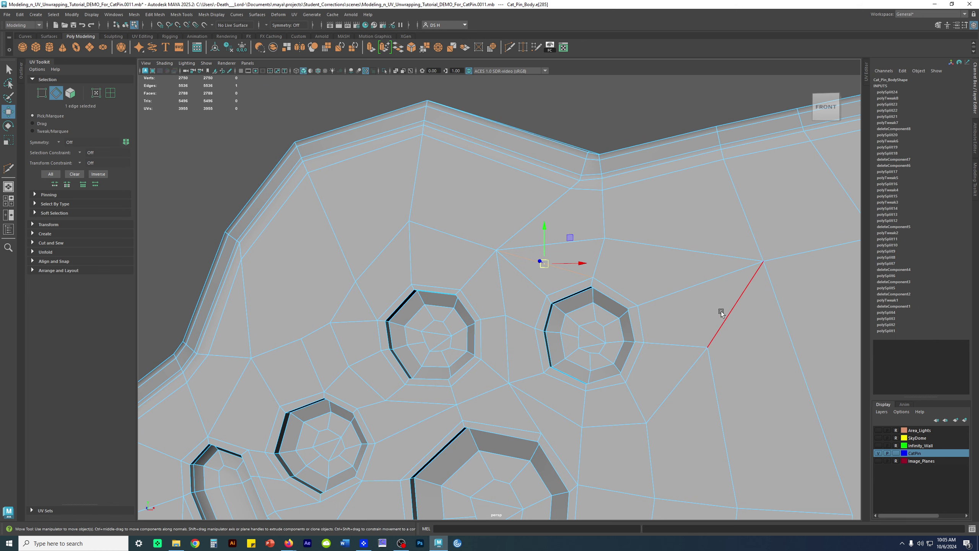
{"action": "key", "text": "Delete"}
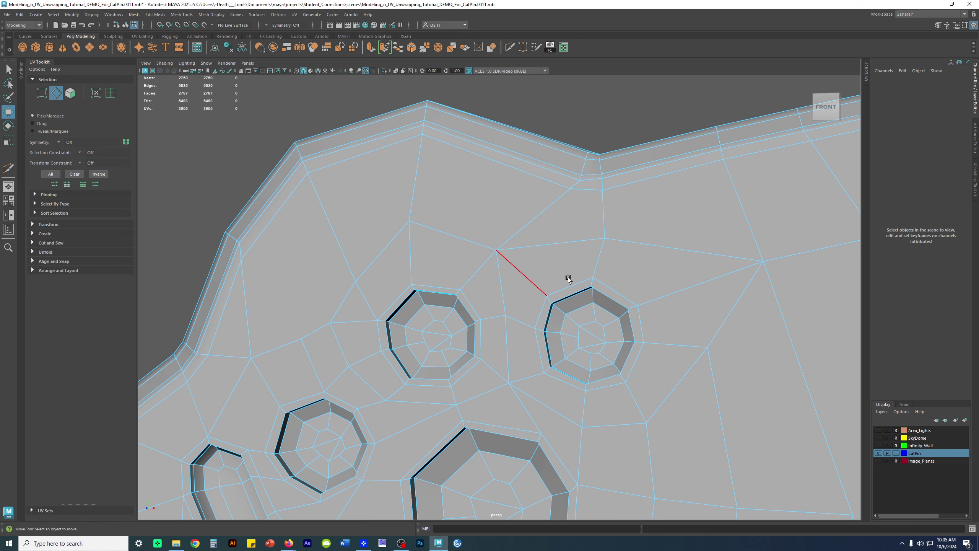
- Move the vertices above and beside the middle toe pad outward towards the paw's rim
{"action": "scroll", "coordinate": [505, 246], "scroll_direction": "down", "scroll_amount": 3}
{"action": "middle_click_drag", "start_coordinate": [535, 267], "coordinate": [586, 243], "text": "alt"}
{"action": "key", "text": "F9"}
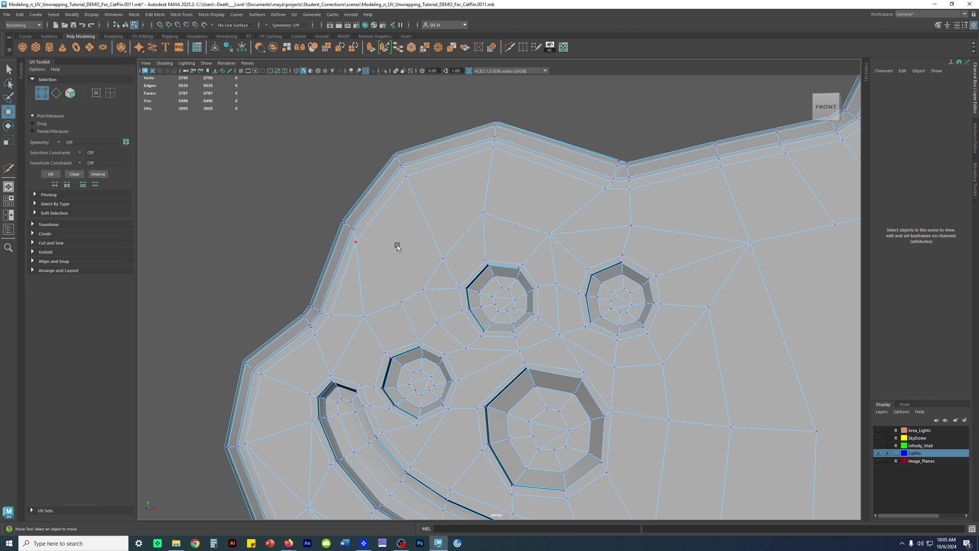
{"action": "left_click_drag", "start_coordinate": [442, 258], "coordinate": [423, 230], "text": "ctrl+shift"}
{"action": "left_click", "coordinate": [483, 214]}
{"action": "left_click_drag", "start_coordinate": [483, 220], "coordinate": [458, 218]}
{"action": "left_click", "coordinate": [423, 289]}
{"action": "left_click_drag", "start_coordinate": [429, 289], "coordinate": [427, 283], "text": "ctrl+shift"}
- Even out the inner vertices between the outer toe pads and the paw's outer rim
{"action": "left_click", "coordinate": [424, 230]}
{"action": "left_click_drag", "start_coordinate": [424, 229], "coordinate": [429, 227], "text": "ctrl+shift"}
{"action": "left_click", "coordinate": [365, 319]}
{"action": "left_click_drag", "start_coordinate": [364, 318], "coordinate": [361, 326], "text": "ctrl+shift"}
{"action": "left_click", "coordinate": [357, 242]}
{"action": "left_click_drag", "start_coordinate": [357, 242], "coordinate": [362, 236], "text": "ctrl+shift"}
- Cut edges that meet at a new vertex above the outer toe pad, connecting it to its neighbours and the inner rim vertex
{"action": "middle_click_drag", "start_coordinate": [427, 290], "coordinate": [504, 285], "text": "alt"}
{"action": "left_click_drag", "start_coordinate": [450, 340], "coordinate": [545, 296], "text": "alt"}
{"action": "right_click", "coordinate": [561, 245], "text": "shift"}
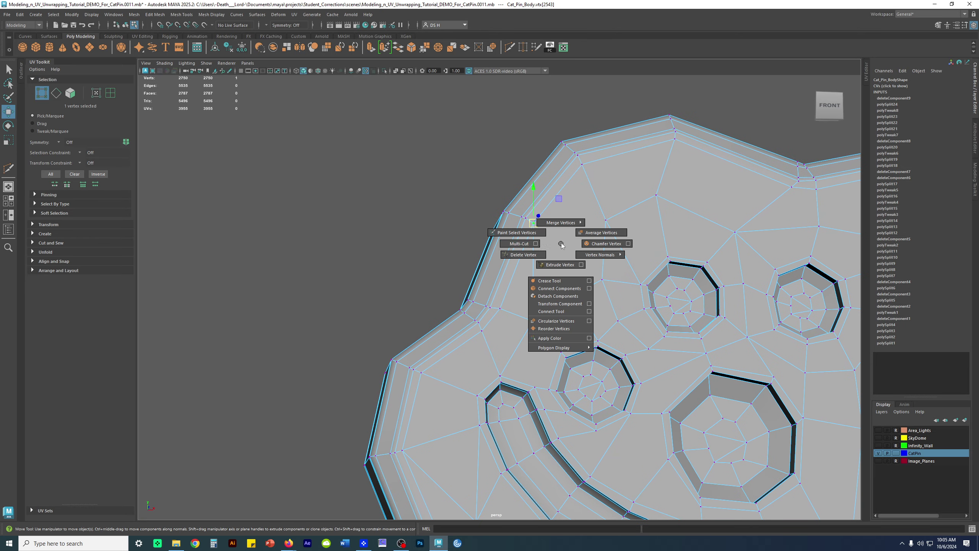
{"action": "left_click", "coordinate": [519, 243]}
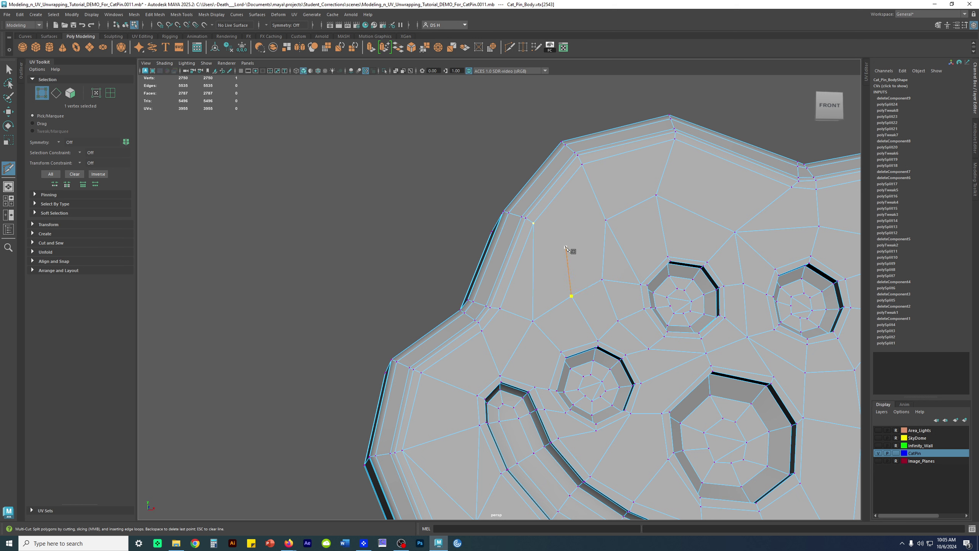
{"action": "key", "text": "w"}
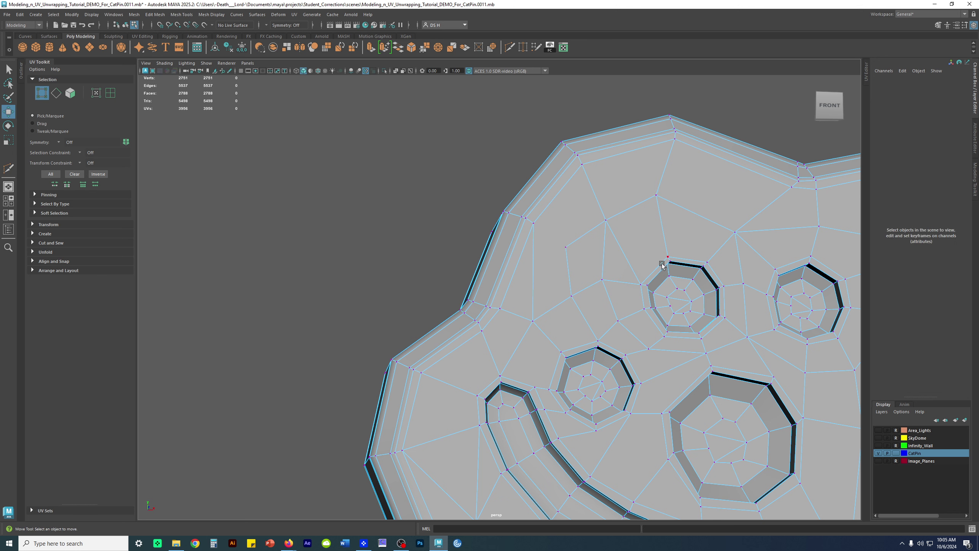
{"action": "key", "text": "y"}
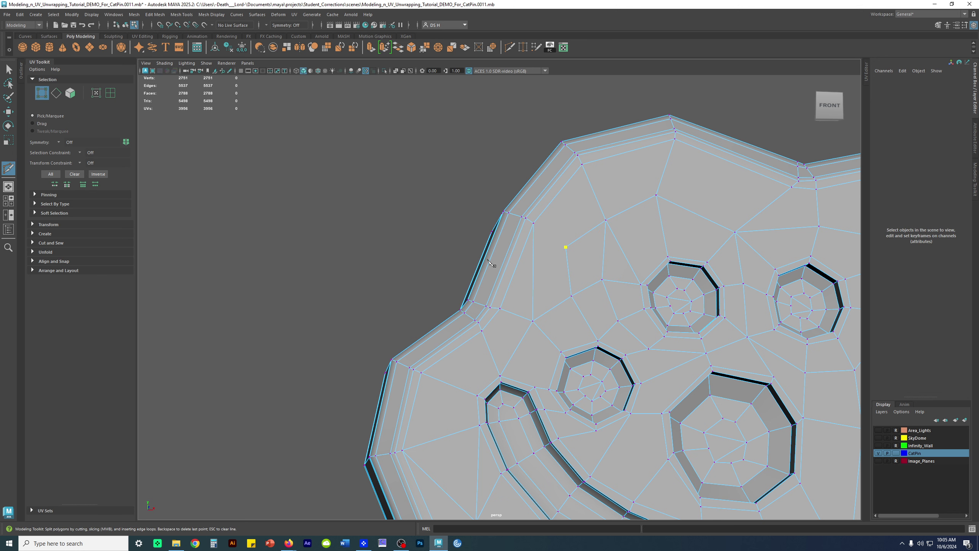
{"action": "left_click", "coordinate": [533, 223]}
{"action": "key", "text": "w"}
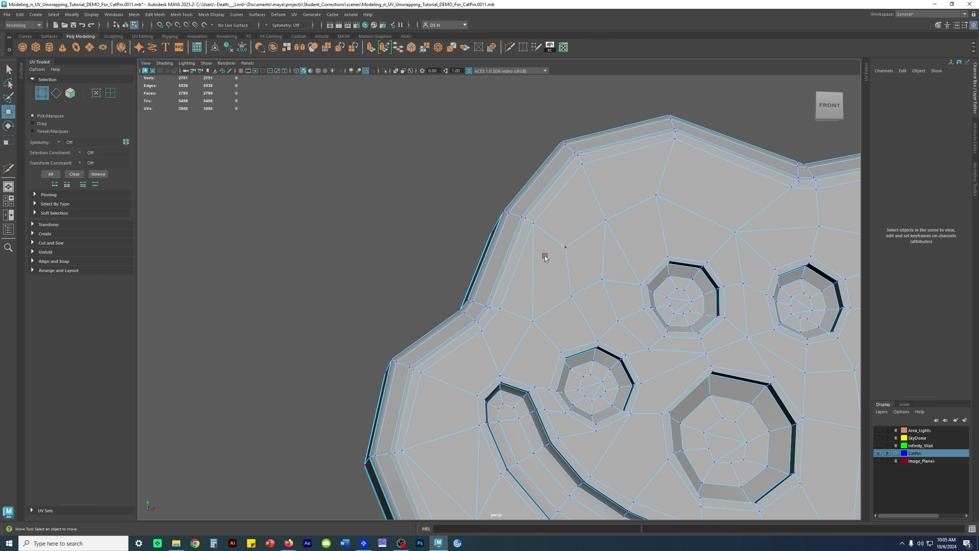
- Select all the body's vertices, frame them in the view and return to object mode
{"action": "key", "text": "y"}
{"action": "key", "text": "w"}
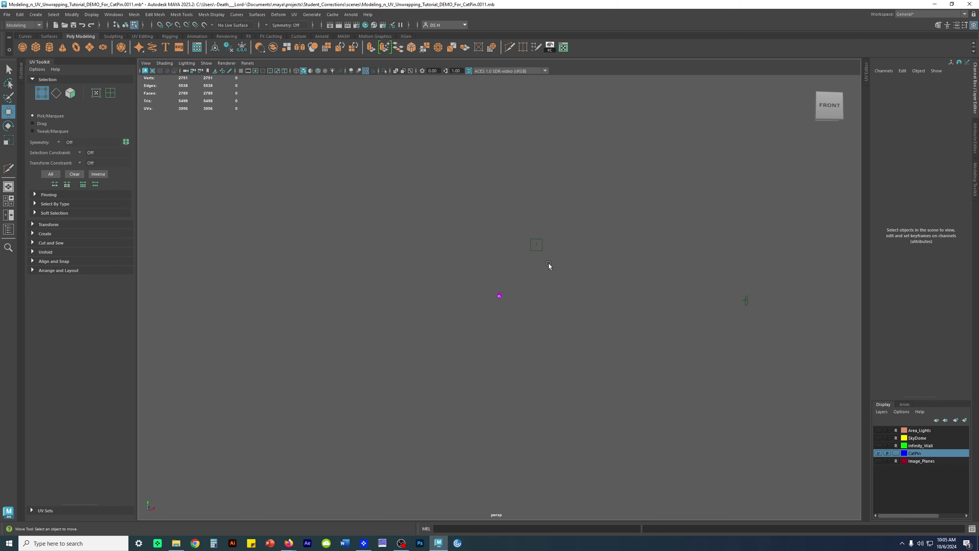
{"action": "left_click_drag", "start_coordinate": [435, 248], "coordinate": [579, 389]}
{"action": "key", "text": "f"}
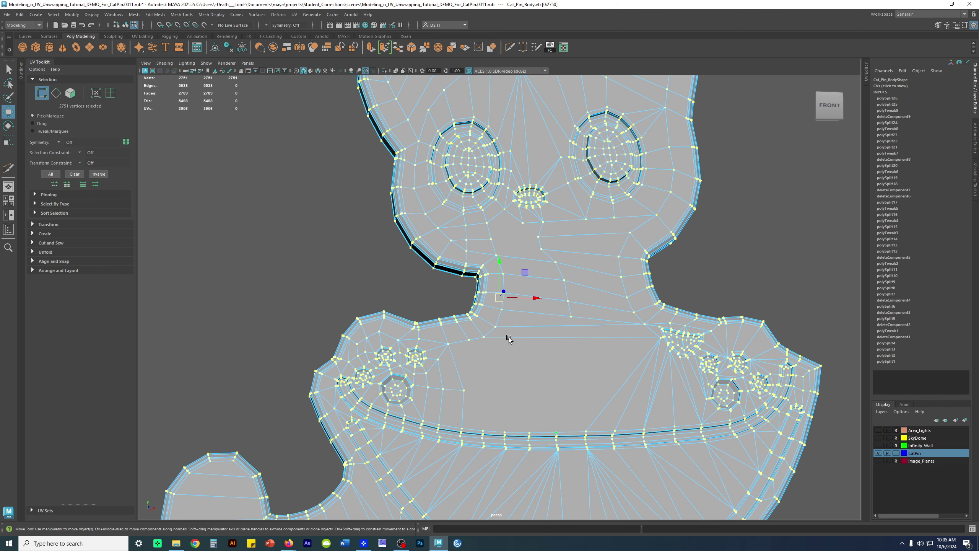
{"action": "key", "text": "F8"}
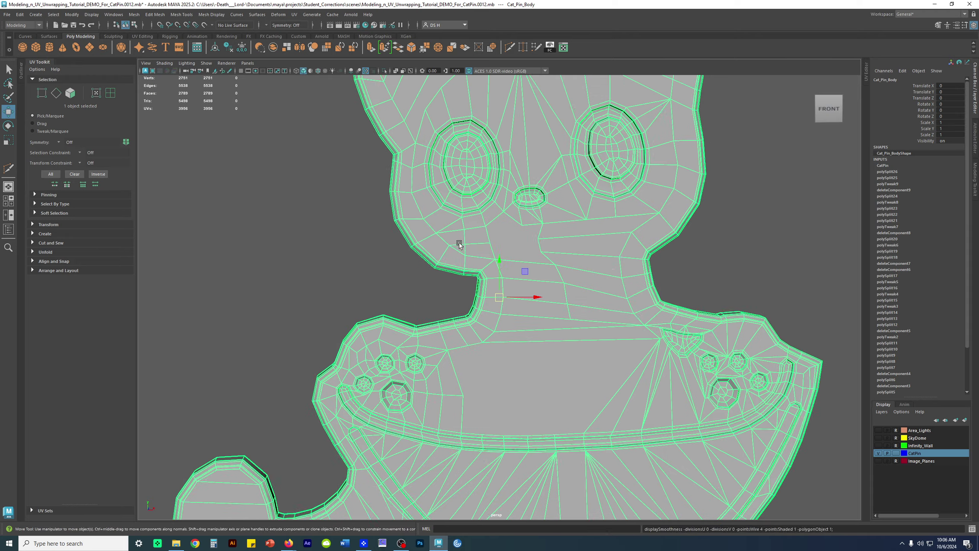
- Cut a horizontal row of edges with Multi-Cut through the fan of long triangles between the eyes, above the nose
{"action": "scroll", "coordinate": [625, 286], "scroll_direction": "up", "scroll_amount": 3}
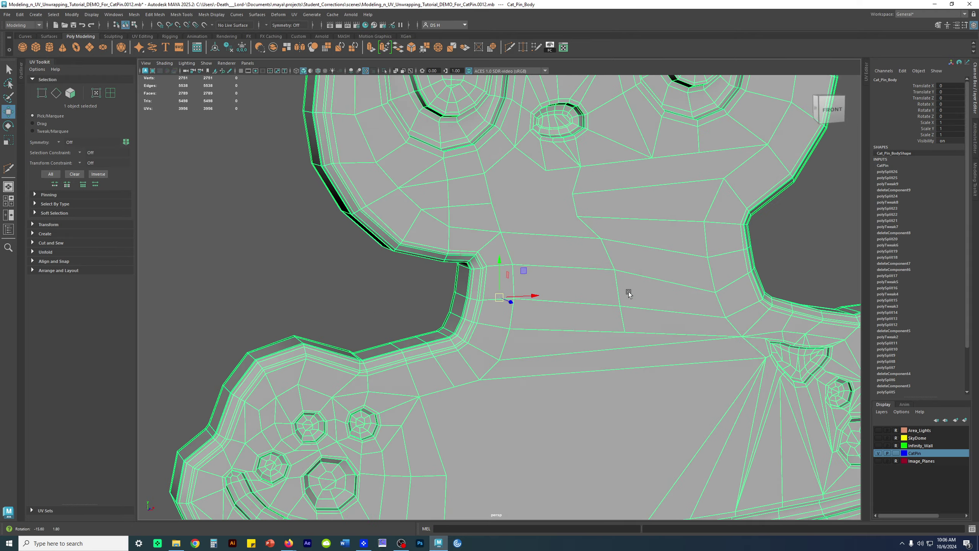
{"action": "middle_click_drag", "start_coordinate": [629, 292], "coordinate": [691, 368], "text": "alt"}
{"action": "left_click_drag", "start_coordinate": [693, 369], "coordinate": [637, 354], "text": "alt"}
{"action": "middle_click_drag", "start_coordinate": [637, 352], "coordinate": [555, 286], "text": "alt"}
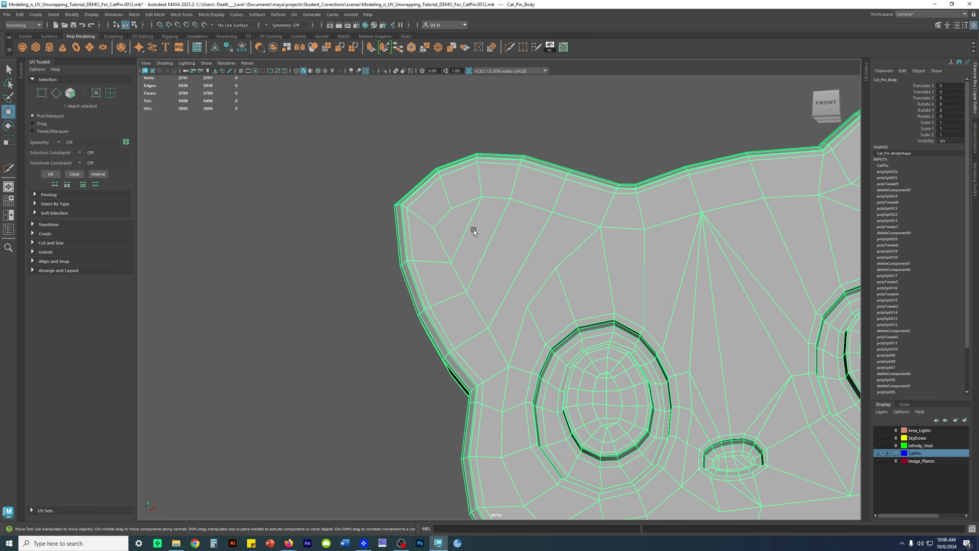
{"action": "middle_click_drag", "start_coordinate": [716, 306], "coordinate": [557, 258], "text": "alt"}
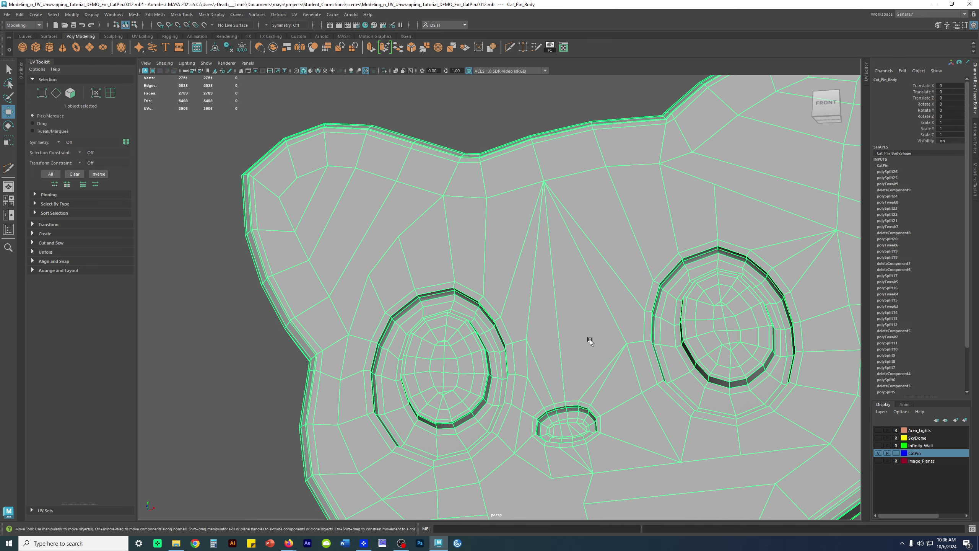
{"action": "middle_click_drag", "start_coordinate": [555, 330], "coordinate": [537, 301], "text": "alt"}
{"action": "right_click_drag", "start_coordinate": [536, 269], "coordinate": [421, 268], "text": "shift"}
{"action": "left_click", "coordinate": [508, 305]}
{"action": "left_click", "coordinate": [540, 306]}
{"action": "left_click", "coordinate": [608, 313]}
{"action": "right_click", "coordinate": [613, 307]}
{"action": "key", "text": "w"}
- Adjust the new vertices between the eyes, above the nose, to even out the spacing
{"action": "right_click_drag", "start_coordinate": [535, 297], "coordinate": [618, 312], "text": "alt"}
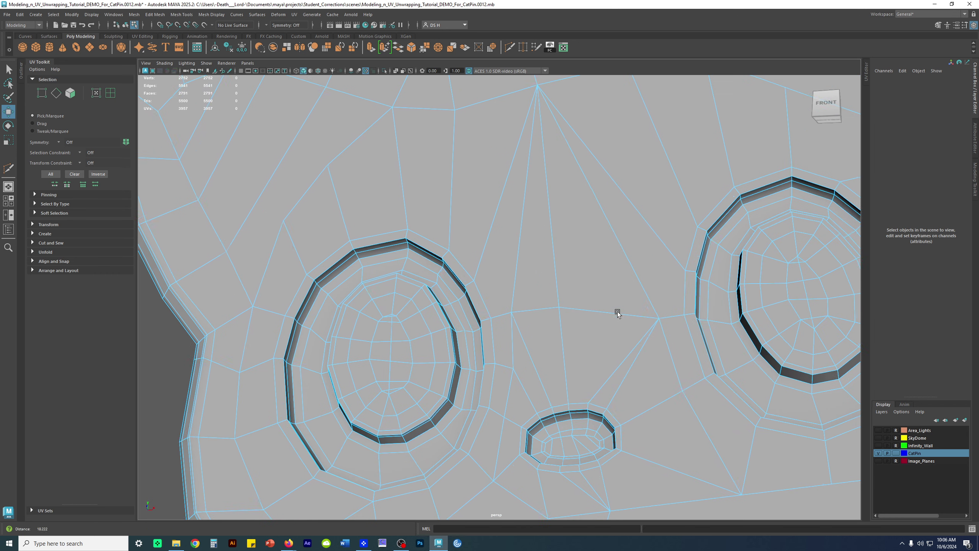
{"action": "key", "text": "F9"}
{"action": "left_click", "coordinate": [566, 314]}
{"action": "left_click", "coordinate": [511, 313]}
{"action": "left_click_drag", "start_coordinate": [514, 368], "coordinate": [549, 332], "text": "alt"}
{"action": "left_click", "coordinate": [544, 332]}
{"action": "left_click", "coordinate": [536, 389]}
{"action": "left_click_drag", "start_coordinate": [535, 388], "coordinate": [527, 383], "text": "ctrl+shift"}
- Examine the head's edge flow by selecting face loops from the front, and clear the selection
{"action": "left_click_drag", "start_coordinate": [547, 238], "coordinate": [593, 275], "text": "alt"}
{"action": "middle_click_drag", "start_coordinate": [655, 270], "coordinate": [730, 359], "text": "alt"}
{"action": "mouse_move", "coordinate": [601, 245]}
{"action": "middle_mouse_down", "text": "alt"}
{"action": "mouse_move", "coordinate": [617, 341]}
{"action": "mouse_move", "coordinate": [603, 354]}
{"action": "middle_mouse_up", "text": "alt"}
{"action": "middle_click_drag", "start_coordinate": [639, 244], "coordinate": [628, 334], "text": "alt"}
{"action": "left_click_drag", "start_coordinate": [627, 336], "coordinate": [666, 339], "text": "alt"}
{"action": "key", "text": "F11"}
{"action": "left_click", "coordinate": [724, 267]}
{"action": "double_click", "coordinate": [332, 438], "text": "shift"}
{"action": "scroll", "coordinate": [442, 420], "scroll_direction": "down", "scroll_amount": 3}
{"action": "left_click_drag", "start_coordinate": [723, 278], "coordinate": [687, 273], "text": "alt"}
{"action": "middle_click_drag", "start_coordinate": [532, 413], "coordinate": [642, 166], "text": "alt"}
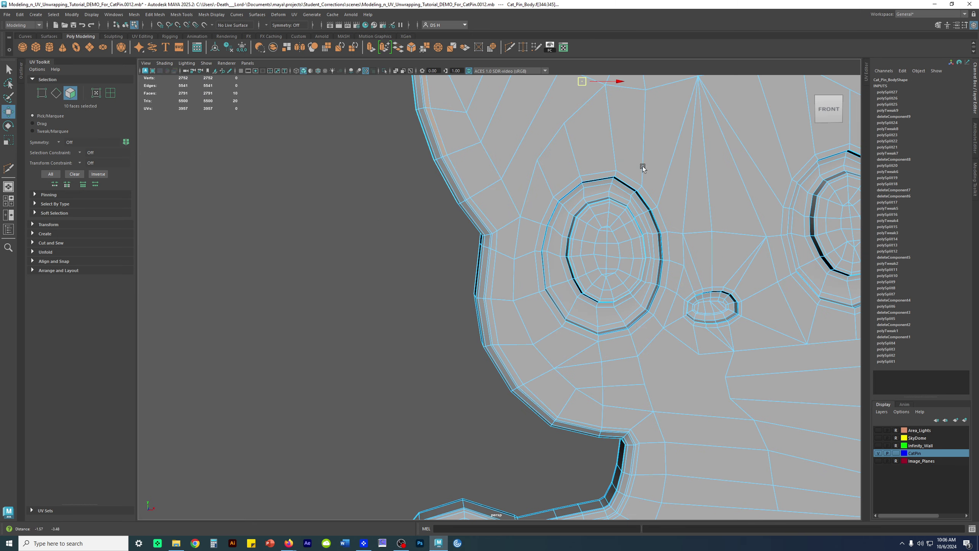
{"action": "middle_click_drag", "start_coordinate": [623, 265], "coordinate": [623, 271], "text": "alt"}
{"action": "double_click", "coordinate": [613, 436], "text": "shift"}
{"action": "scroll", "coordinate": [619, 247], "scroll_direction": "down", "scroll_amount": 4}
{"action": "left_click_drag", "start_coordinate": [599, 207], "coordinate": [610, 210], "text": "alt"}
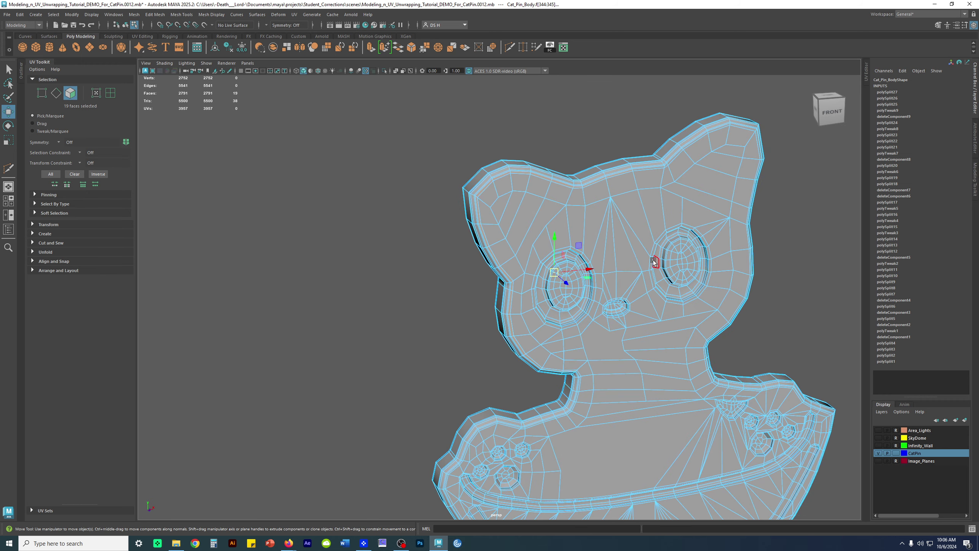
{"action": "key", "text": "5"}
{"action": "middle_click_drag", "start_coordinate": [515, 154], "coordinate": [510, 241], "text": "alt"}
{"action": "right_click_drag", "start_coordinate": [509, 241], "coordinate": [723, 305], "text": "alt"}
{"action": "right_click_drag", "start_coordinate": [601, 393], "coordinate": [436, 409], "text": "alt"}
{"action": "left_click_drag", "start_coordinate": [599, 461], "coordinate": [602, 426], "text": "alt"}
{"action": "middle_click_drag", "start_coordinate": [603, 426], "coordinate": [461, 322], "text": "alt"}
{"action": "left_click", "coordinate": [724, 299]}
{"action": "left_click_drag", "start_coordinate": [678, 303], "coordinate": [644, 320], "text": "alt"}
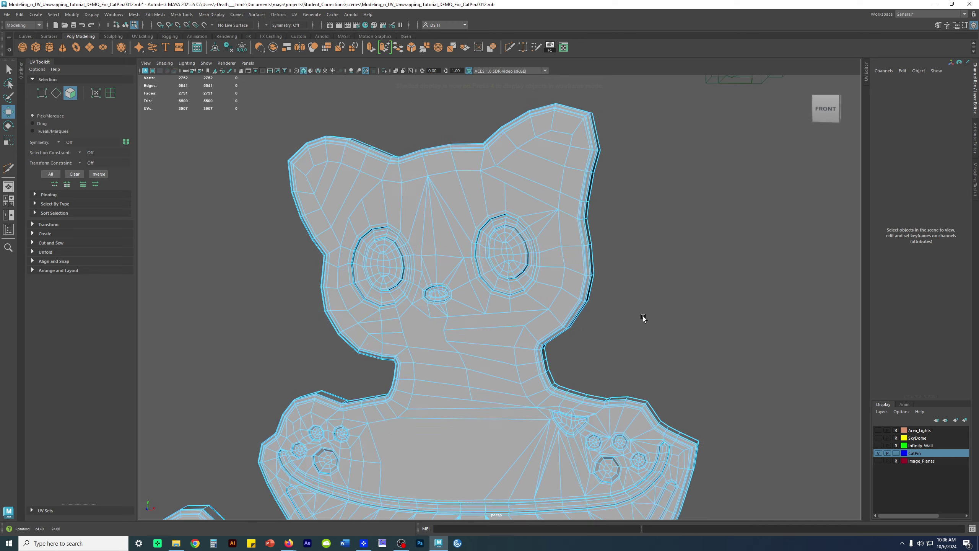
- Cut an edge joining the vertex at the right ear's inner base to the vertex above the right eye
{"action": "middle_click_drag", "start_coordinate": [545, 183], "coordinate": [521, 316], "text": "alt"}
{"action": "right_click_drag", "start_coordinate": [521, 315], "coordinate": [687, 305], "text": "alt"}
{"action": "middle_click_drag", "start_coordinate": [472, 355], "coordinate": [658, 315], "text": "alt"}
{"action": "mouse_move", "coordinate": [601, 346]}
{"action": "left_mouse_down", "text": "alt"}
{"action": "mouse_move", "coordinate": [592, 332]}
{"action": "mouse_move", "coordinate": [619, 337]}
{"action": "left_mouse_up", "text": "alt"}
{"action": "right_click_drag", "start_coordinate": [619, 337], "coordinate": [618, 234], "text": "alt"}
{"action": "middle_click_drag", "start_coordinate": [617, 234], "coordinate": [589, 255], "text": "alt"}
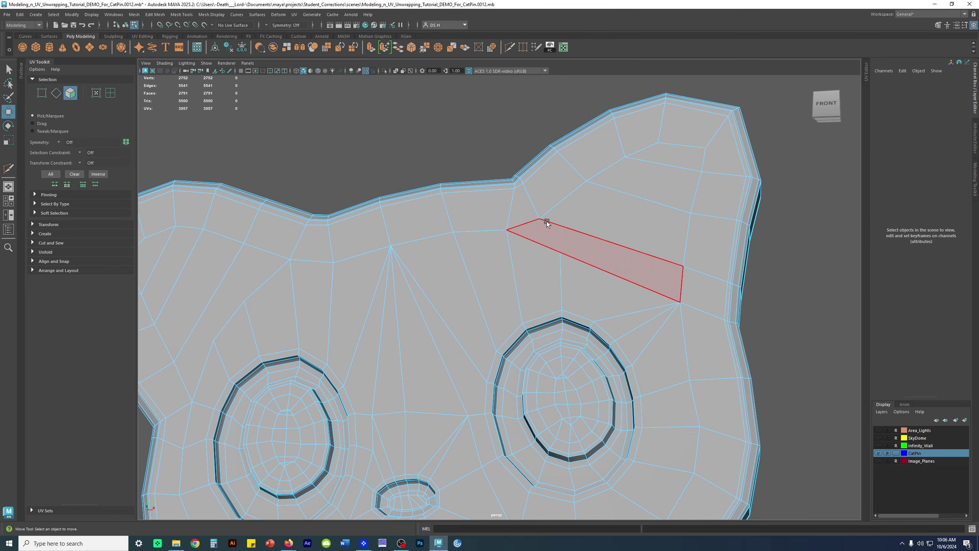
{"action": "right_click_drag", "start_coordinate": [585, 218], "coordinate": [382, 223], "text": "shift"}
{"action": "left_click", "coordinate": [594, 321]}
{"action": "key", "text": "Escape"}
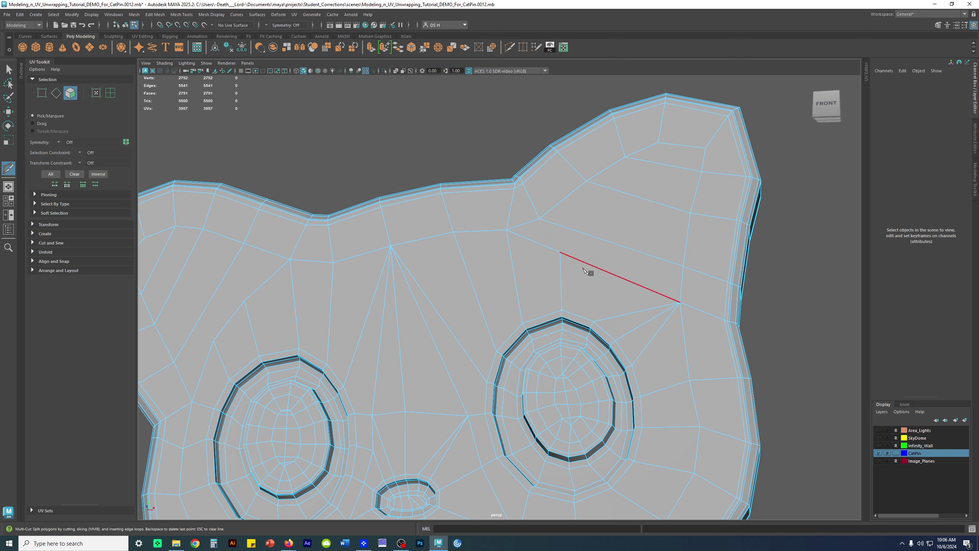
{"action": "left_click", "coordinate": [559, 252]}
{"action": "key", "text": "w"}
- Cut edges from the vertex above the right eye across the forehead towards the centre, and delete the short diagonal edge above them
{"action": "right_click_drag", "start_coordinate": [610, 234], "coordinate": [548, 237], "text": "shift"}
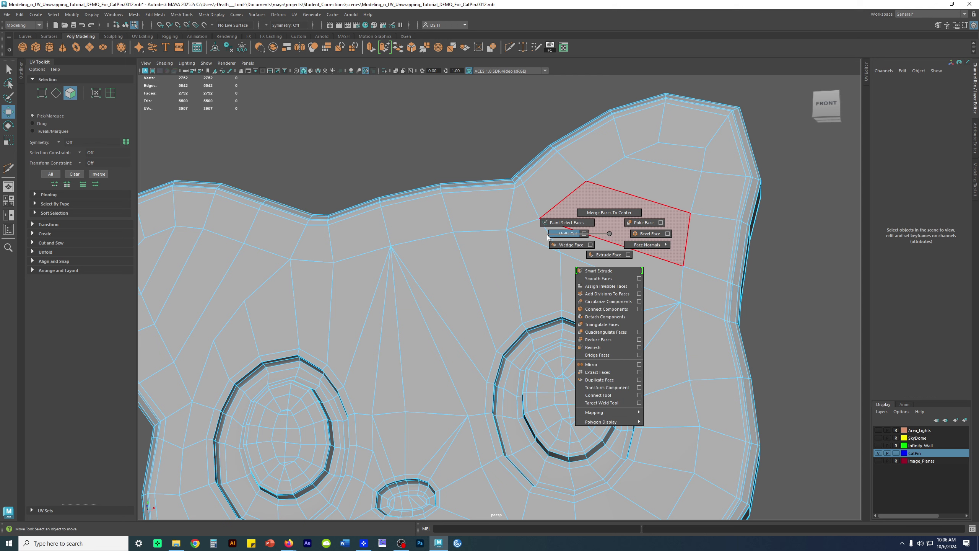
{"action": "left_click", "coordinate": [560, 252]}
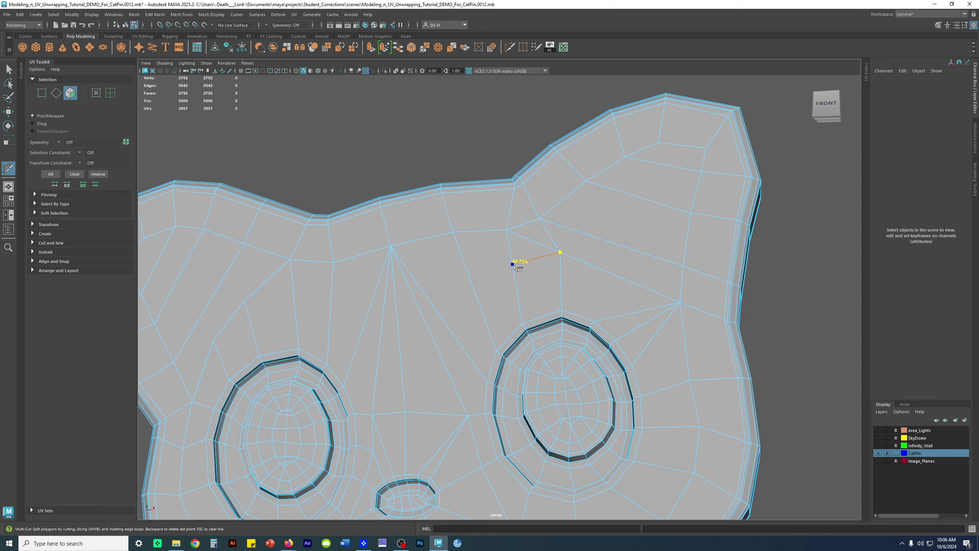
{"action": "left_click", "coordinate": [474, 287]}
{"action": "key", "text": "w"}
{"action": "key", "text": "F10"}
{"action": "left_click", "coordinate": [531, 240]}
{"action": "key", "text": "Delete"}
- Move the vertex above the right eye inward and shift the right ear's inner vertices towards the ear's outer rim
{"action": "key", "text": "F9"}
{"action": "left_click", "coordinate": [560, 251]}
{"action": "left_click_drag", "start_coordinate": [560, 251], "coordinate": [550, 259]}
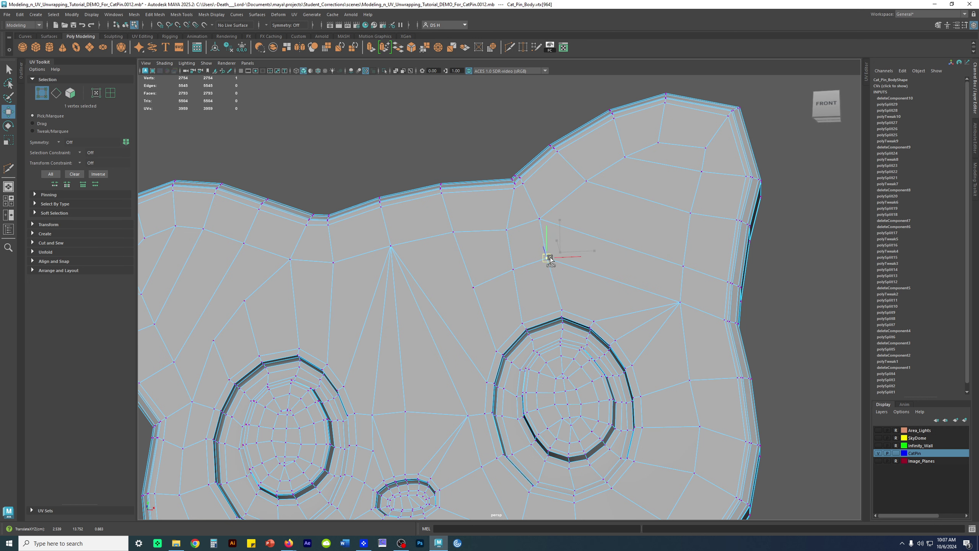
{"action": "left_click", "coordinate": [974, 179]}
{"action": "middle_click_drag", "start_coordinate": [678, 208], "coordinate": [655, 218], "text": "alt"}
{"action": "left_click_drag", "start_coordinate": [636, 151], "coordinate": [640, 146]}
{"action": "left_click_drag", "start_coordinate": [680, 181], "coordinate": [685, 185]}
{"action": "left_click", "coordinate": [669, 222]}
{"action": "left_click_drag", "start_coordinate": [669, 222], "coordinate": [676, 224]}
{"action": "left_click", "coordinate": [660, 276]}
{"action": "left_click_drag", "start_coordinate": [661, 276], "coordinate": [669, 278]}
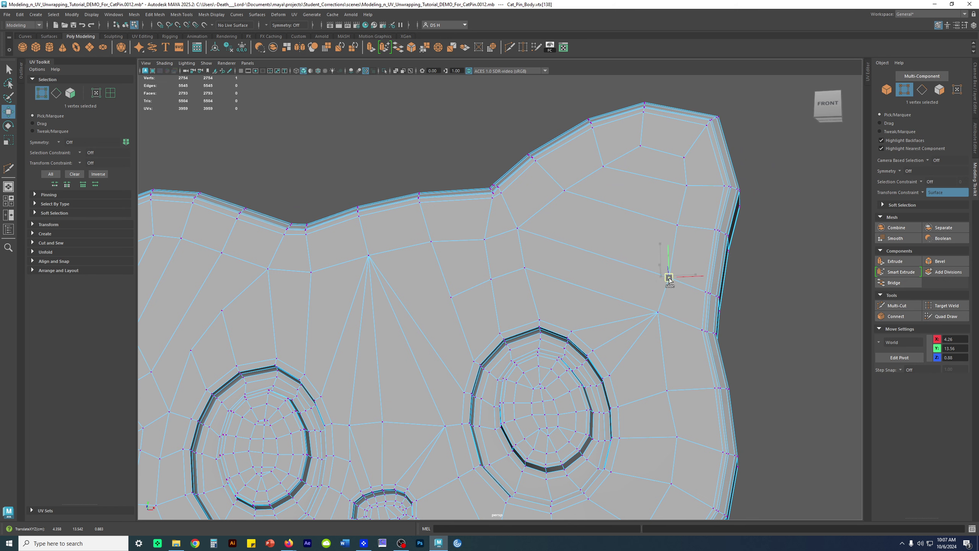
- Adjust the forehead vertices above and beside the right eye to even out their spacing
{"action": "right_click_drag", "start_coordinate": [668, 277], "coordinate": [616, 277], "text": "alt"}
{"action": "left_click", "coordinate": [521, 273]}
{"action": "left_click_drag", "start_coordinate": [522, 273], "coordinate": [456, 315]}
{"action": "left_click", "coordinate": [492, 282]}
{"action": "left_click", "coordinate": [461, 297]}
- Adjust the vertices on the right lower cheek, where the jaw meets the neck, to even out the edge flow
{"action": "middle_click_drag", "start_coordinate": [463, 385], "coordinate": [491, 152], "text": "alt"}
{"action": "left_click", "coordinate": [605, 290]}
{"action": "left_click_drag", "start_coordinate": [607, 294], "coordinate": [600, 300]}
{"action": "left_click", "coordinate": [569, 336]}
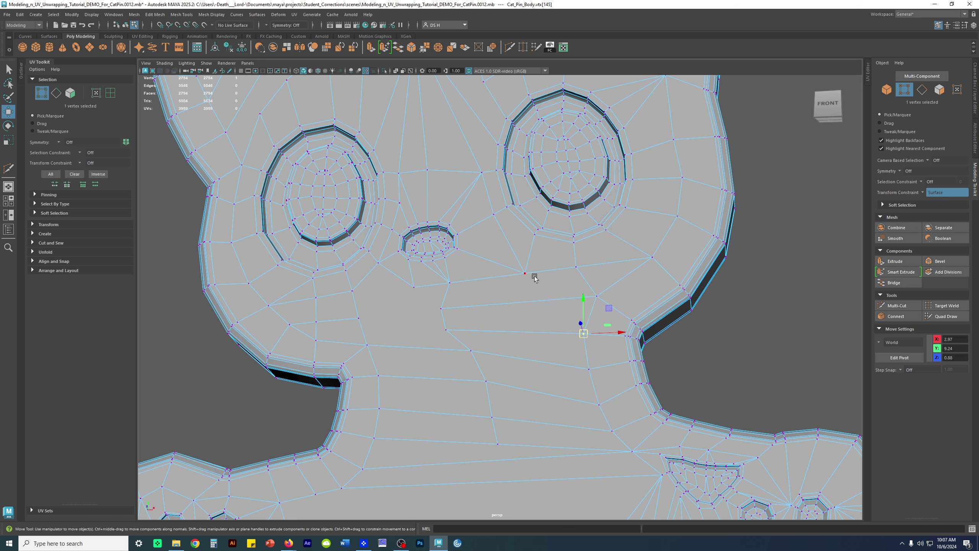
- Cut a quad with Multi-Cut into the large chest face, rising from the curved band beside the left paw
{"action": "middle_click_drag", "start_coordinate": [486, 459], "coordinate": [575, 409], "text": "alt"}
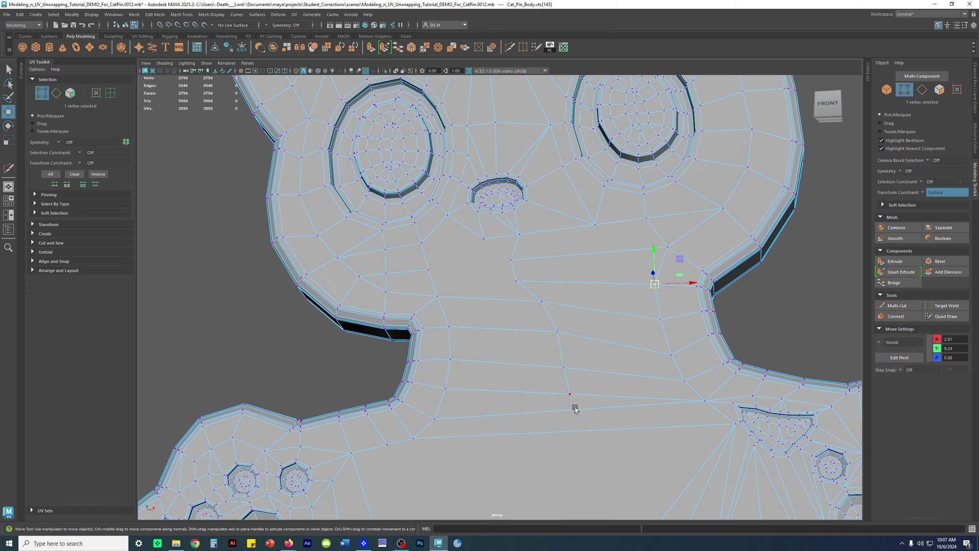
{"action": "right_click_drag", "start_coordinate": [674, 319], "coordinate": [518, 314], "text": "alt"}
{"action": "middle_click_drag", "start_coordinate": [555, 319], "coordinate": [570, 262], "text": "alt"}
{"action": "right_click_drag", "start_coordinate": [571, 262], "coordinate": [605, 302], "text": "alt"}
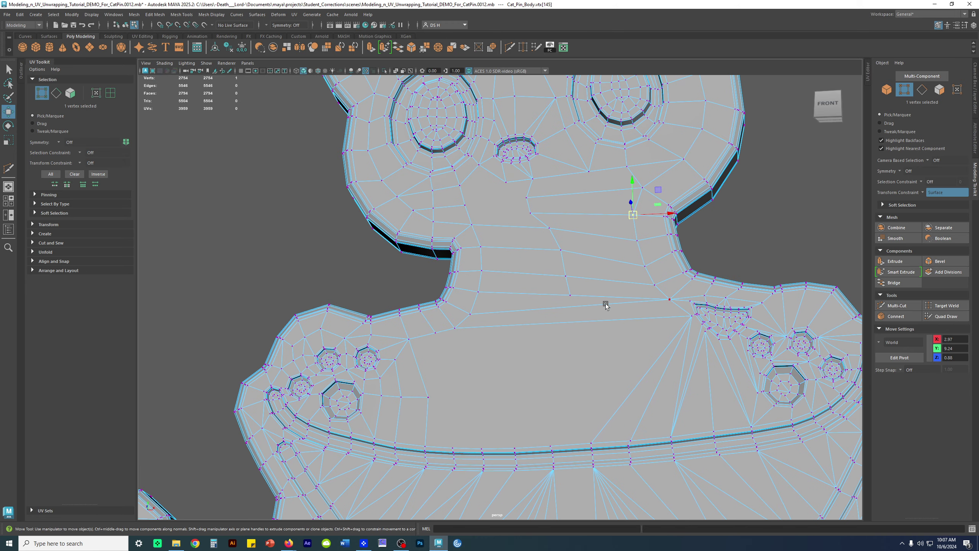
{"action": "right_click", "coordinate": [548, 351], "text": "shift"}
{"action": "left_click", "coordinate": [506, 350]}
{"action": "scroll", "coordinate": [447, 393], "scroll_direction": "up", "scroll_amount": 5}
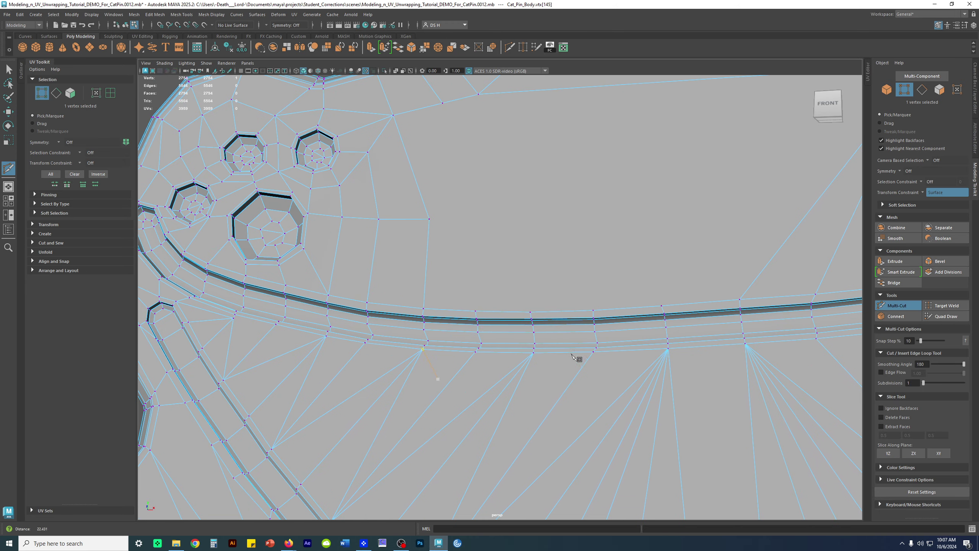
{"action": "left_click", "coordinate": [475, 311]}
{"action": "left_click", "coordinate": [474, 217]}
{"action": "key", "text": "w"}
- Cut two more adjoining quads along the curved band, extending the row across the chest
{"action": "middle_click_drag", "start_coordinate": [602, 233], "coordinate": [590, 278], "text": "alt"}
{"action": "key", "text": "g"}
{"action": "left_click", "coordinate": [516, 263]}
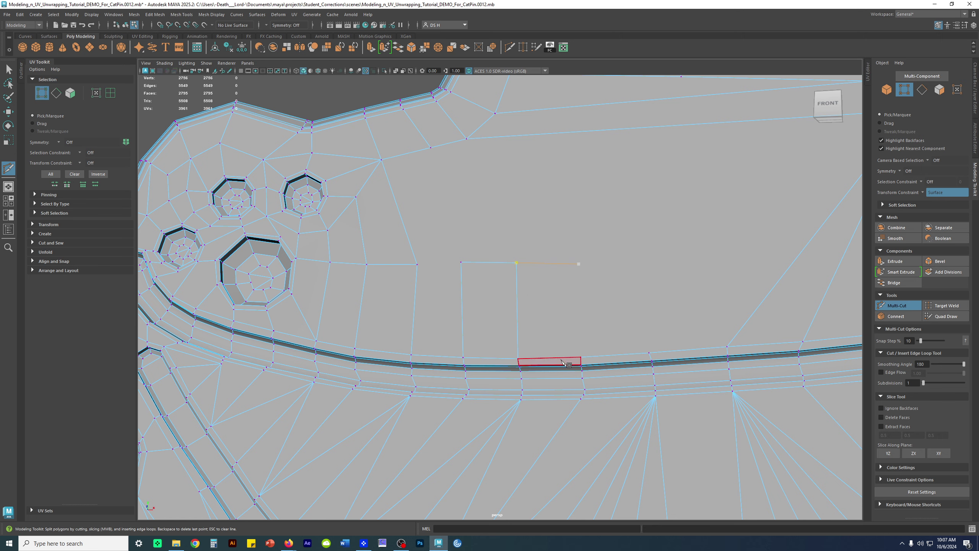
{"action": "key", "text": "Return"}
{"action": "key", "text": "w"}
{"action": "middle_click_drag", "start_coordinate": [634, 247], "coordinate": [542, 328], "text": "alt"}
{"action": "key", "text": "g"}
{"action": "left_click", "coordinate": [547, 273]}
{"action": "left_click", "coordinate": [608, 271]}
{"action": "left_click", "coordinate": [616, 362]}
{"action": "key", "text": "Return"}
- Add a fourth quad to the end of the chest row, tying its outer corner down to the curved band
{"action": "left_click", "coordinate": [535, 306]}
{"action": "left_click", "coordinate": [676, 393]}
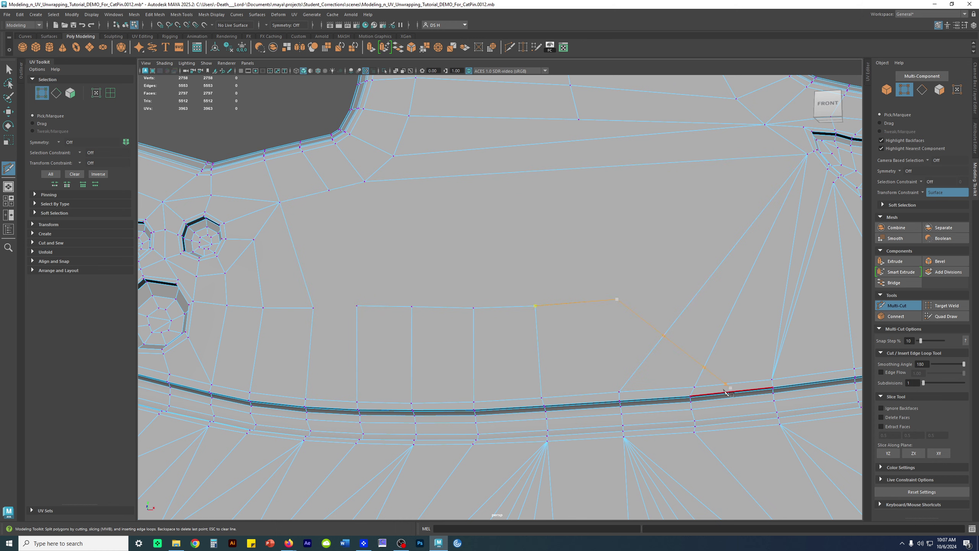
{"action": "key", "text": "BackSpace"}
{"action": "scroll", "coordinate": [605, 308], "scroll_direction": "down", "scroll_amount": 5}
{"action": "middle_click_drag", "start_coordinate": [590, 283], "coordinate": [622, 277], "text": "alt"}
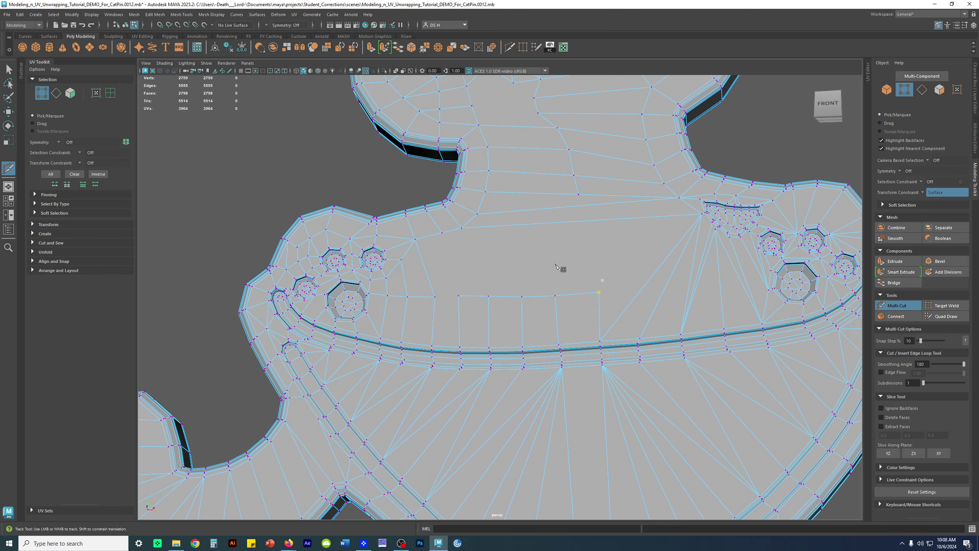
{"action": "scroll", "coordinate": [518, 323], "scroll_direction": "up", "scroll_amount": 5}
{"action": "key", "text": "q"}
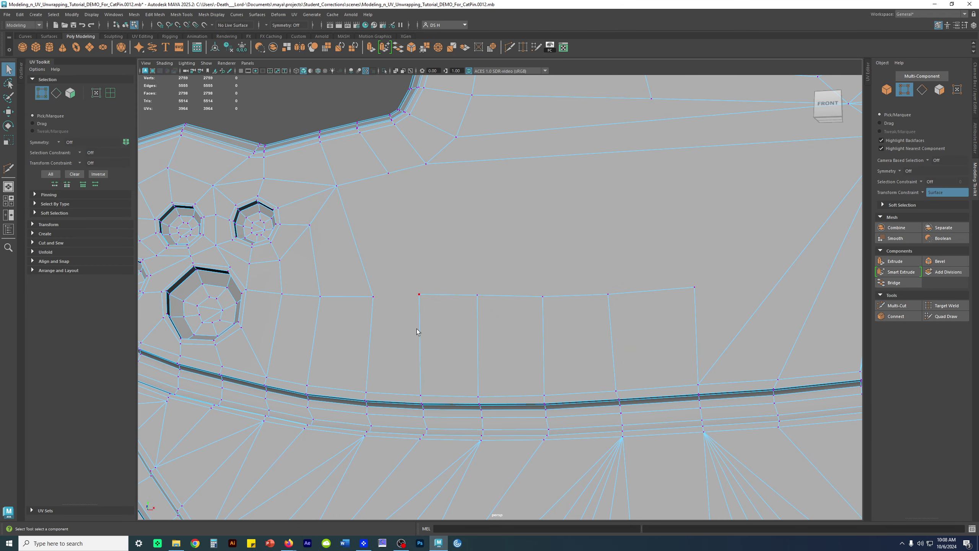
- Connect the chest row's first top vertex to the left paw's outer vertex, and even out the row's top vertices
{"action": "key", "text": "ctrl+shift+x"}
{"action": "left_click_drag", "start_coordinate": [418, 330], "coordinate": [419, 293]}
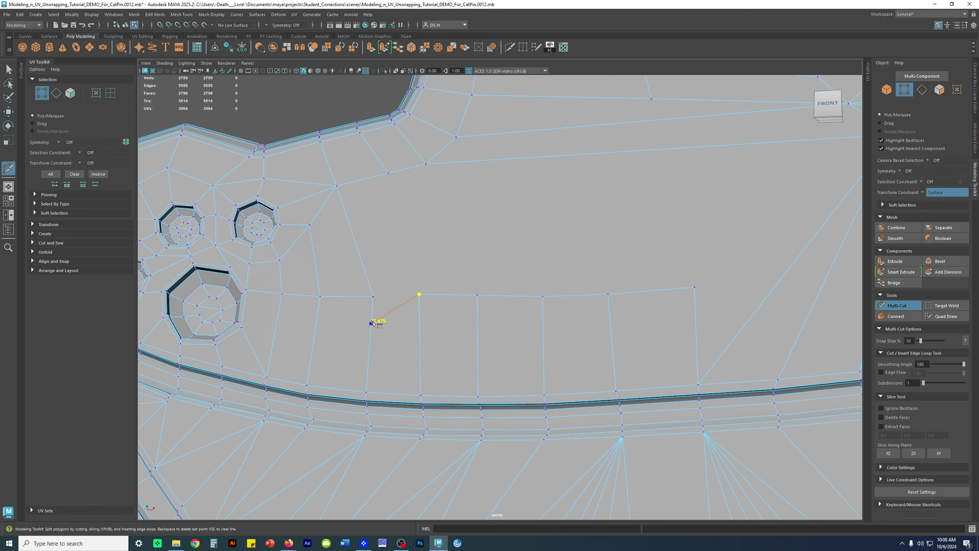
{"action": "left_click_drag", "start_coordinate": [371, 327], "coordinate": [373, 296]}
{"action": "key", "text": "w"}
{"action": "scroll", "coordinate": [462, 260], "scroll_direction": "down", "scroll_amount": 3}
{"action": "middle_click_drag", "start_coordinate": [559, 258], "coordinate": [455, 247], "text": "alt"}
{"action": "left_click", "coordinate": [532, 285]}
{"action": "left_click_drag", "start_coordinate": [542, 277], "coordinate": [539, 280]}
{"action": "left_click", "coordinate": [332, 285]}
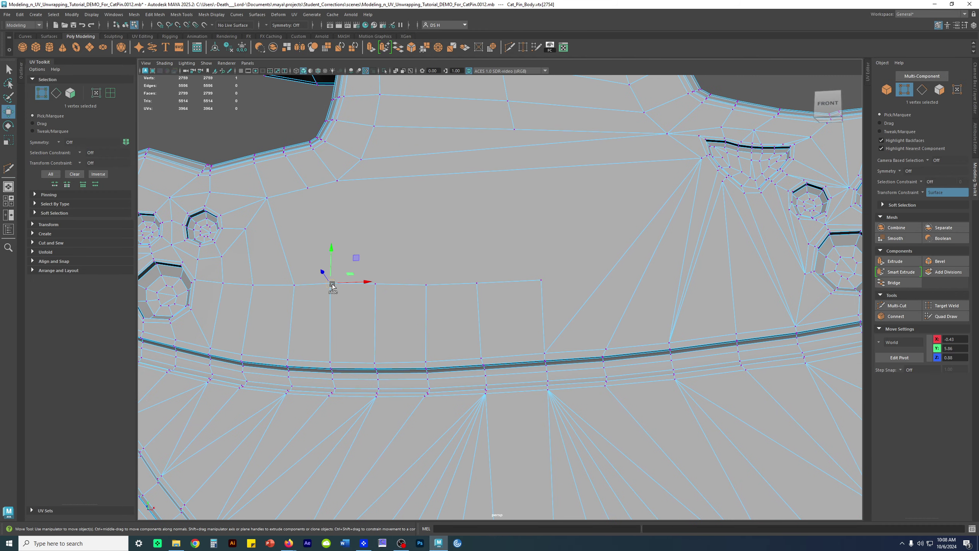
{"action": "left_click", "coordinate": [294, 285]}
- Delete the fan of long edges running from the triangular recess near the right paw down to the curved band
{"action": "middle_click_drag", "start_coordinate": [452, 313], "coordinate": [409, 322], "text": "alt"}
{"action": "right_click_drag", "start_coordinate": [442, 328], "coordinate": [444, 288]}
{"action": "left_click", "coordinate": [444, 289]}
{"action": "left_click", "coordinate": [469, 323], "text": "shift"}
{"action": "key", "text": "q"}
{"action": "left_click", "coordinate": [522, 280], "text": "shift"}
{"action": "left_click", "coordinate": [539, 264], "text": "shift"}
{"action": "left_click", "coordinate": [542, 269], "text": "shift"}
{"action": "left_click", "coordinate": [564, 256], "text": "shift"}
{"action": "left_click", "coordinate": [577, 250], "text": "shift"}
{"action": "left_click", "coordinate": [598, 265], "text": "shift"}
{"action": "key", "text": "4"}
{"action": "right_click_drag", "start_coordinate": [679, 308], "coordinate": [581, 328], "text": "alt"}
{"action": "mouse_move", "coordinate": [581, 327]}
{"action": "left_mouse_down", "text": "alt"}
{"action": "mouse_move", "coordinate": [627, 346]}
{"action": "mouse_move", "coordinate": [579, 306]}
{"action": "left_mouse_up", "text": "alt"}
{"action": "key", "text": "5"}
{"action": "middle_click_drag", "start_coordinate": [578, 306], "coordinate": [541, 280], "text": "alt"}
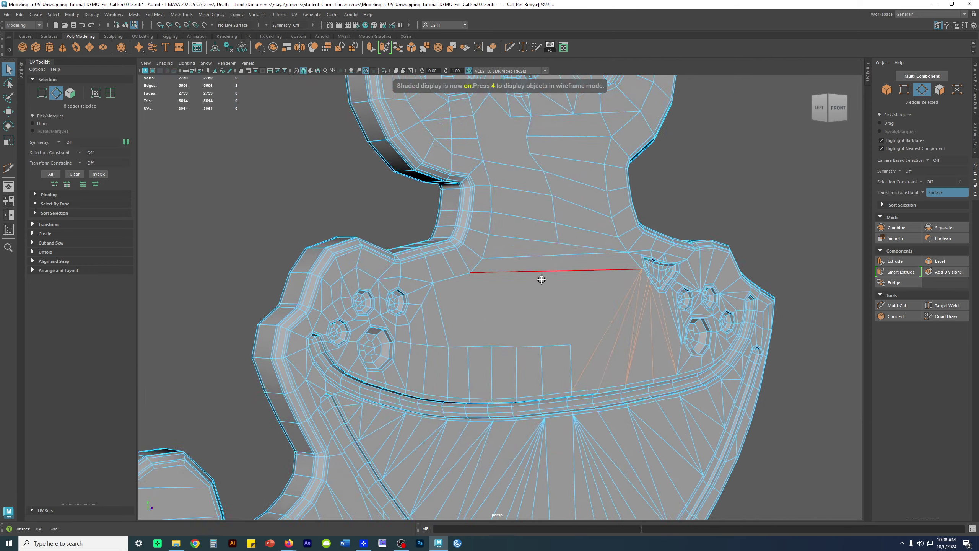
{"action": "scroll", "coordinate": [542, 279], "scroll_direction": "up", "scroll_amount": 3}
{"action": "key", "text": "ctrl+Delete"}
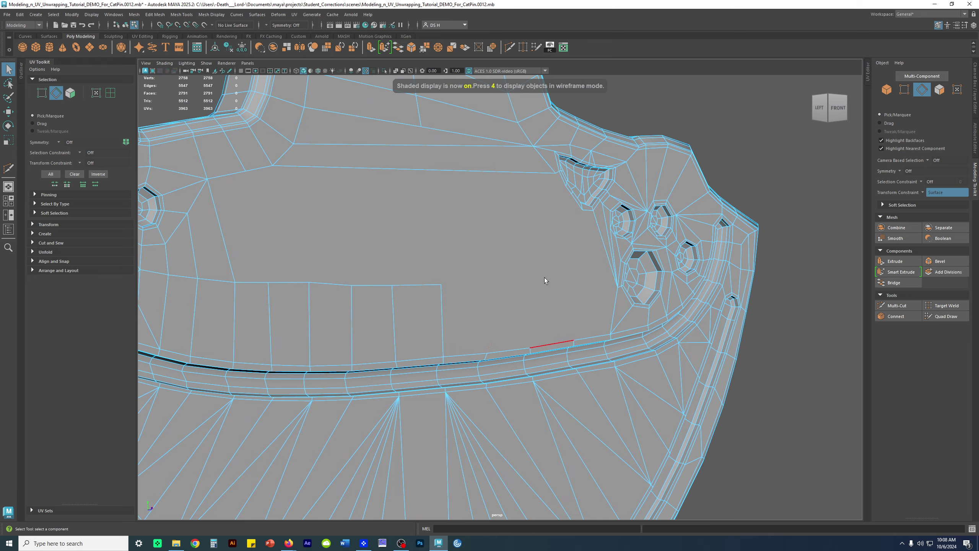
- Delete the three remaining long edges beside the right paw pads and the triangular recess
{"action": "left_click_drag", "start_coordinate": [545, 277], "coordinate": [520, 272], "text": "alt"}
{"action": "middle_click_drag", "start_coordinate": [519, 272], "coordinate": [579, 232], "text": "alt"}
{"action": "scroll", "coordinate": [530, 267], "scroll_direction": "up", "scroll_amount": 2}
{"action": "left_click_drag", "start_coordinate": [579, 232], "coordinate": [568, 239], "text": "alt"}
{"action": "middle_click_drag", "start_coordinate": [568, 238], "coordinate": [597, 267], "text": "alt"}
{"action": "left_click", "coordinate": [646, 299]}
{"action": "key", "text": "Delete"}
{"action": "left_click", "coordinate": [630, 221]}
{"action": "key", "text": "Delete"}
{"action": "left_click", "coordinate": [632, 210]}
{"action": "key", "text": "Delete"}
- Cut a separate quad up from the curved band, one segment beyond the end of the existing chest row
{"action": "right_click_drag", "start_coordinate": [464, 232], "coordinate": [289, 217], "text": "shift"}
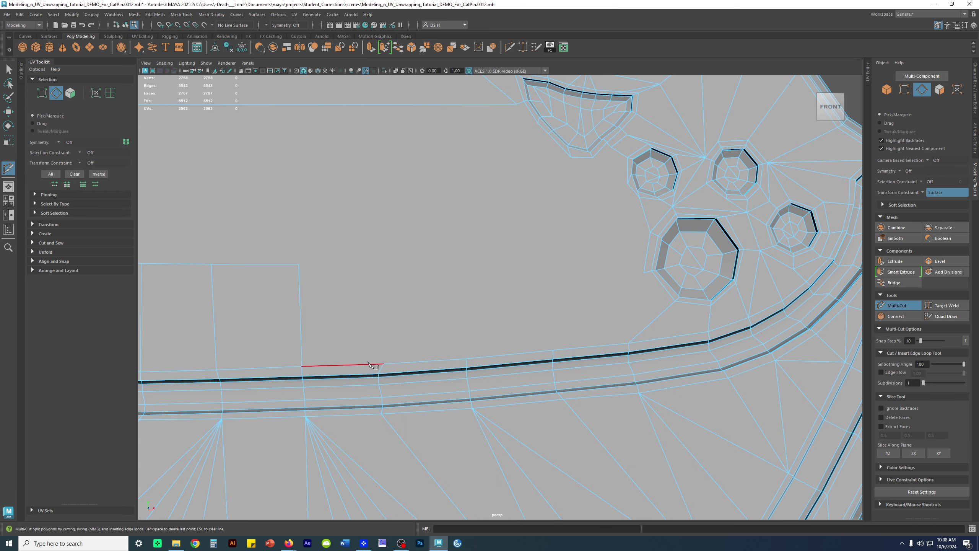
{"action": "left_click", "coordinate": [383, 364]}
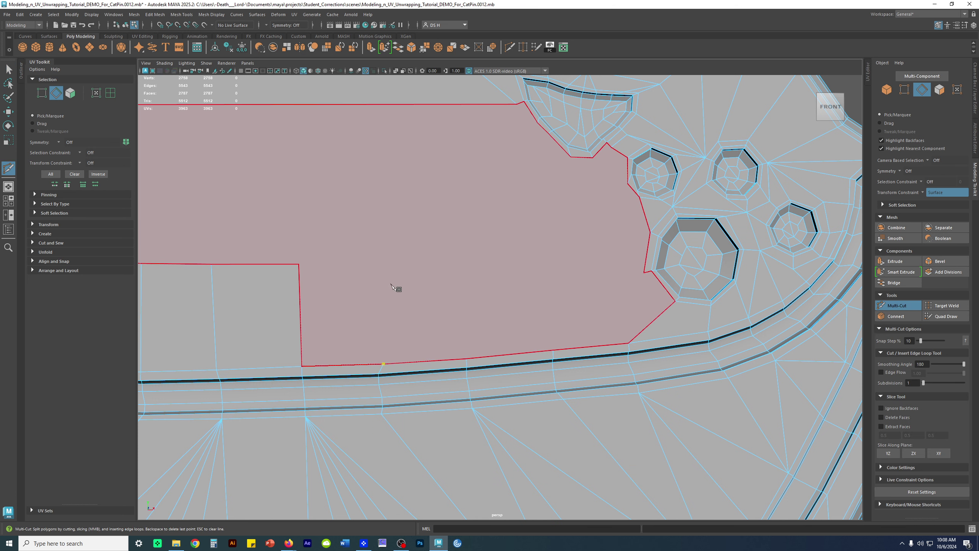
{"action": "left_click", "coordinate": [380, 263]}
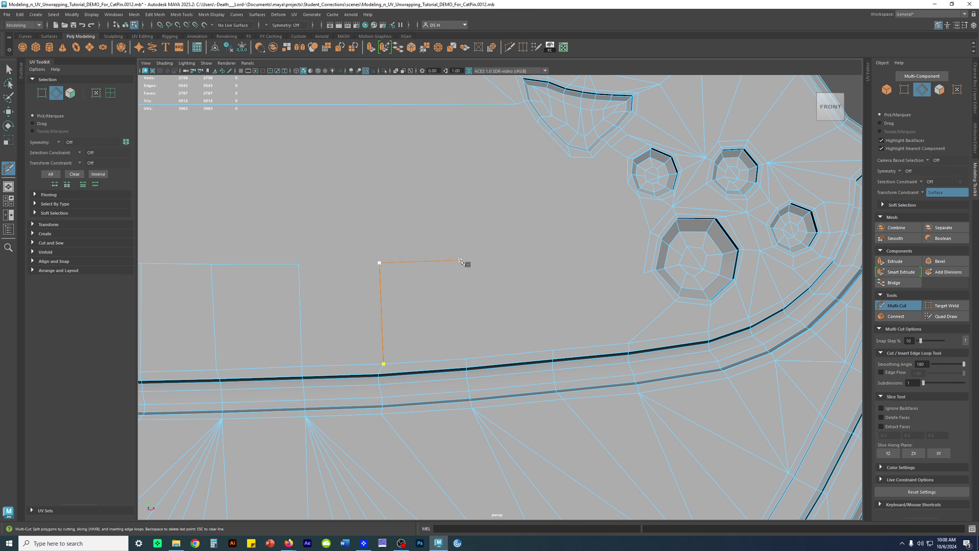
{"action": "left_click", "coordinate": [457, 355]}
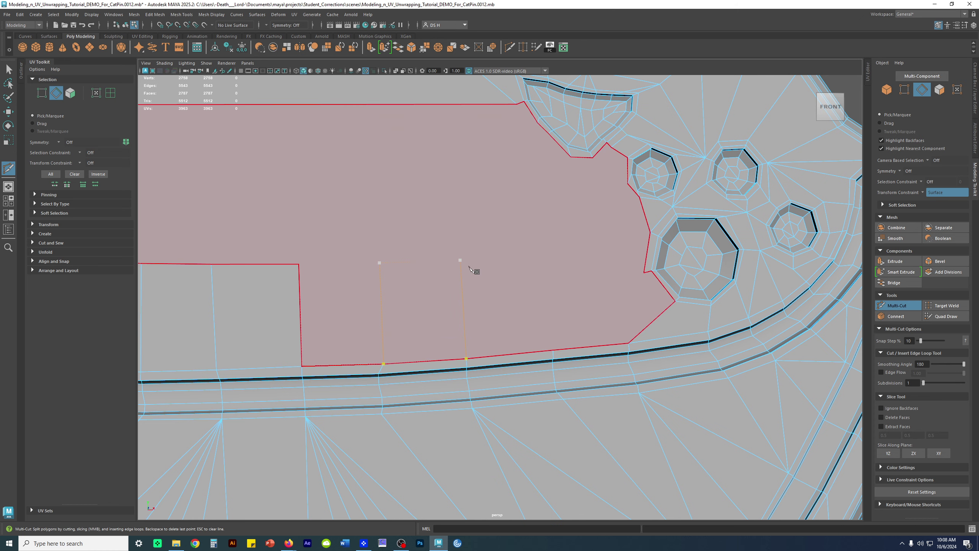
{"action": "key", "text": "Return"}
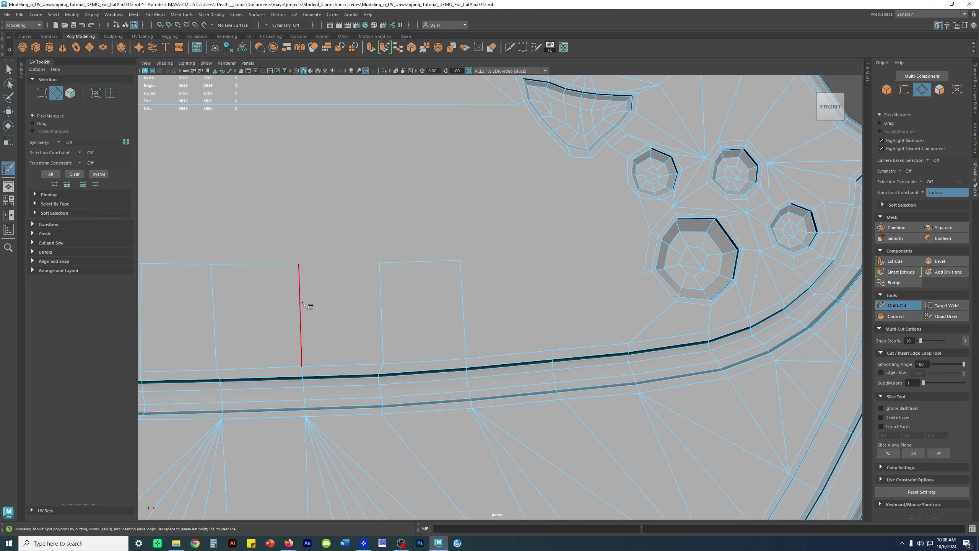
- Bridge the gap between the chest row and the separate quad, and cut one more quad beyond it above the curved band
{"action": "left_click", "coordinate": [379, 263]}
{"action": "key", "text": "w"}
{"action": "key", "text": "g"}
{"action": "left_click", "coordinate": [459, 261]}
{"action": "left_click", "coordinate": [544, 255]}
{"action": "left_click", "coordinate": [553, 350]}
{"action": "key", "text": "w"}
- Cut another quad at the end of the chest row, toward the right paw's large pad
{"action": "middle_click_drag", "start_coordinate": [574, 256], "coordinate": [542, 279], "text": "alt"}
{"action": "key", "text": "g"}
{"action": "left_click_drag", "start_coordinate": [512, 324], "coordinate": [498, 223]}
{"action": "left_click", "coordinate": [566, 275]}
{"action": "left_click_drag", "start_coordinate": [572, 369], "coordinate": [655, 372]}
{"action": "key", "text": "w"}
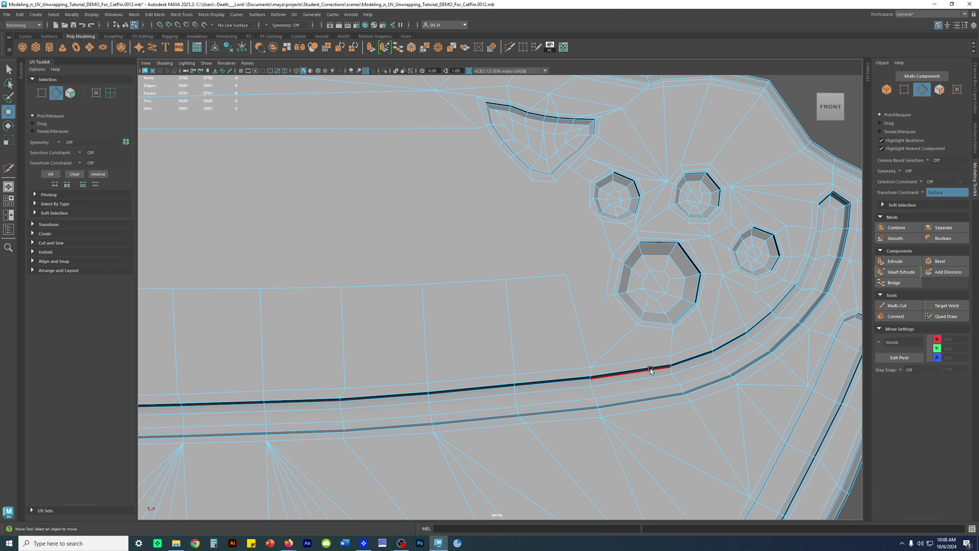
- Connect the chest row's last top vertex to the outer vertex beside the right paw's large pad, and lower the row's end vertex
{"action": "middle_click_drag", "start_coordinate": [565, 279], "coordinate": [716, 272], "text": "alt"}
{"action": "right_click_drag", "start_coordinate": [717, 273], "coordinate": [511, 303], "text": "alt"}
{"action": "scroll", "coordinate": [511, 305], "scroll_direction": "up", "scroll_amount": 1}
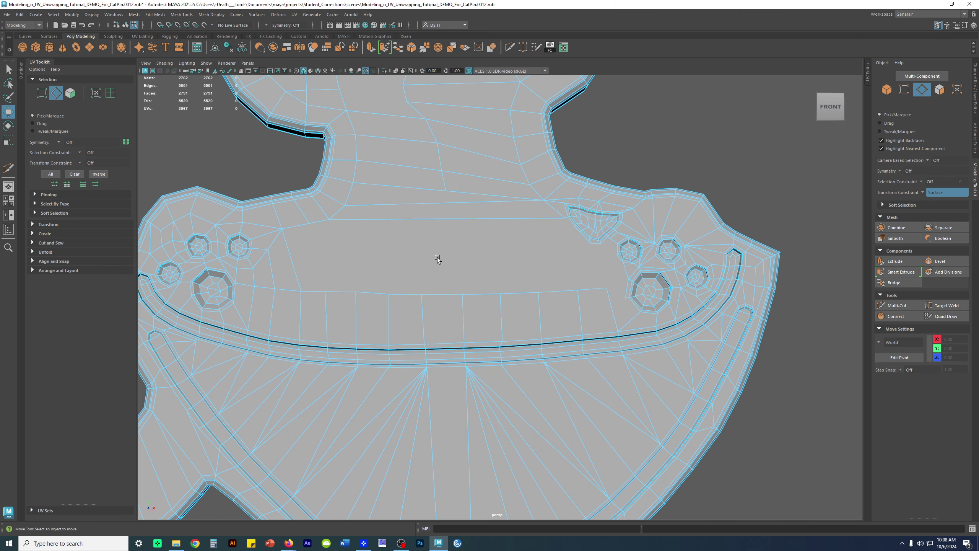
{"action": "middle_click_drag", "start_coordinate": [607, 287], "coordinate": [494, 281], "text": "alt"}
{"action": "right_click_drag", "start_coordinate": [494, 281], "coordinate": [655, 281], "text": "alt"}
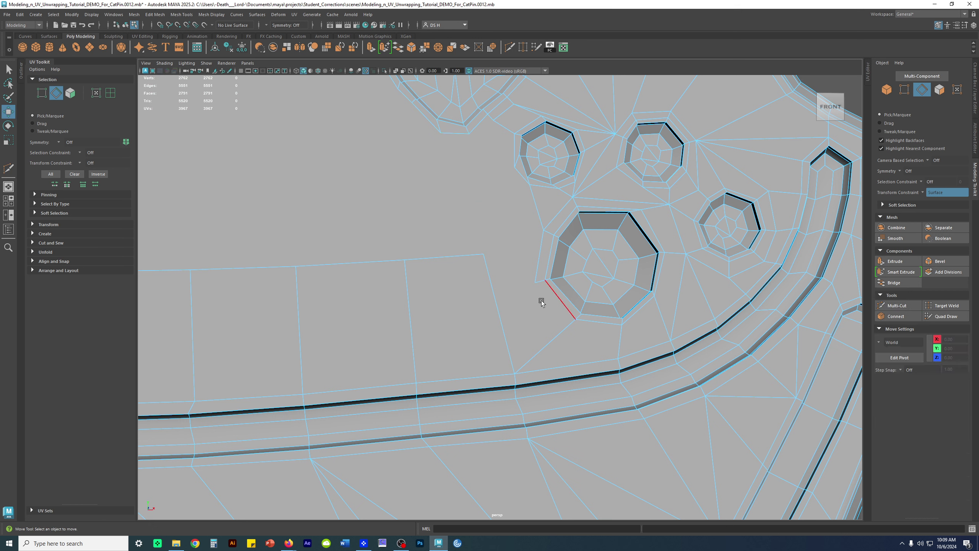
{"action": "key", "text": "ctrl+shift+x"}
{"action": "left_click", "coordinate": [534, 282]}
{"action": "left_click", "coordinate": [535, 283]}
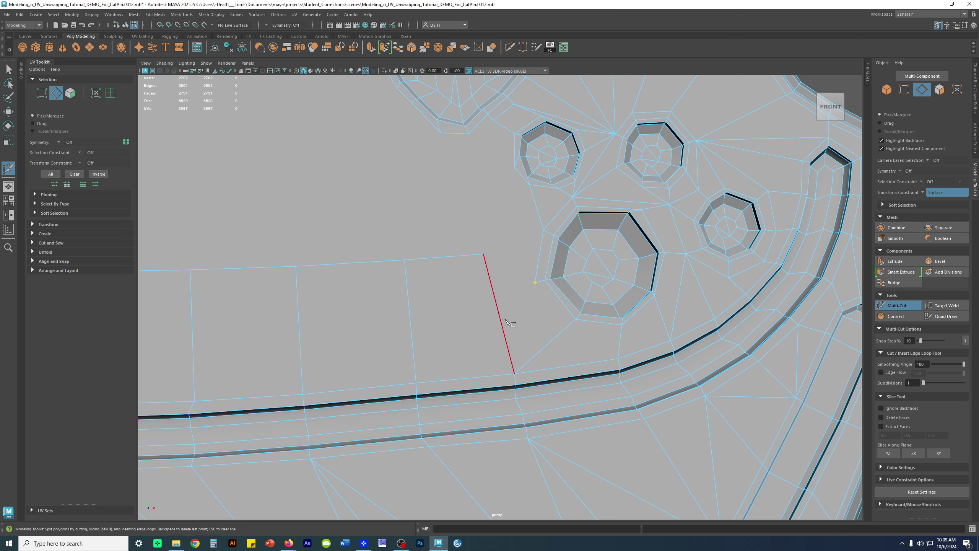
{"action": "left_click", "coordinate": [483, 254]}
{"action": "right_click_drag", "start_coordinate": [570, 274], "coordinate": [467, 267]}
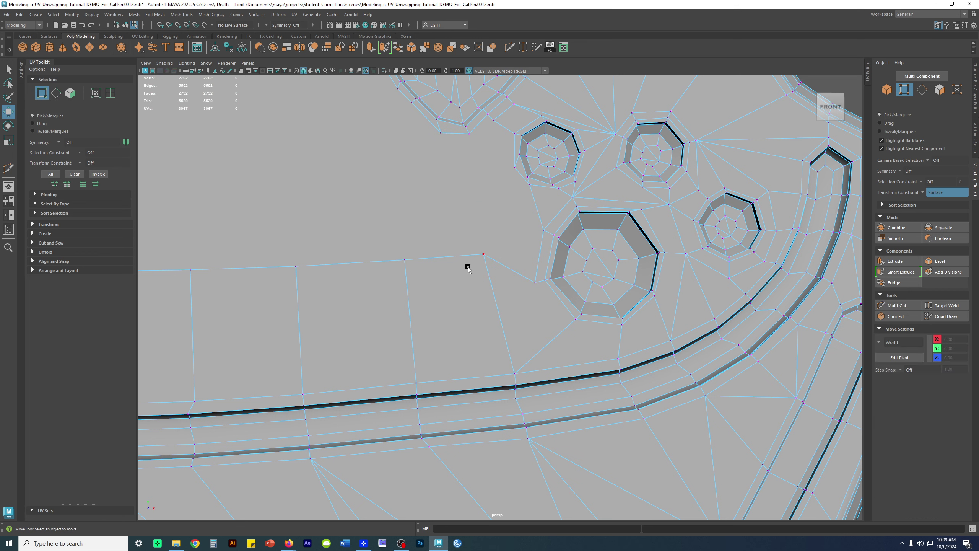
{"action": "left_click", "coordinate": [485, 255]}
{"action": "left_click_drag", "start_coordinate": [484, 255], "coordinate": [480, 296]}
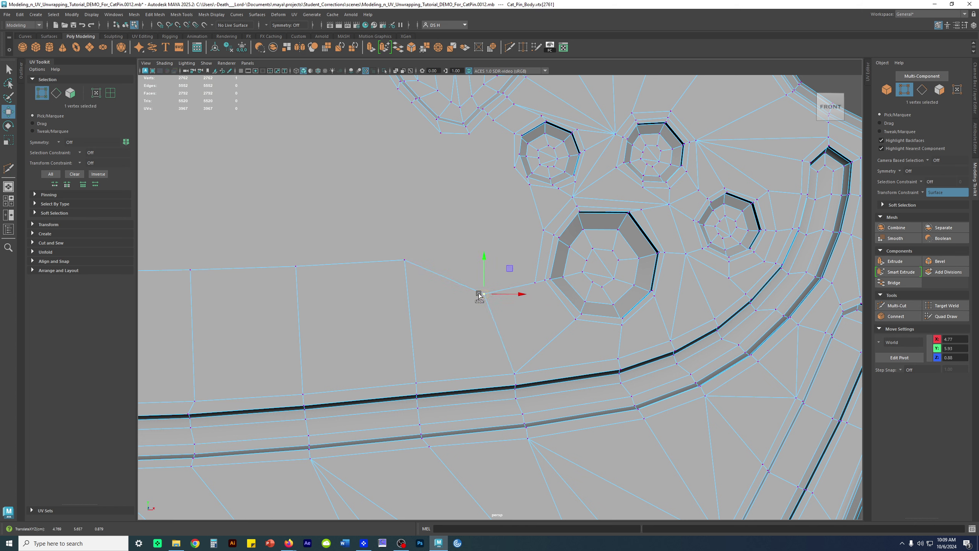
- Pull the outer vertices around the upper side of the right paw's large pad outward for more even spacing
{"action": "left_click", "coordinate": [543, 230]}
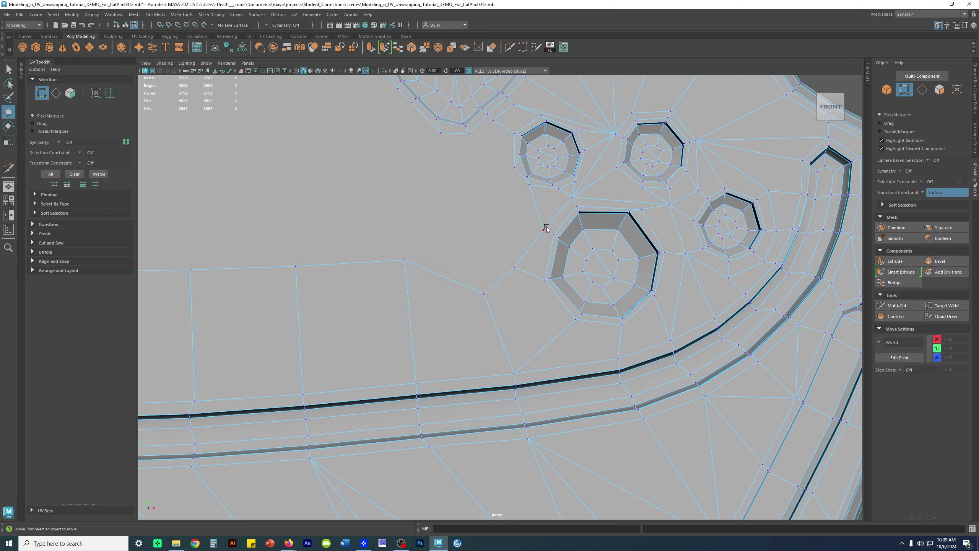
{"action": "left_click_drag", "start_coordinate": [542, 233], "coordinate": [530, 218]}
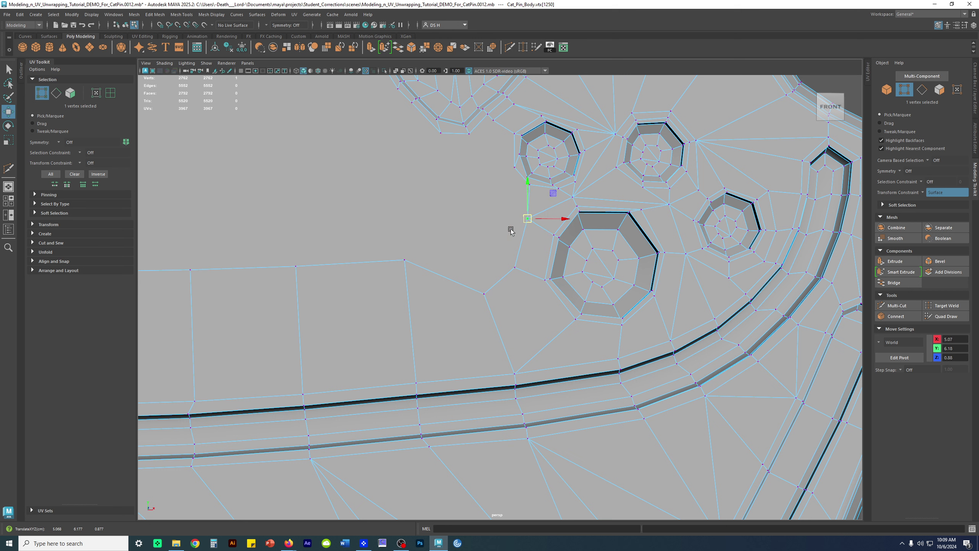
{"action": "left_click", "coordinate": [544, 280]}
{"action": "left_click", "coordinate": [550, 232]}
{"action": "left_click", "coordinate": [641, 210]}
{"action": "left_click_drag", "start_coordinate": [645, 209], "coordinate": [638, 204]}
- Cut an edge from the large pad's upper outer vertex to the lower outer vertex of the small pad above it
{"action": "middle_click_drag", "start_coordinate": [621, 167], "coordinate": [567, 223], "text": "alt"}
{"action": "right_click_drag", "start_coordinate": [566, 223], "coordinate": [621, 186], "text": "alt"}
{"action": "left_click", "coordinate": [668, 226]}
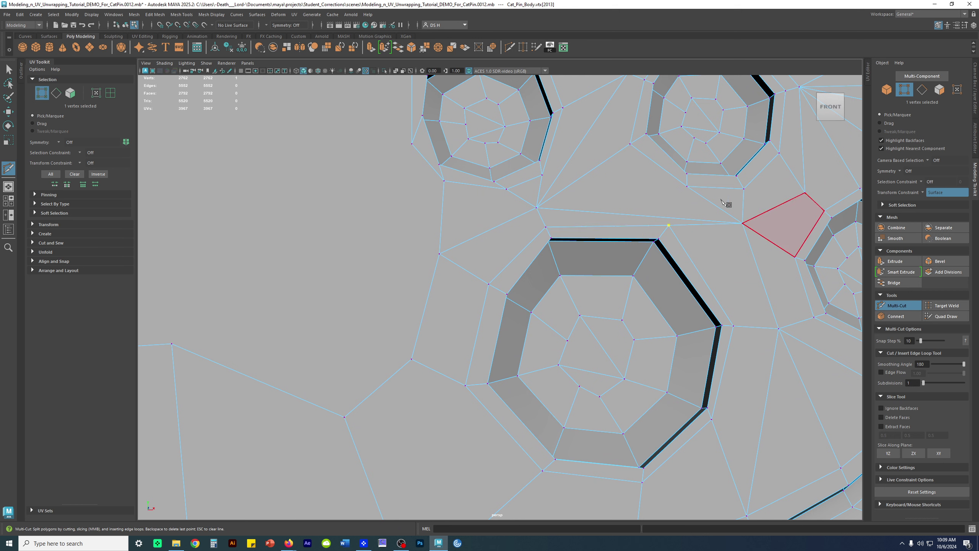
{"action": "left_click", "coordinate": [687, 185]}
{"action": "key", "text": "w"}
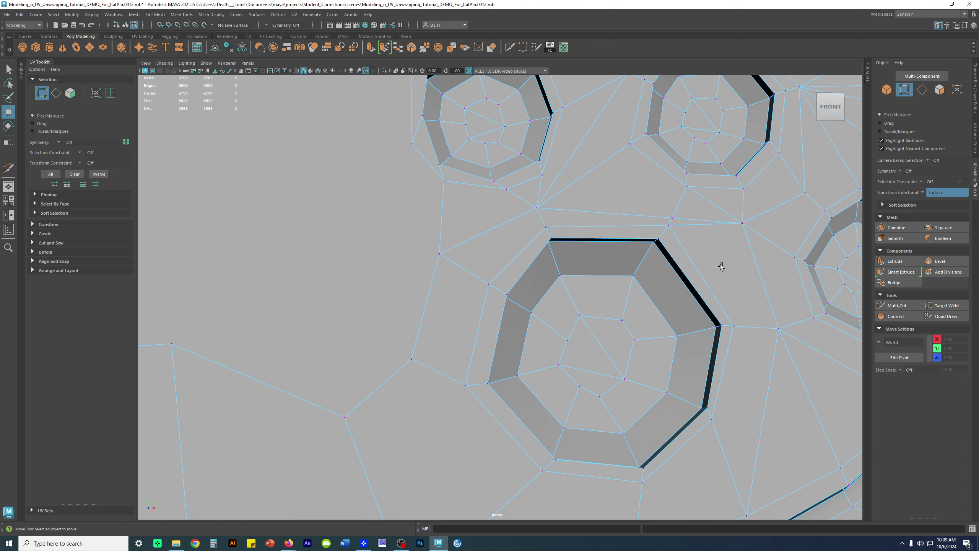
- Delete the two redundant edges running just above the right paw's large pad
{"action": "right_click_drag", "start_coordinate": [715, 247], "coordinate": [696, 146]}
{"action": "left_click", "coordinate": [690, 220]}
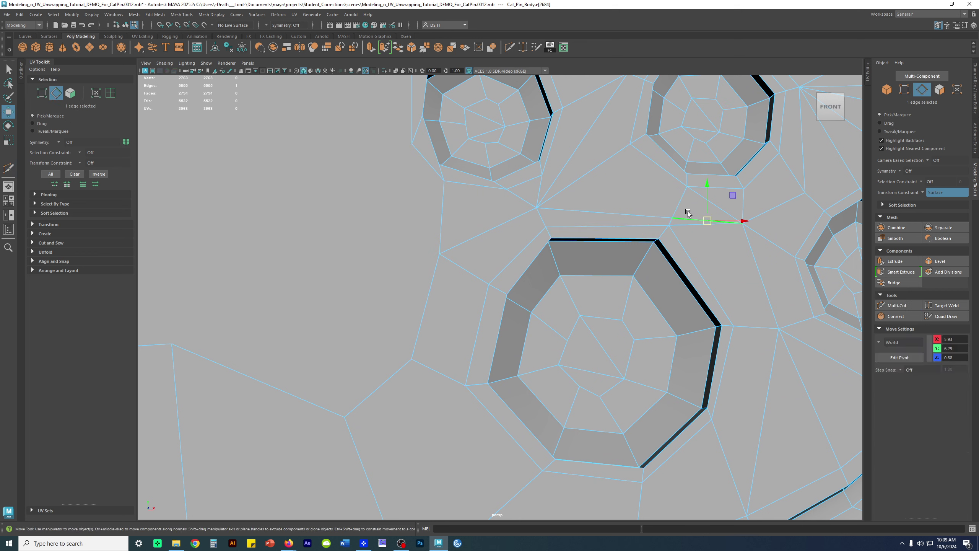
{"action": "left_click", "coordinate": [629, 214], "text": "shift"}
{"action": "key", "text": "f"}
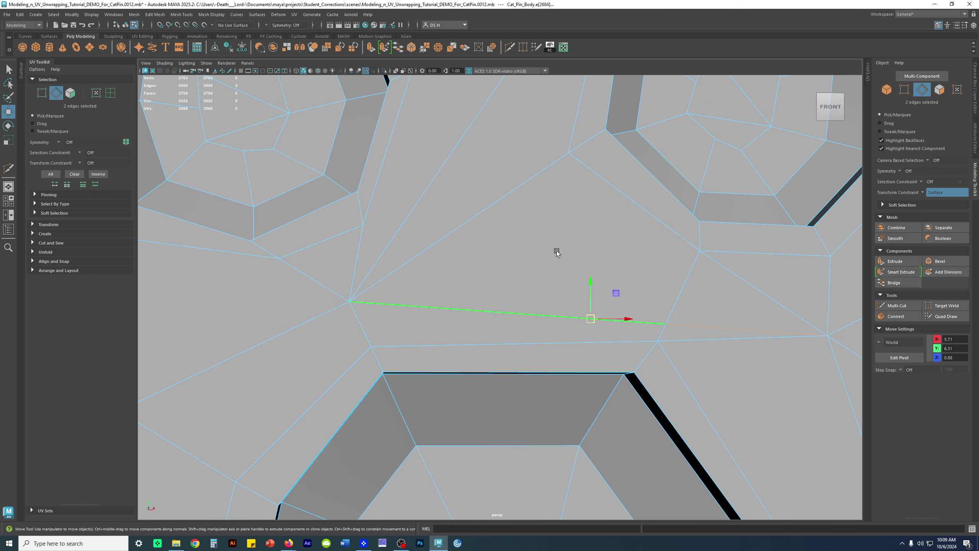
{"action": "right_click_drag", "start_coordinate": [552, 246], "coordinate": [502, 255], "text": "shift"}
{"action": "key", "text": "F9"}
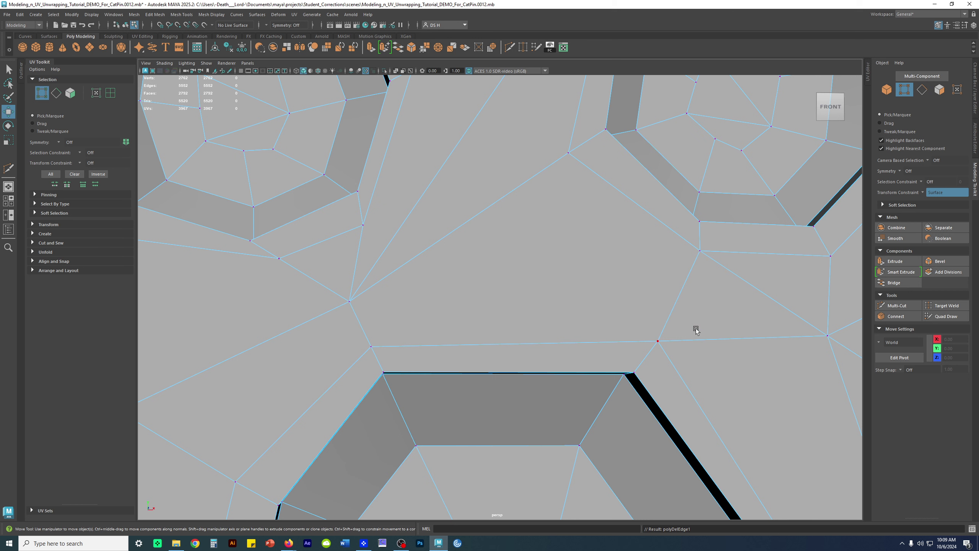
{"action": "right_click_drag", "start_coordinate": [567, 261], "coordinate": [578, 235]}
{"action": "left_click", "coordinate": [608, 183]}
{"action": "right_click_drag", "start_coordinate": [497, 207], "coordinate": [468, 219], "text": "shift"}
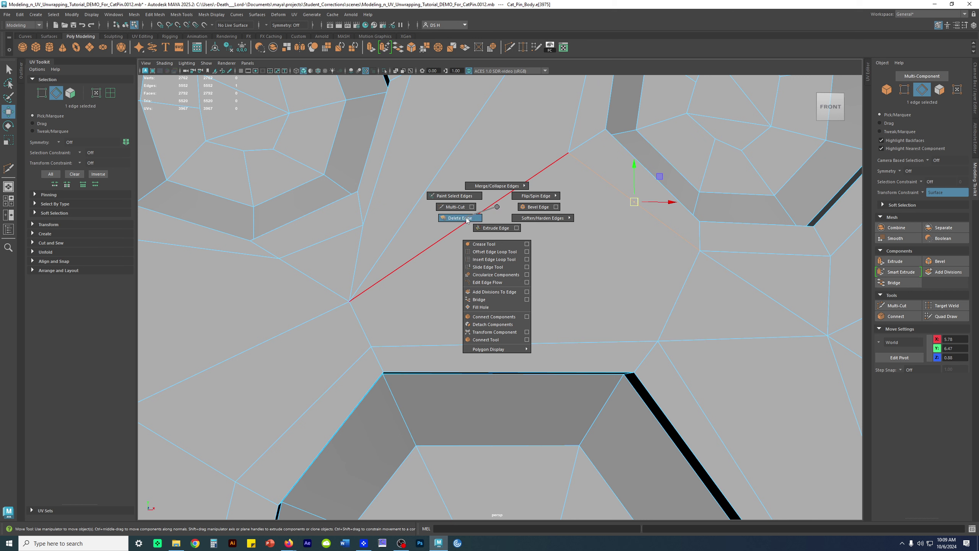
{"action": "right_click_drag", "start_coordinate": [487, 212], "coordinate": [497, 208], "text": "shift"}
- Preview the smoothed body around the right paw, triangular recess and chest, and restore the unsmoothed display
{"action": "right_click_drag", "start_coordinate": [674, 236], "coordinate": [511, 293], "text": "alt"}
{"action": "middle_click_drag", "start_coordinate": [515, 322], "coordinate": [461, 151], "text": "alt"}
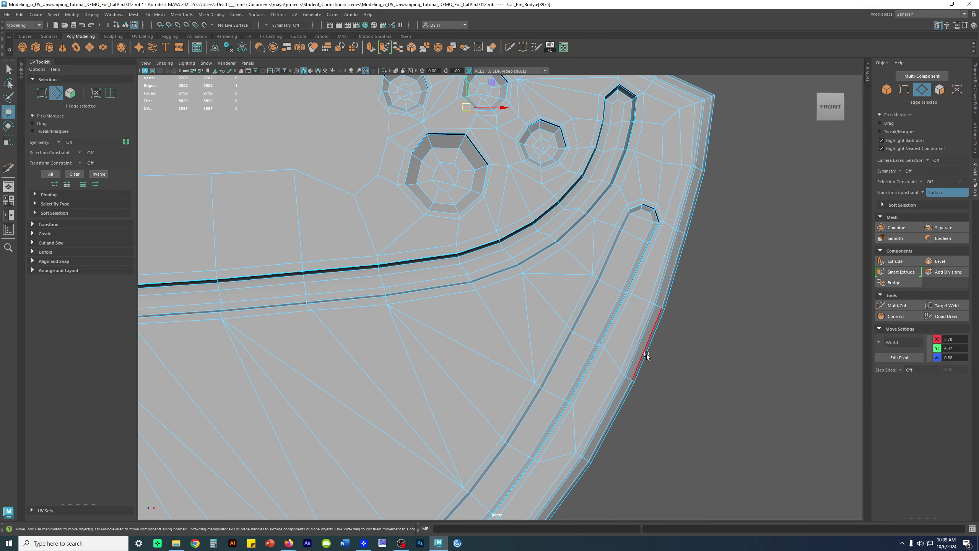
{"action": "middle_click_drag", "start_coordinate": [531, 156], "coordinate": [587, 347], "text": "alt"}
{"action": "middle_click_drag", "start_coordinate": [436, 224], "coordinate": [481, 245], "text": "alt"}
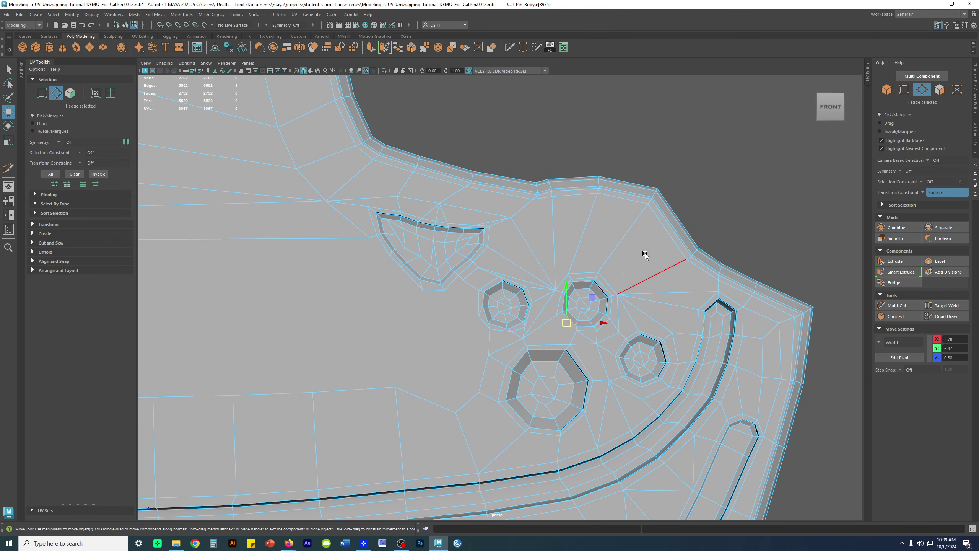
{"action": "right_click_drag", "start_coordinate": [645, 255], "coordinate": [684, 193]}
{"action": "left_click", "coordinate": [684, 192]}
{"action": "middle_click_drag", "start_coordinate": [587, 317], "coordinate": [617, 247], "text": "alt"}
{"action": "left_click", "coordinate": [616, 247]}
{"action": "scroll", "coordinate": [555, 198], "scroll_direction": "down", "scroll_amount": 2}
{"action": "scroll", "coordinate": [595, 265], "scroll_direction": "up", "scroll_amount": 2}
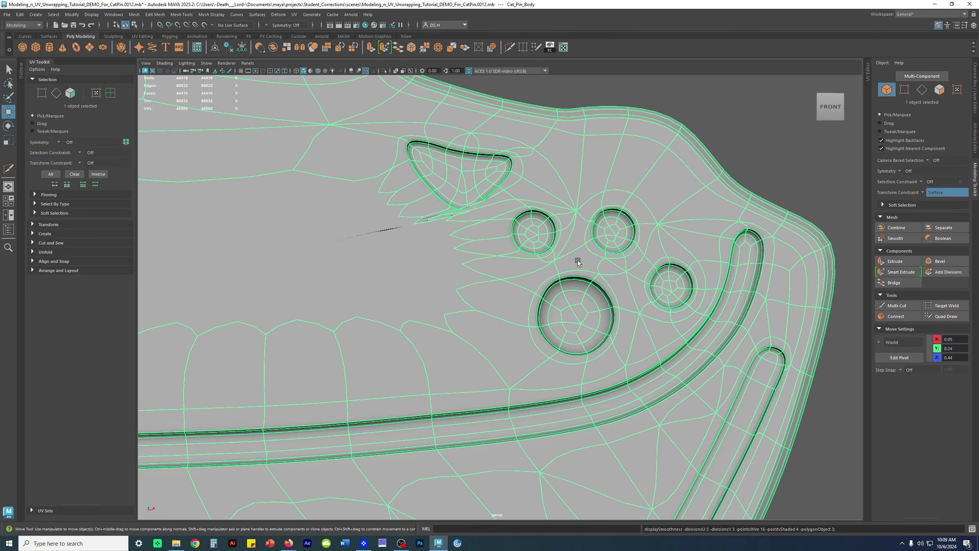
{"action": "scroll", "coordinate": [509, 249], "scroll_direction": "down", "scroll_amount": 2}
{"action": "scroll", "coordinate": [578, 242], "scroll_direction": "up", "scroll_amount": 3}
{"action": "scroll", "coordinate": [386, 270], "scroll_direction": "down", "scroll_amount": 2}
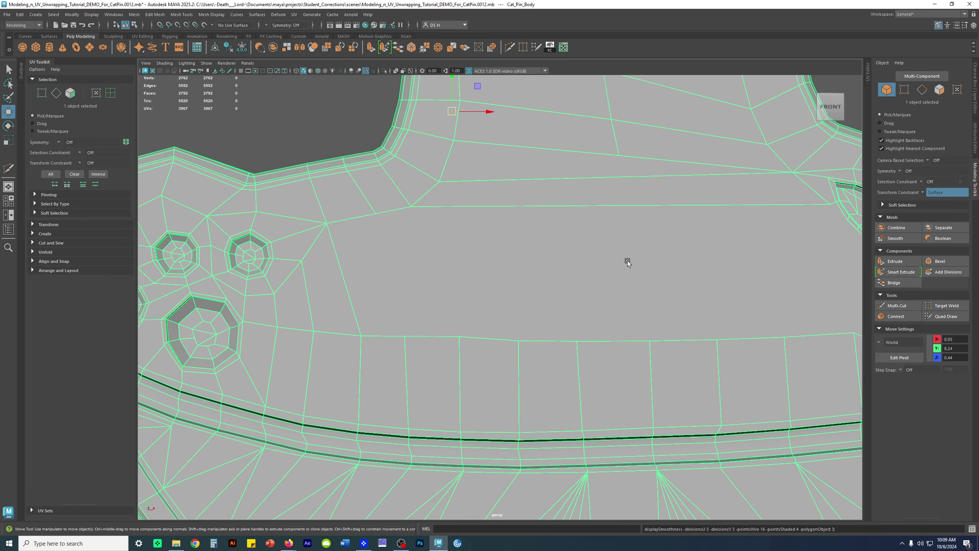
{"action": "key", "text": "3"}
{"action": "scroll", "coordinate": [466, 244], "scroll_direction": "up", "scroll_amount": 2}
{"action": "key", "text": "1"}
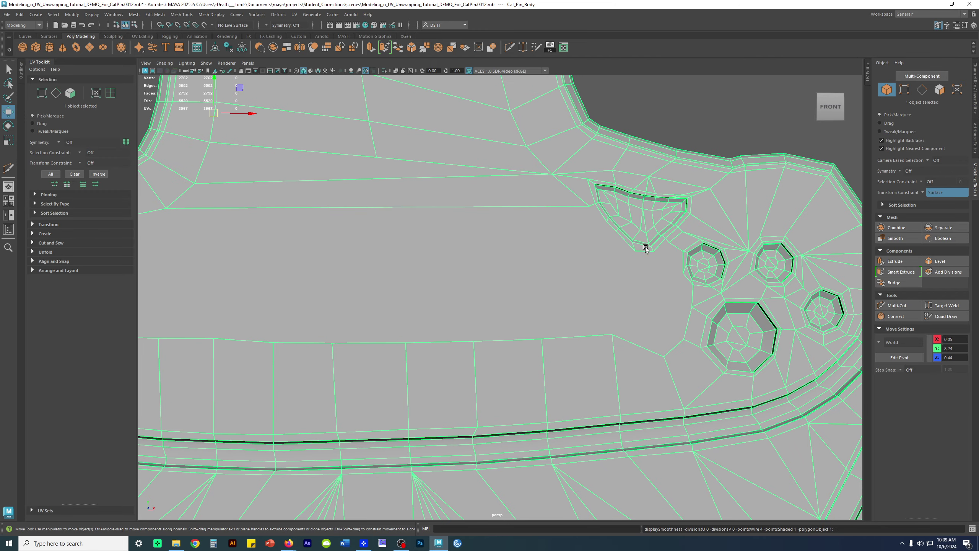
{"action": "scroll", "coordinate": [649, 251], "scroll_direction": "up", "scroll_amount": 3}
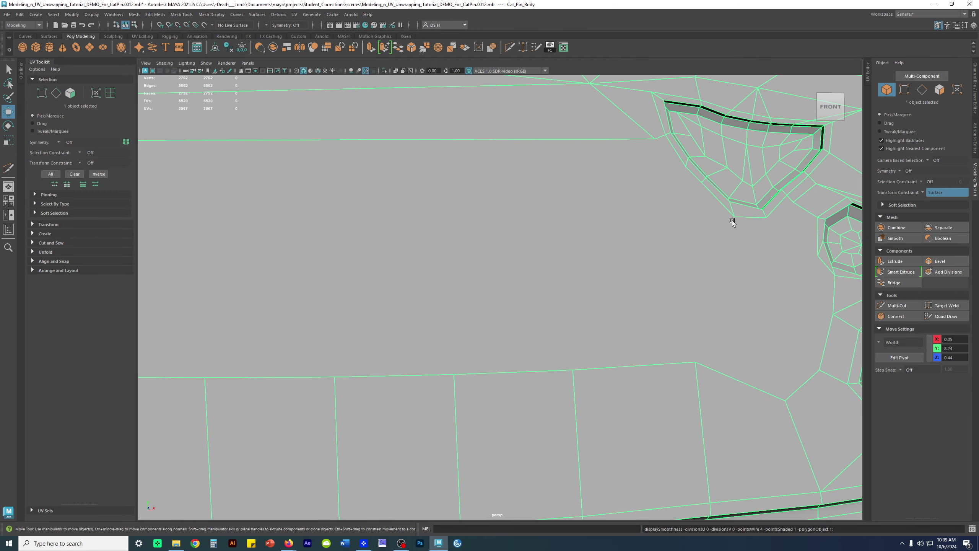
- Cut an edge from the chest row's top corner vertex to the nearest outer vertex at the triangular recess's lower tip
{"action": "middle_click_drag", "start_coordinate": [747, 218], "coordinate": [546, 229], "text": "alt"}
{"action": "right_click_drag", "start_coordinate": [553, 223], "coordinate": [285, 217], "text": "shift"}
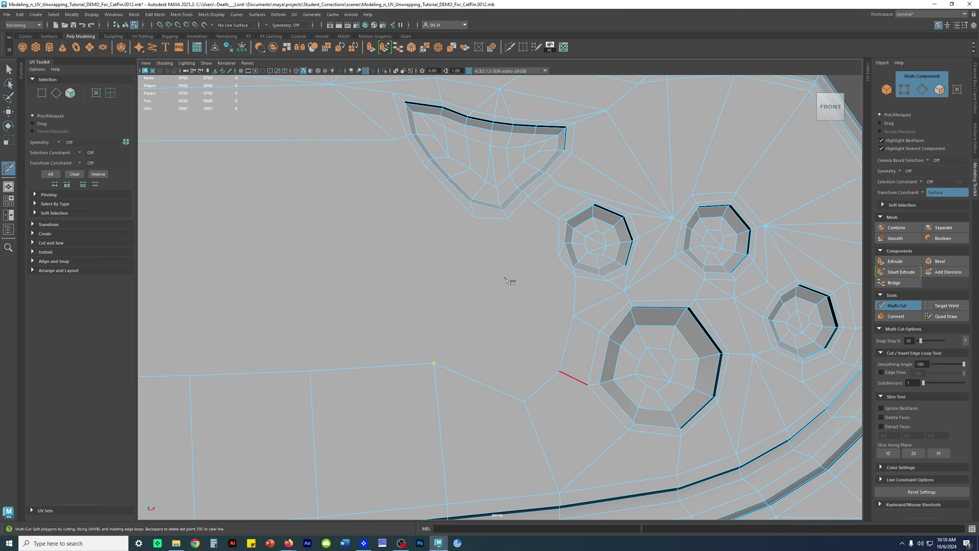
{"action": "key", "text": "w"}
- Move the outer vertices along the triangular recess's lower side outward to even out its border
{"action": "right_click_drag", "start_coordinate": [540, 241], "coordinate": [300, 235]}
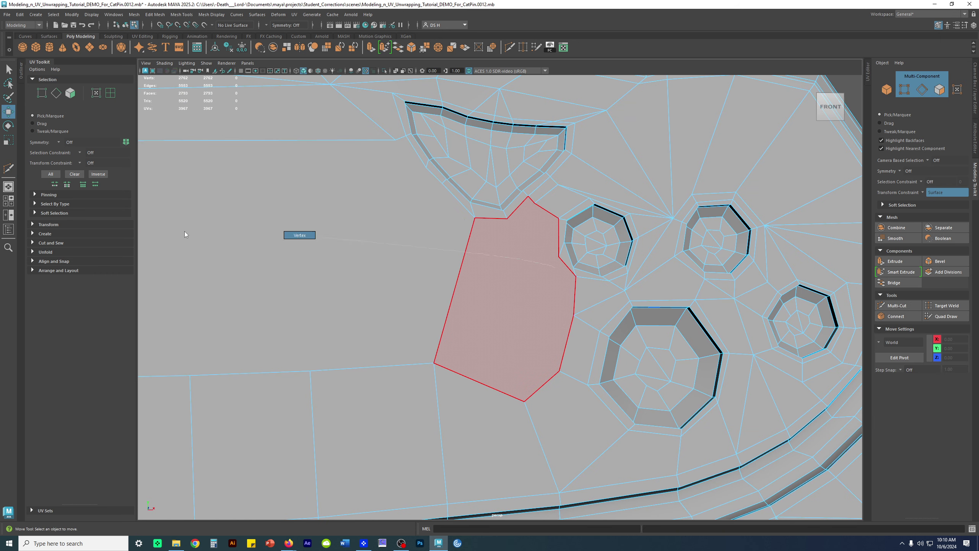
{"action": "left_click", "coordinate": [475, 217]}
{"action": "left_click_drag", "start_coordinate": [475, 219], "coordinate": [459, 215]}
{"action": "middle_click_drag", "start_coordinate": [465, 170], "coordinate": [492, 272], "text": "alt"}
{"action": "scroll", "coordinate": [492, 272], "scroll_direction": "up", "scroll_amount": 5}
{"action": "left_click_drag", "start_coordinate": [484, 350], "coordinate": [485, 339]}
{"action": "left_click", "coordinate": [395, 239]}
{"action": "left_click_drag", "start_coordinate": [394, 239], "coordinate": [386, 231]}
{"action": "left_click", "coordinate": [430, 274]}
{"action": "left_click_drag", "start_coordinate": [430, 274], "coordinate": [428, 278]}
- Connect the chest row's end vertex to the second outer vertex at the triangular recess's lower tip
{"action": "scroll", "coordinate": [494, 364], "scroll_direction": "down", "scroll_amount": 5}
{"action": "middle_click_drag", "start_coordinate": [494, 365], "coordinate": [481, 248], "text": "alt"}
{"action": "right_click_drag", "start_coordinate": [486, 251], "coordinate": [540, 266], "text": "shift"}
{"action": "left_click", "coordinate": [584, 297]}
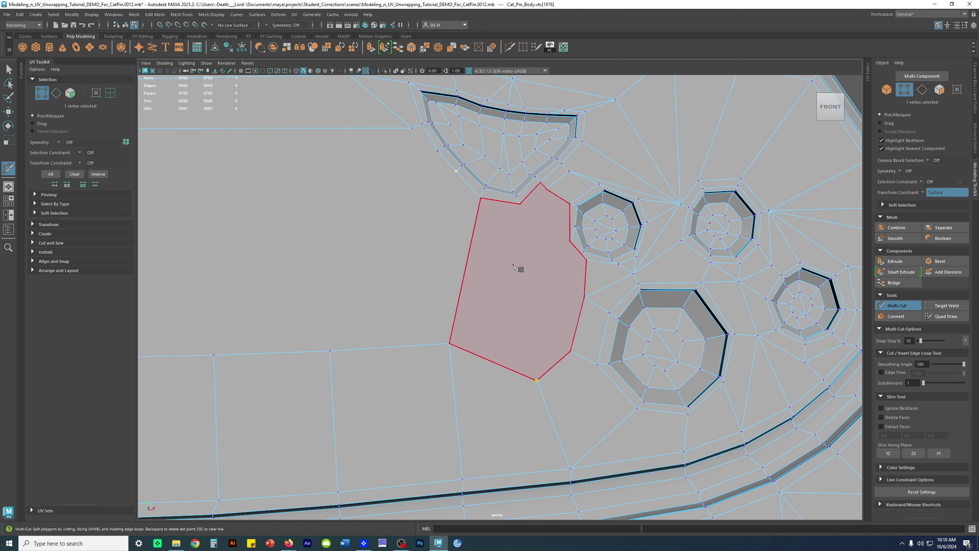
{"action": "key", "text": "w"}
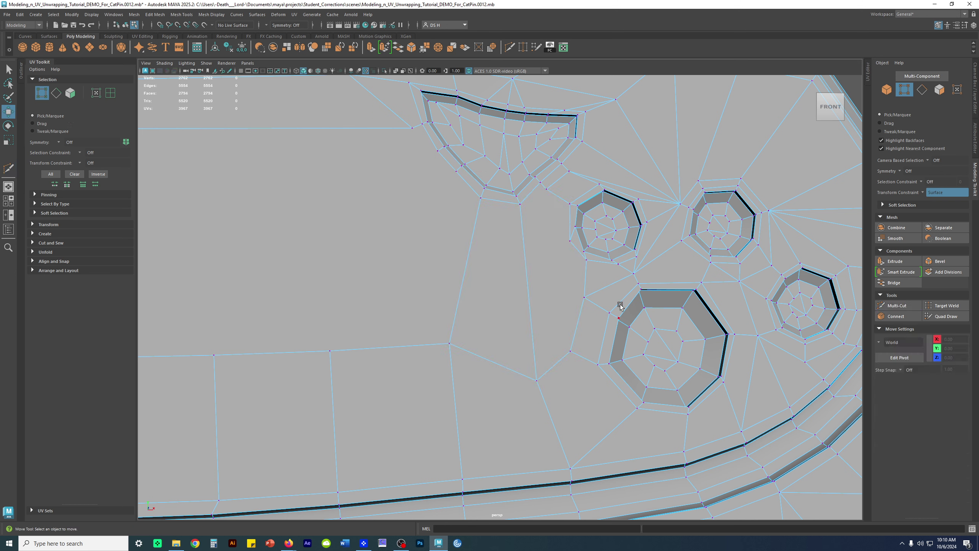
- Adjust the vertices between the chest row's end and the right paw's large pad for more even spacing
{"action": "left_click", "coordinate": [537, 380]}
{"action": "left_click_drag", "start_coordinate": [537, 381], "coordinate": [571, 348]}
{"action": "left_click", "coordinate": [570, 352]}
{"action": "left_click", "coordinate": [584, 298]}
{"action": "left_click_drag", "start_coordinate": [585, 297], "coordinate": [591, 295]}
{"action": "left_click", "coordinate": [521, 287]}
- Cut an edge with an extra midpoint vertex between the right paw's two upper pads, and pull that vertex up between them
{"action": "scroll", "coordinate": [621, 256], "scroll_direction": "up", "scroll_amount": 1}
{"action": "scroll", "coordinate": [621, 256], "scroll_direction": "up", "scroll_amount": 3}
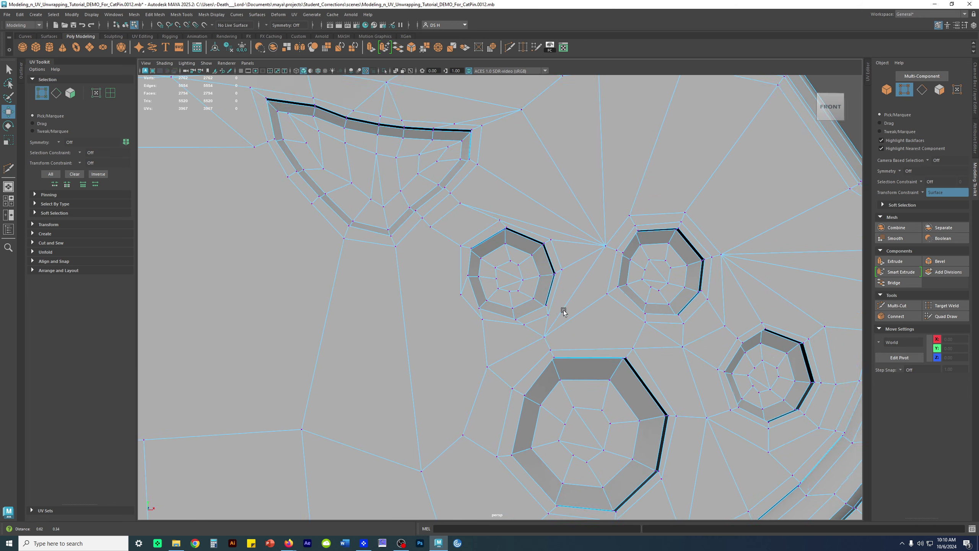
{"action": "right_click_drag", "start_coordinate": [626, 278], "coordinate": [371, 286], "text": "shift"}
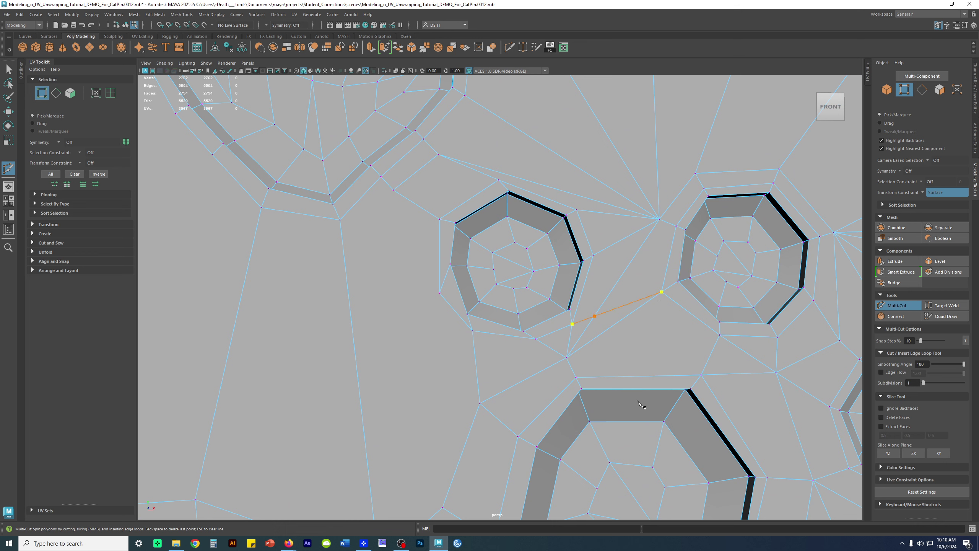
{"action": "key", "text": "w"}
{"action": "key", "text": "F10"}
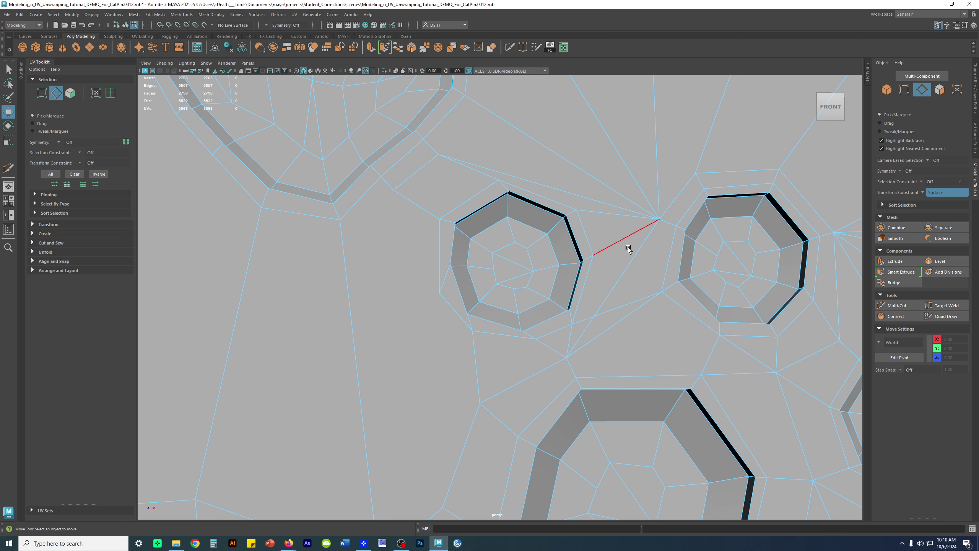
{"action": "key", "text": "F9"}
{"action": "left_click", "coordinate": [594, 316]}
{"action": "left_click_drag", "start_coordinate": [601, 317], "coordinate": [623, 298]}
{"action": "middle_click_drag", "start_coordinate": [616, 313], "coordinate": [635, 279]}
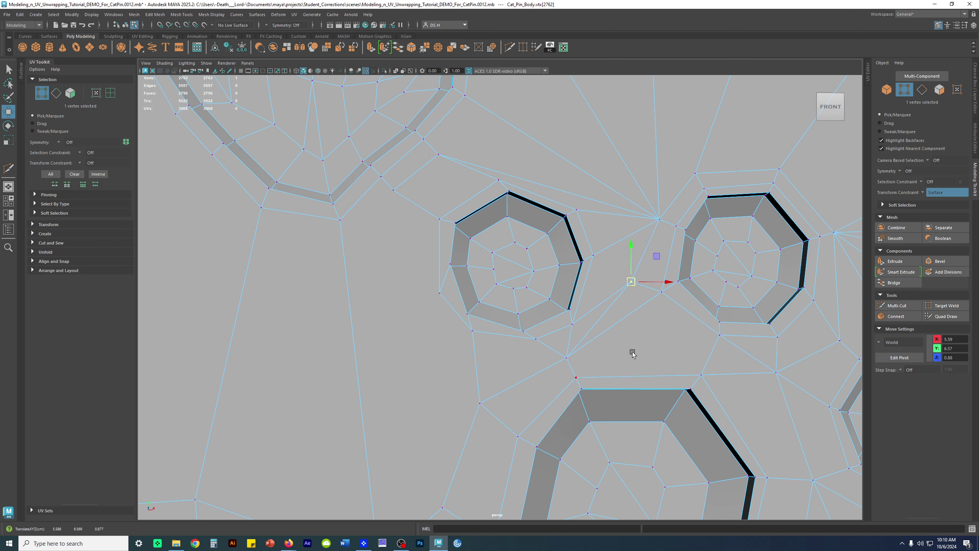
- Delete the long diagonal edge between the two upper pads, above the right paw's large pad
{"action": "key", "text": "F10"}
{"action": "left_click", "coordinate": [613, 300]}
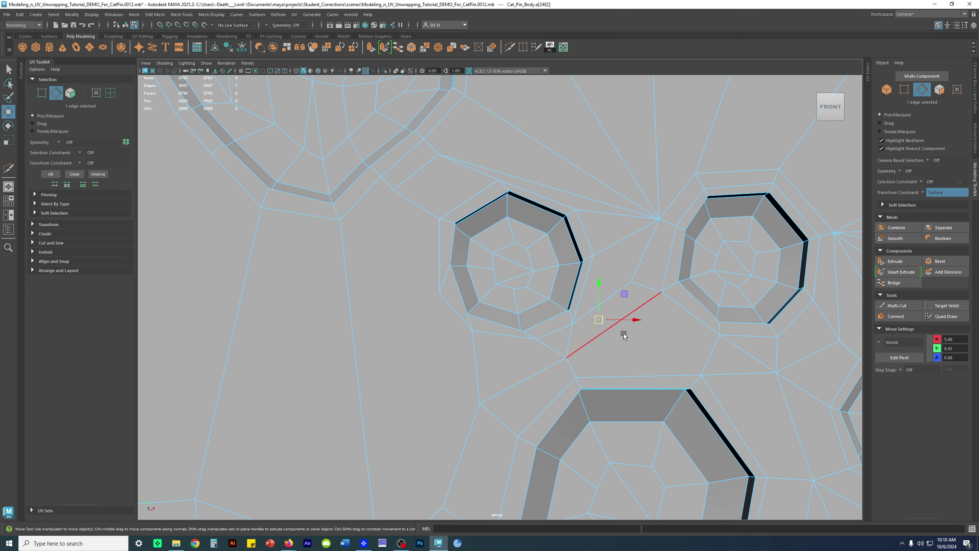
{"action": "key", "text": "Delete"}
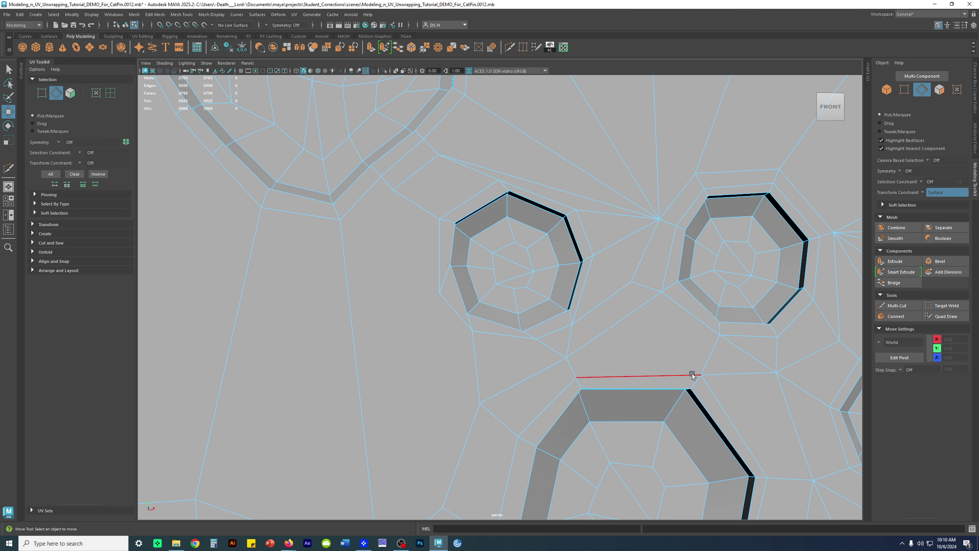
- Adjust the outer vertices along the lower sides of the right paw's two upper pads to even out their spacing
{"action": "key", "text": "F9"}
{"action": "left_click", "coordinate": [578, 321]}
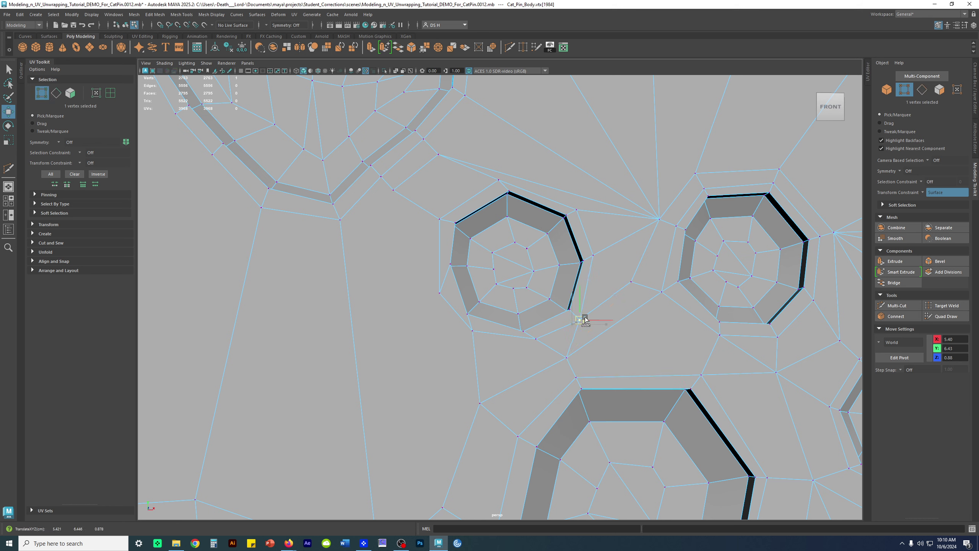
{"action": "left_click", "coordinate": [535, 339]}
{"action": "left_click_drag", "start_coordinate": [535, 338], "coordinate": [524, 344]}
{"action": "middle_click_drag", "start_coordinate": [773, 393], "coordinate": [673, 342], "text": "alt"}
{"action": "right_click_drag", "start_coordinate": [673, 342], "coordinate": [578, 321], "text": "alt"}
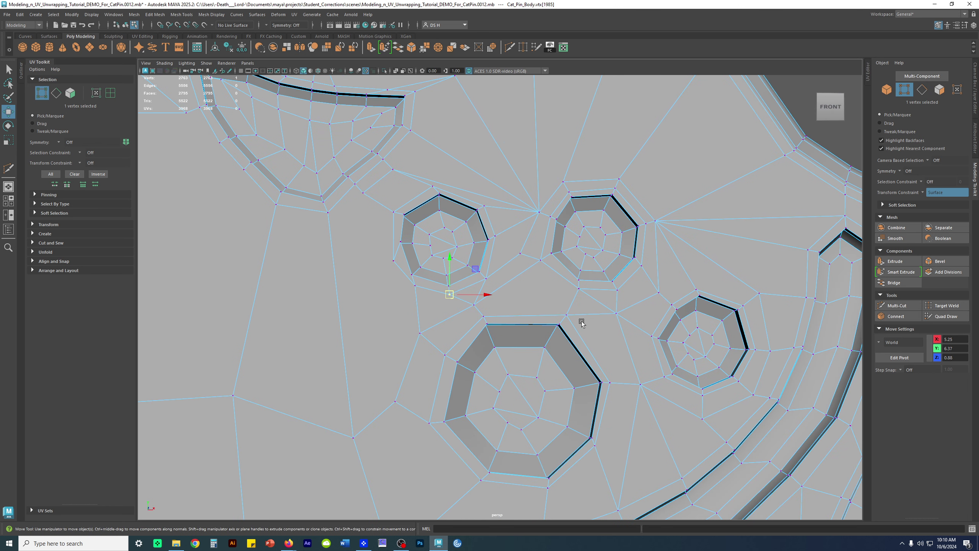
{"action": "middle_click_drag", "start_coordinate": [576, 307], "coordinate": [571, 320], "text": "alt"}
{"action": "left_click", "coordinate": [574, 304]}
{"action": "left_click_drag", "start_coordinate": [575, 307], "coordinate": [570, 304]}
- Spread the surrounding vertices outward from the right paw's second upper pad, including the hub vertices on either side
{"action": "left_click", "coordinate": [651, 234]}
{"action": "left_click_drag", "start_coordinate": [651, 234], "coordinate": [673, 228]}
{"action": "left_click", "coordinate": [615, 194]}
{"action": "left_click_drag", "start_coordinate": [616, 194], "coordinate": [620, 172]}
{"action": "left_click", "coordinate": [560, 195]}
{"action": "left_click_drag", "start_coordinate": [560, 196], "coordinate": [553, 178]}
{"action": "left_click", "coordinate": [535, 225]}
{"action": "left_click_drag", "start_coordinate": [535, 225], "coordinate": [516, 220]}
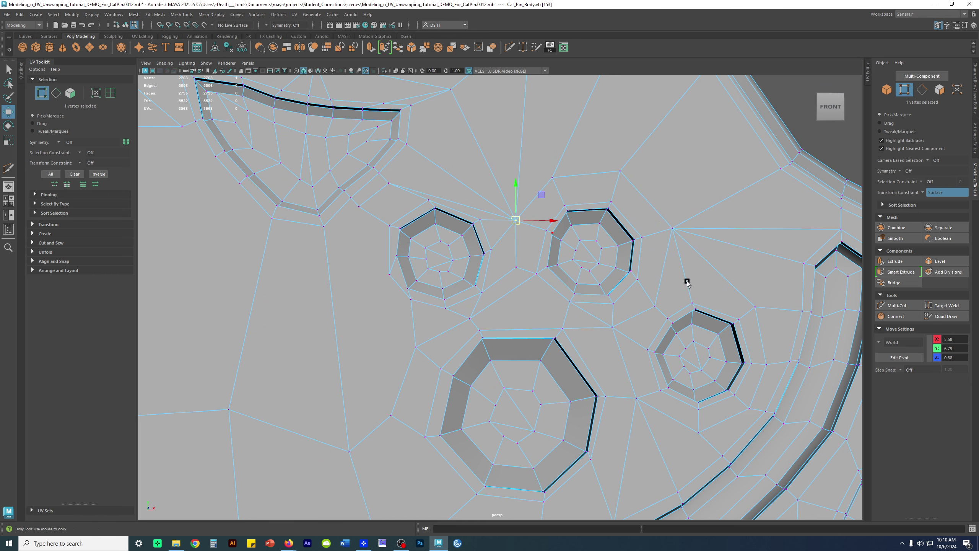
{"action": "scroll", "coordinate": [688, 281], "scroll_direction": "down", "scroll_amount": 1}
{"action": "left_click", "coordinate": [629, 280]}
{"action": "left_click_drag", "start_coordinate": [628, 280], "coordinate": [631, 275]}
- Preview the body smoothed around the right paw pads, and return it to the unsmoothed display
{"action": "key", "text": "3"}
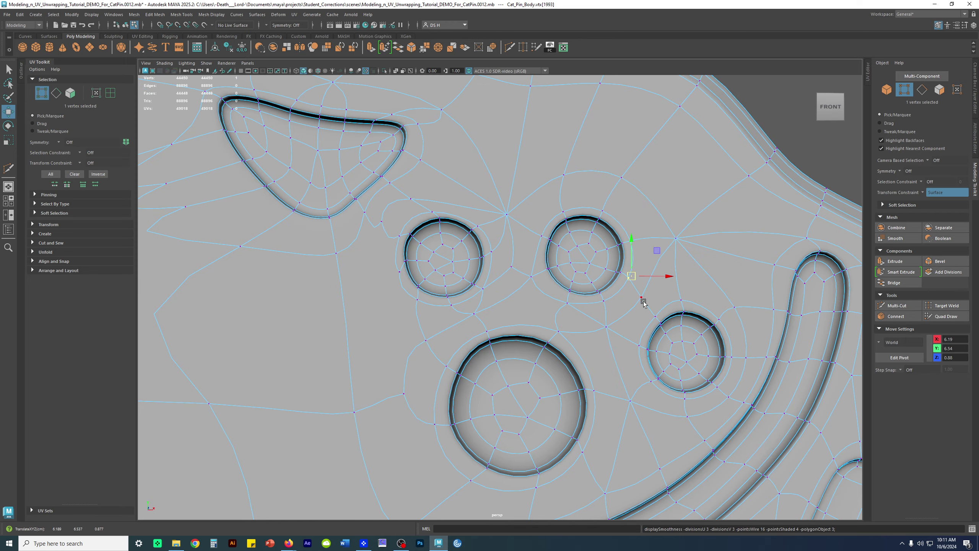
{"action": "right_click_drag", "start_coordinate": [643, 302], "coordinate": [560, 293], "text": "alt"}
{"action": "key", "text": "F8"}
{"action": "left_click", "coordinate": [713, 224]}
{"action": "left_click", "coordinate": [631, 300]}
{"action": "key", "text": "1"}
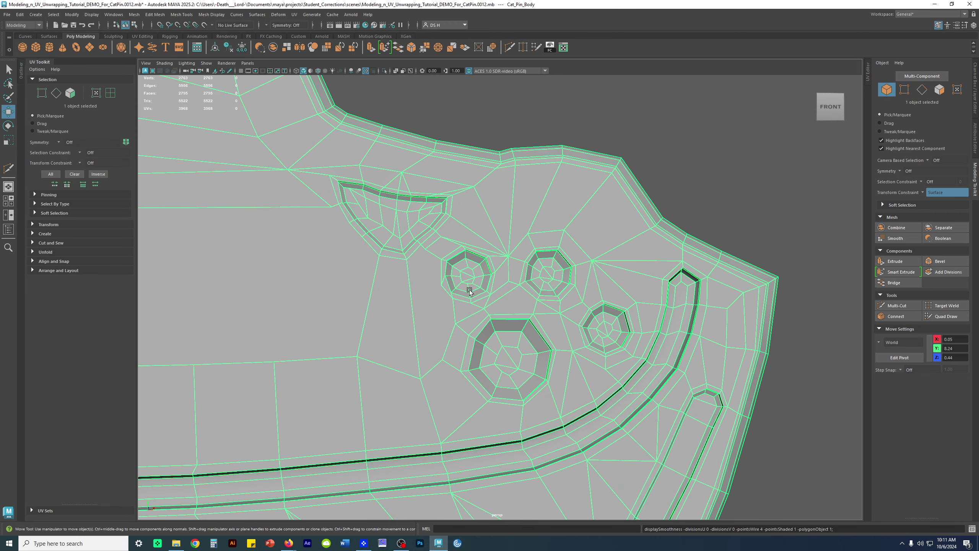
- Cut new edges from the right paw's second upper pad into the area above the large pad, and delete the diagonal edge beside them
{"action": "scroll", "coordinate": [706, 353], "scroll_direction": "up", "scroll_amount": 5}
{"action": "right_click", "coordinate": [561, 277], "text": "shift"}
{"action": "right_click_drag", "start_coordinate": [561, 277], "coordinate": [519, 275], "text": "shift"}
{"action": "left_click", "coordinate": [610, 305]}
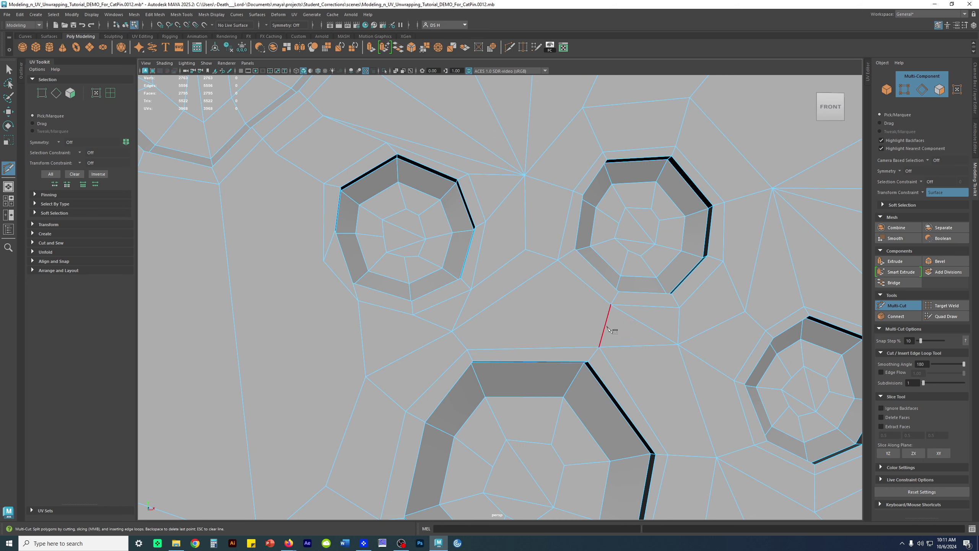
{"action": "left_click", "coordinate": [528, 279]}
{"action": "key", "text": "w"}
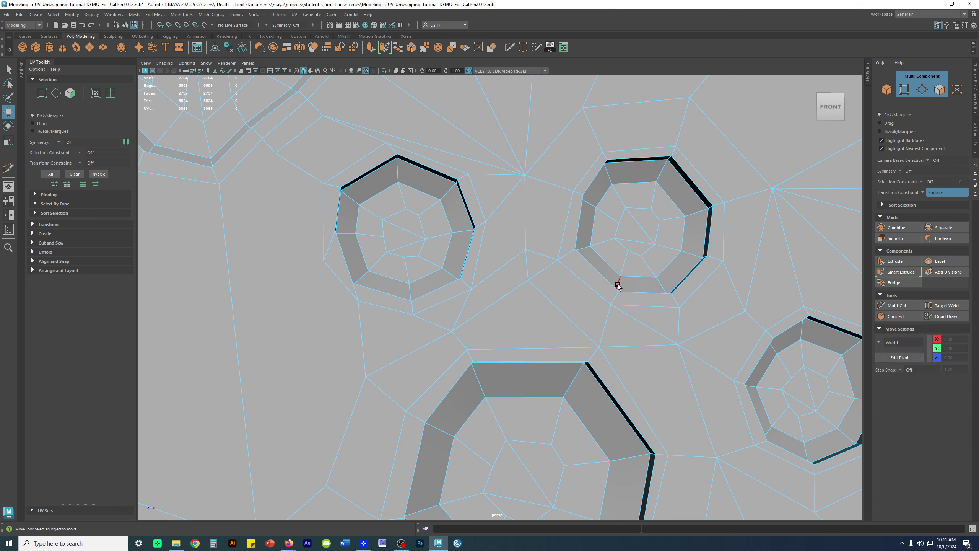
{"action": "left_click", "coordinate": [629, 316]}
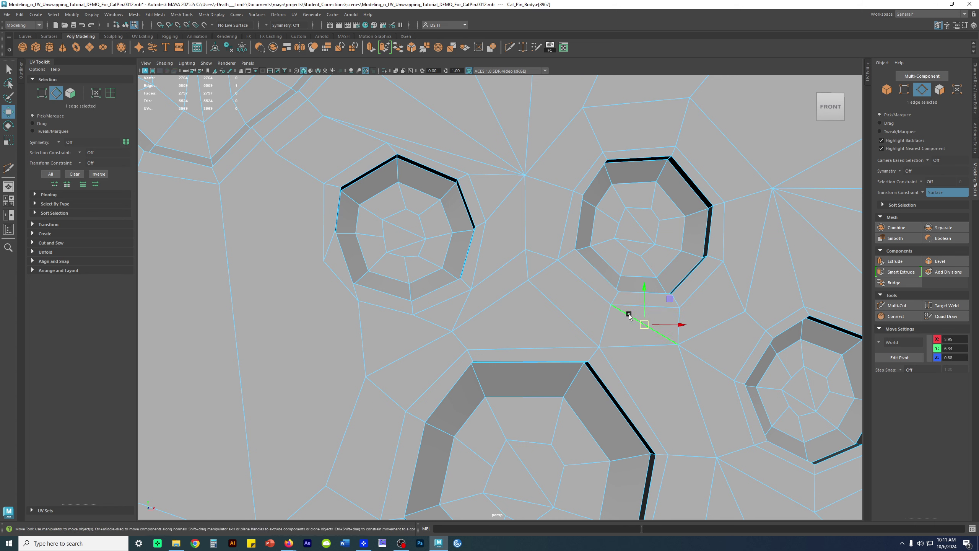
{"action": "key", "text": "Delete"}
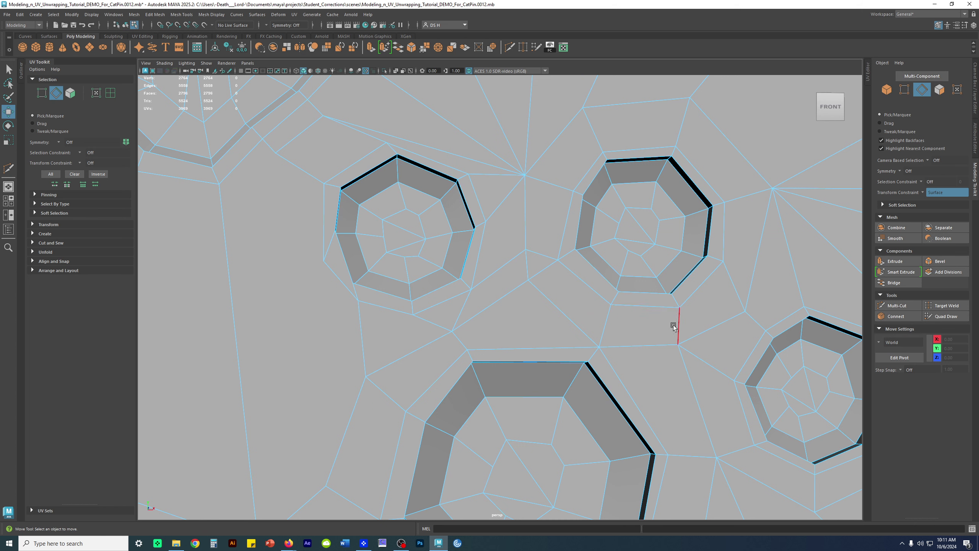
- Reposition the vertices between the right paw's large pad, second upper pad and outer pad to even out their spacing
{"action": "right_click_drag", "start_coordinate": [713, 313], "coordinate": [629, 336]}
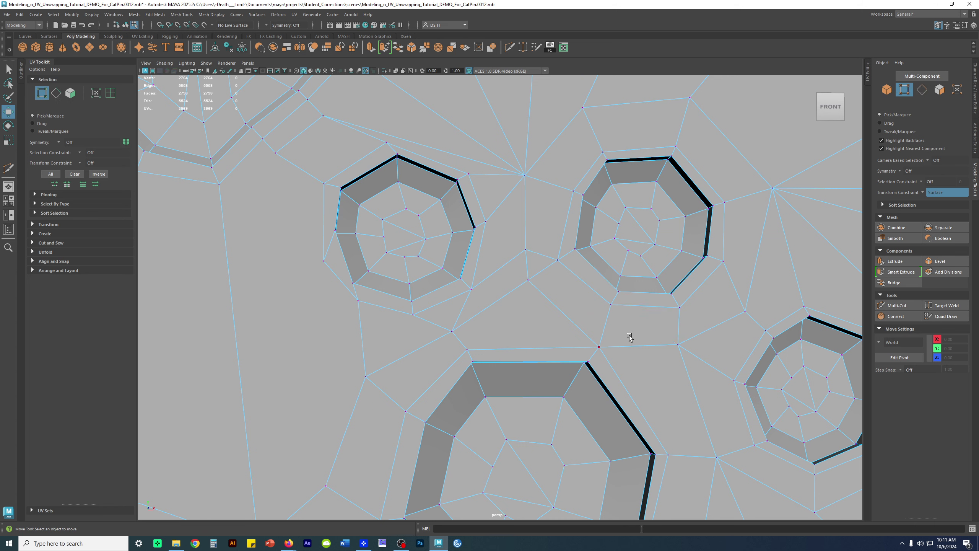
{"action": "left_click_drag", "start_coordinate": [681, 345], "coordinate": [692, 343]}
{"action": "left_click", "coordinate": [760, 328]}
{"action": "left_click_drag", "start_coordinate": [744, 312], "coordinate": [744, 287]}
{"action": "scroll", "coordinate": [584, 292], "scroll_direction": "down", "scroll_amount": 5}
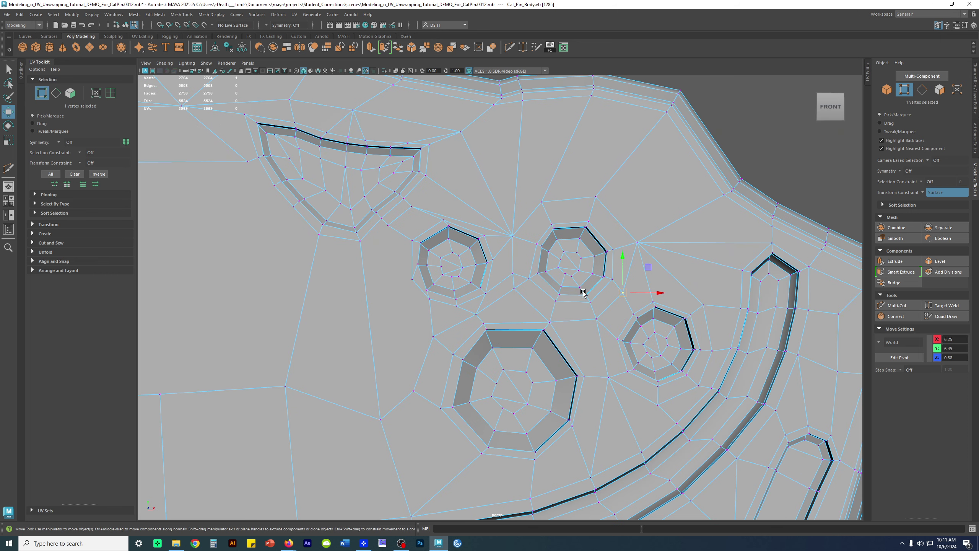
{"action": "right_click_drag", "start_coordinate": [693, 328], "coordinate": [609, 335], "text": "alt"}
{"action": "left_click", "coordinate": [582, 356]}
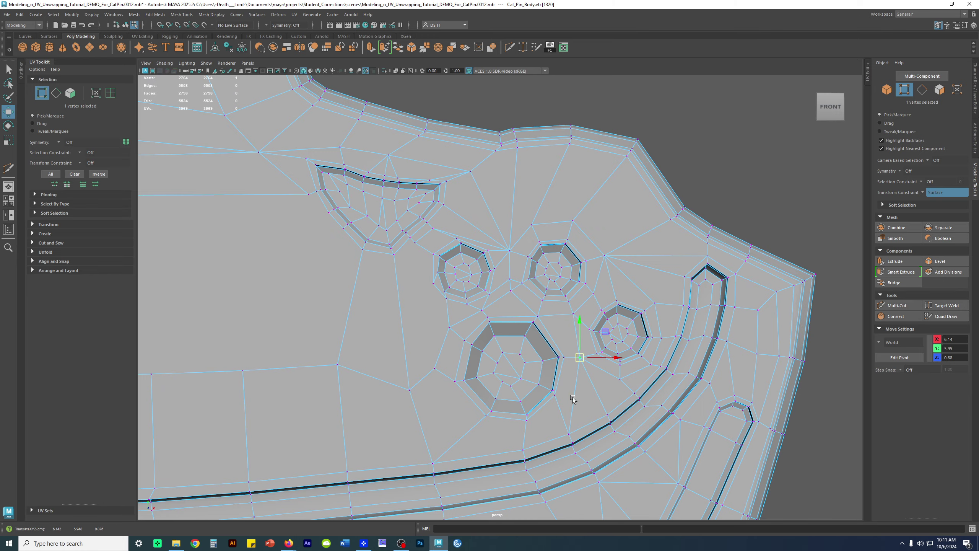
- Cut an edge from below the right paw's outer pad across to the large pad, and merge the vertices midway along it
{"action": "scroll", "coordinate": [567, 358], "scroll_direction": "up", "scroll_amount": 3}
{"action": "right_click_drag", "start_coordinate": [586, 276], "coordinate": [488, 279], "text": "shift"}
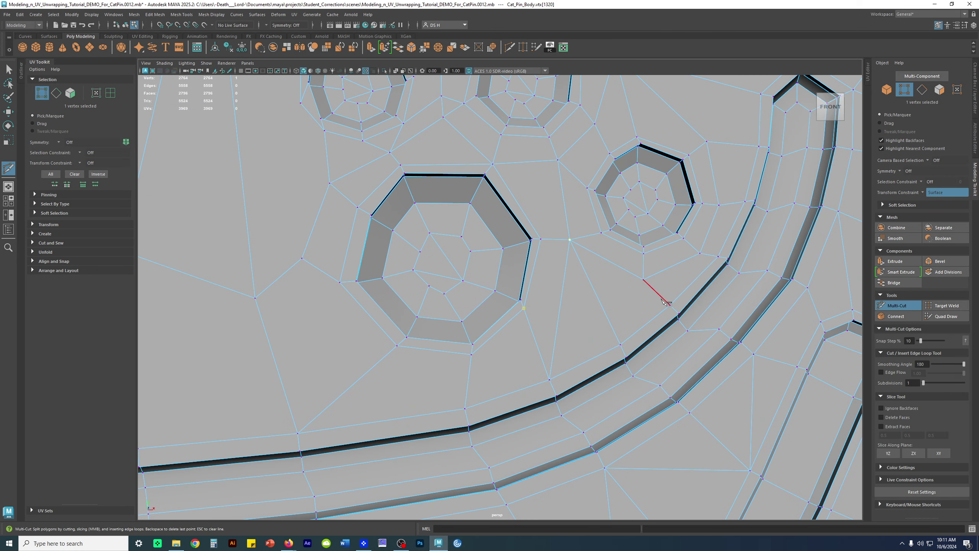
{"action": "left_click", "coordinate": [643, 279]}
{"action": "right_click", "coordinate": [643, 279]}
{"action": "key", "text": "w"}
{"action": "left_click_drag", "start_coordinate": [552, 290], "coordinate": [609, 314]}
{"action": "right_click_drag", "start_coordinate": [593, 284], "coordinate": [587, 211], "text": "shift"}
{"action": "left_click_drag", "start_coordinate": [579, 294], "coordinate": [586, 302]}
- Delete the diagonal edge running from the merged vertex down to the border of the long curved groove
{"action": "right_click_drag", "start_coordinate": [572, 300], "coordinate": [571, 255]}
{"action": "left_click", "coordinate": [560, 331]}
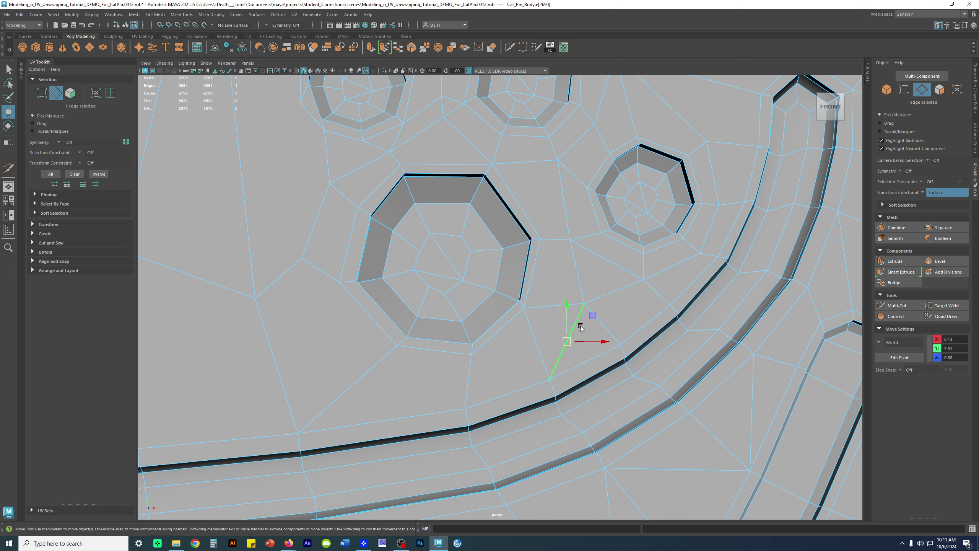
{"action": "key", "text": "Delete"}
- Preview the body smoothed around the right paw and long groove, and return it to the unsmoothed display
{"action": "scroll", "coordinate": [594, 316], "scroll_direction": "down", "scroll_amount": 3}
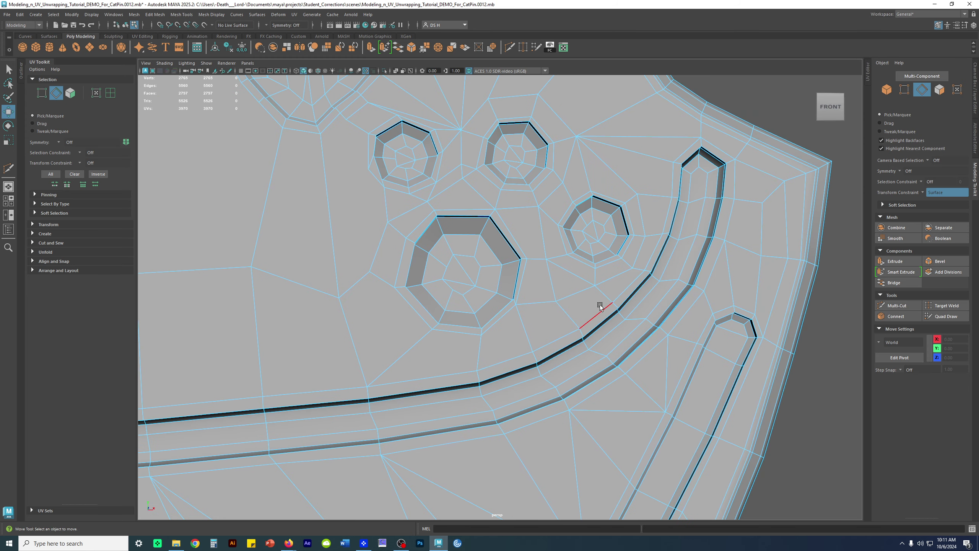
{"action": "key", "text": "3"}
{"action": "key", "text": "F8"}
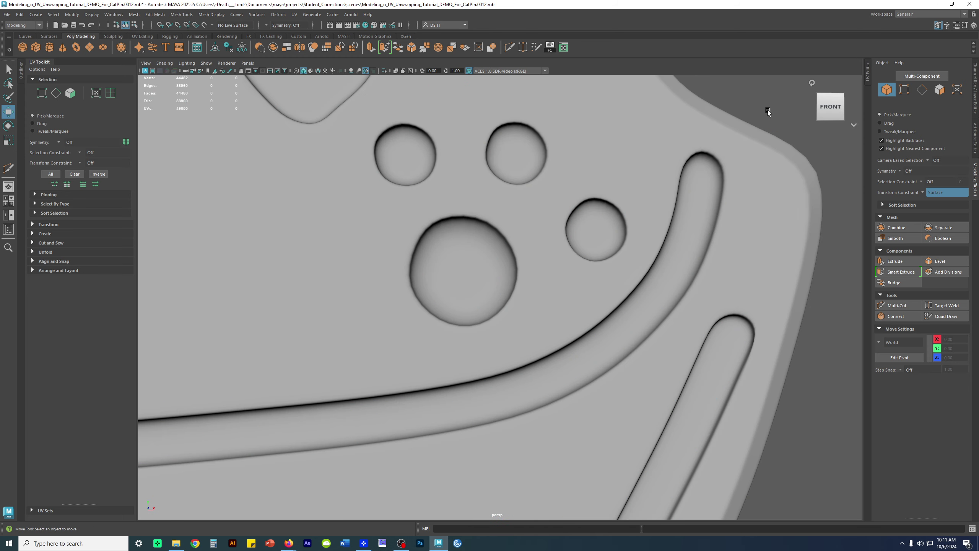
{"action": "scroll", "coordinate": [492, 283], "scroll_direction": "down", "scroll_amount": 3}
{"action": "left_click", "coordinate": [560, 272]}
{"action": "key", "text": "1"}
{"action": "scroll", "coordinate": [568, 314], "scroll_direction": "up", "scroll_amount": 6}
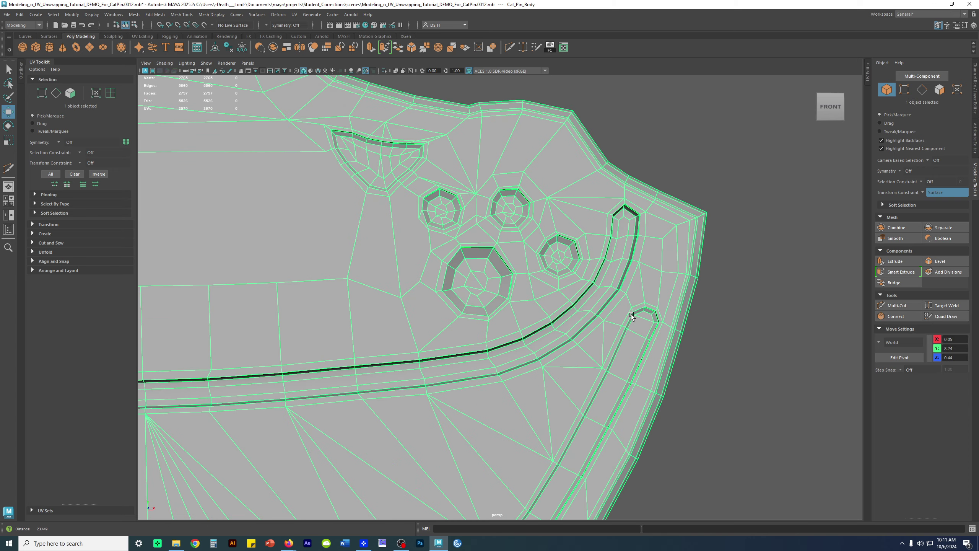
- Cut a horizontal edge across the centre of the right paw's large pad and delete the diagonal edge through it
{"action": "scroll", "coordinate": [568, 315], "scroll_direction": "up", "scroll_amount": 3}
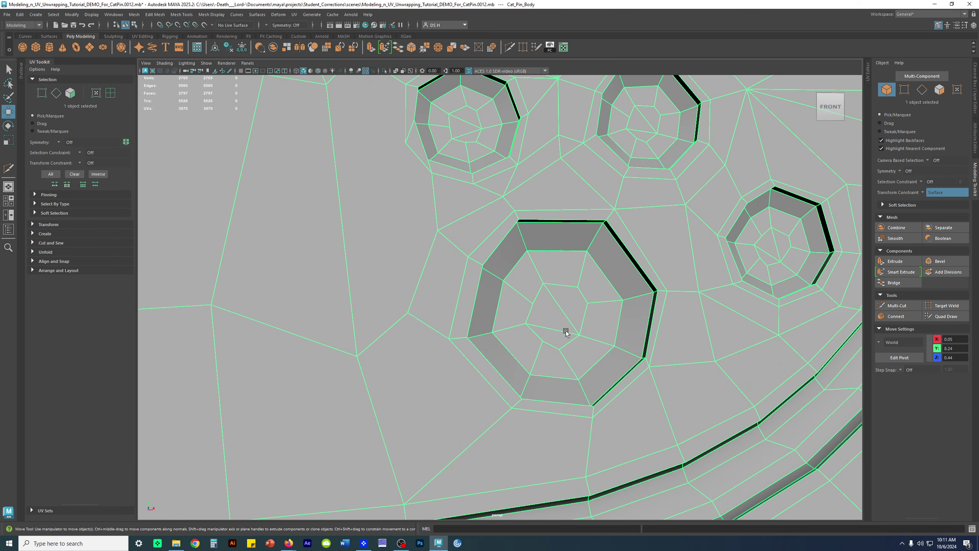
{"action": "right_click_drag", "start_coordinate": [545, 314], "coordinate": [484, 311], "text": "shift"}
{"action": "left_click", "coordinate": [532, 303]}
{"action": "left_click", "coordinate": [587, 304]}
{"action": "key", "text": "w"}
{"action": "key", "text": "F10"}
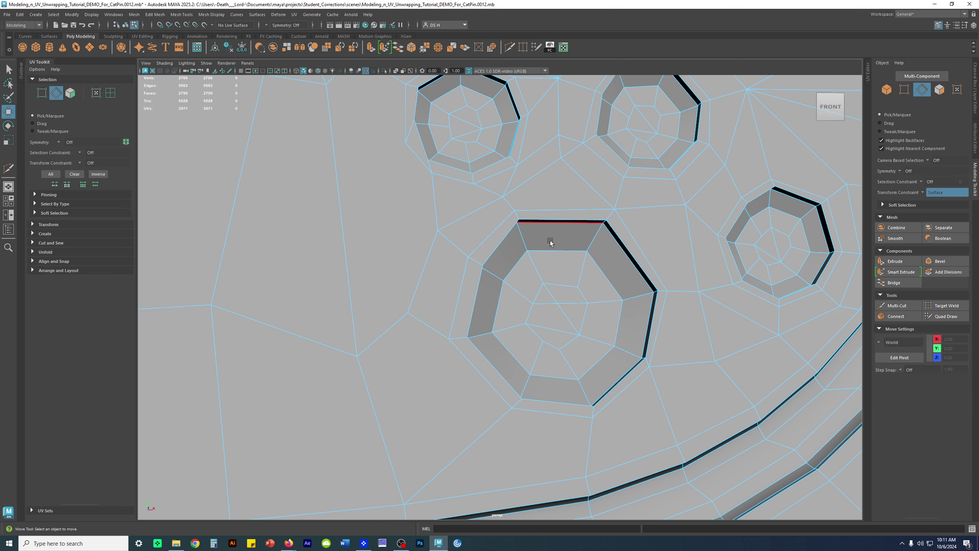
{"action": "double_click", "coordinate": [553, 295]}
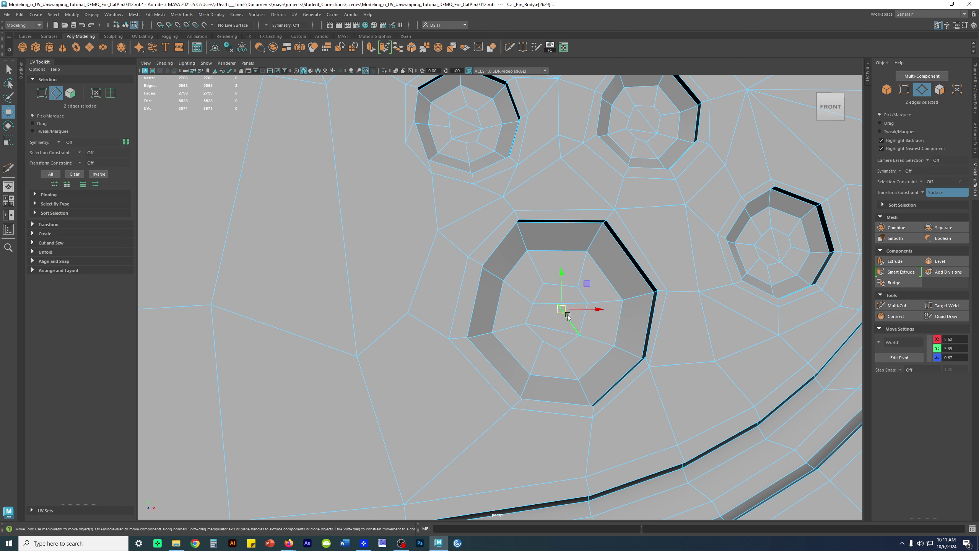
{"action": "right_click_drag", "start_coordinate": [607, 281], "coordinate": [575, 294], "text": "shift"}
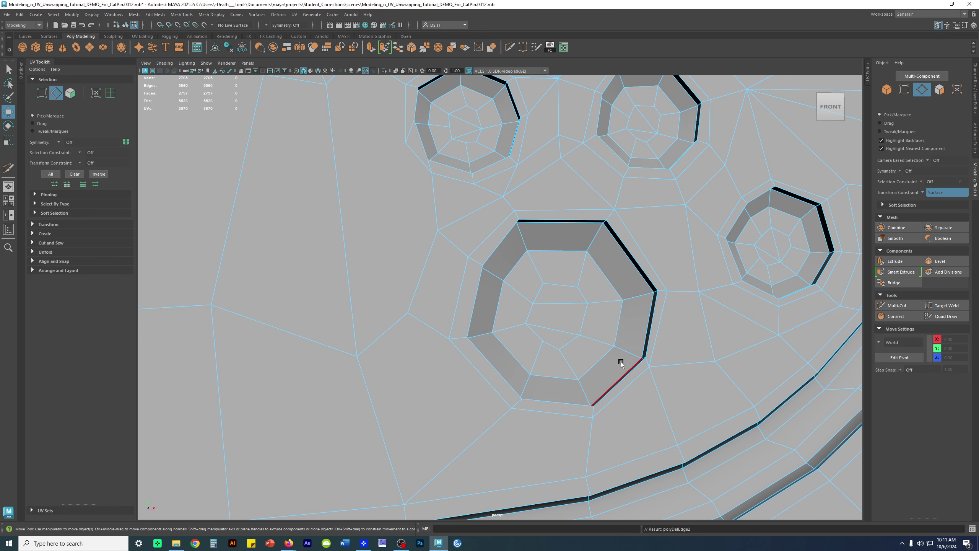
- Lower the chest-row vertices nearest the right paw toward the long curved groove
{"action": "right_click_drag", "start_coordinate": [611, 343], "coordinate": [268, 315], "text": "alt"}
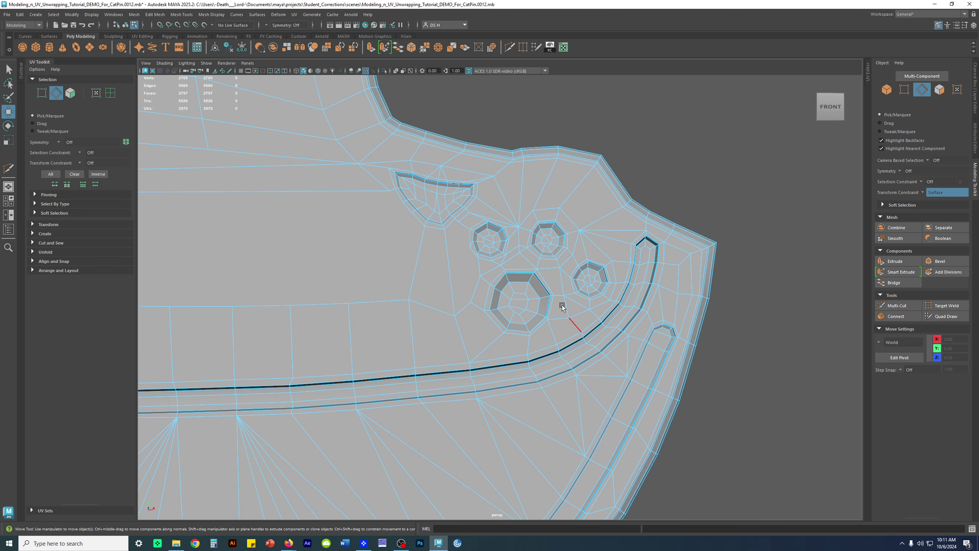
{"action": "middle_click_drag", "start_coordinate": [511, 328], "coordinate": [651, 411], "text": "alt"}
{"action": "middle_click_drag", "start_coordinate": [543, 357], "coordinate": [676, 250], "text": "alt"}
{"action": "key", "text": "F9"}
{"action": "left_click", "coordinate": [671, 279]}
{"action": "left_click_drag", "start_coordinate": [671, 279], "coordinate": [667, 294]}
{"action": "left_click", "coordinate": [610, 278]}
{"action": "left_click_drag", "start_coordinate": [611, 279], "coordinate": [605, 297]}
{"action": "left_click", "coordinate": [552, 280]}
{"action": "left_click_drag", "start_coordinate": [552, 280], "coordinate": [547, 297]}
- Continue lowering the row of vertices above the long groove across the middle of the chest toward the left paw
{"action": "left_click", "coordinate": [496, 281]}
{"action": "left_click_drag", "start_coordinate": [495, 281], "coordinate": [489, 296]}
{"action": "left_click", "coordinate": [434, 280]}
{"action": "left_click_drag", "start_coordinate": [434, 280], "coordinate": [376, 301]}
{"action": "left_click", "coordinate": [384, 281]}
{"action": "left_click", "coordinate": [333, 276]}
{"action": "left_click_drag", "start_coordinate": [333, 277], "coordinate": [169, 285]}
{"action": "left_click", "coordinate": [286, 276]}
{"action": "left_click", "coordinate": [250, 275]}
{"action": "left_click", "coordinate": [210, 272]}
{"action": "left_click", "coordinate": [179, 269]}
- Even out the vertices along the chest row above the long groove, working from the left paw back to the right
{"action": "middle_click_drag", "start_coordinate": [304, 246], "coordinate": [392, 283], "text": "alt"}
{"action": "left_click", "coordinate": [411, 332]}
{"action": "left_click_drag", "start_coordinate": [409, 334], "coordinate": [659, 327]}
{"action": "left_click", "coordinate": [516, 334]}
{"action": "left_click", "coordinate": [577, 333]}
{"action": "scroll", "coordinate": [646, 285], "scroll_direction": "down", "scroll_amount": 2}
{"action": "scroll", "coordinate": [646, 285], "scroll_direction": "down", "scroll_amount": 1}
{"action": "left_click", "coordinate": [607, 328]}
{"action": "left_click", "coordinate": [654, 327]}
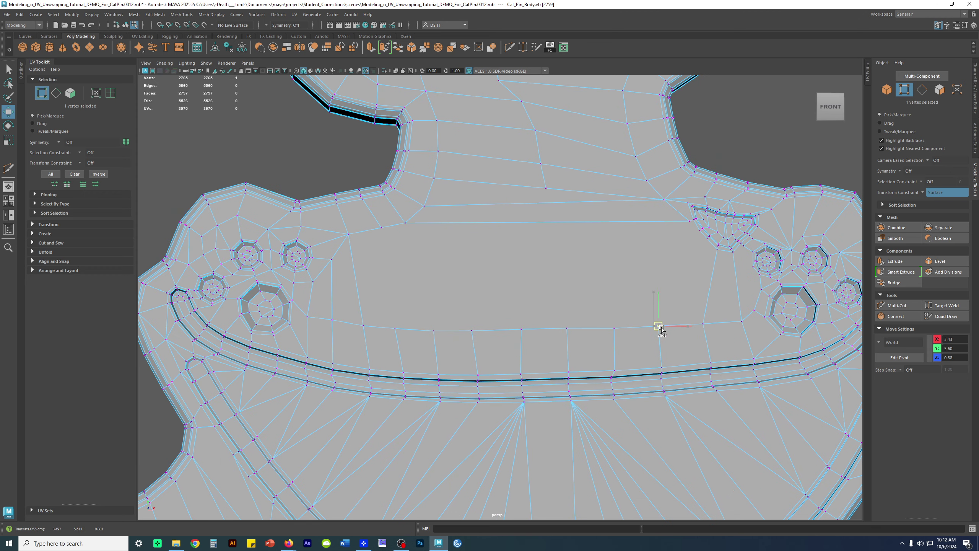
- Shift the centre-line vertices from below the nose down through the neck to the right to straighten the column
{"action": "middle_click_drag", "start_coordinate": [678, 280], "coordinate": [681, 299], "text": "alt"}
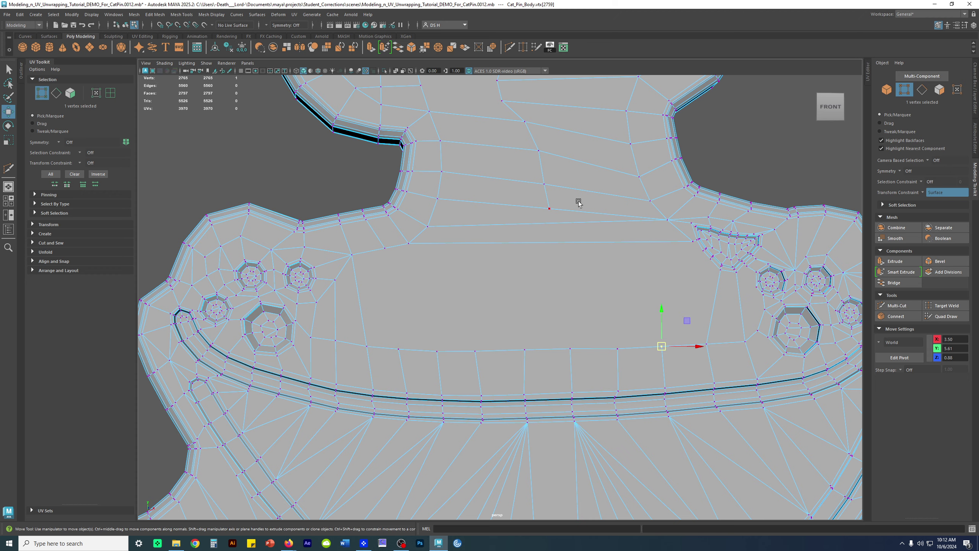
{"action": "middle_click_drag", "start_coordinate": [559, 157], "coordinate": [551, 276], "text": "alt"}
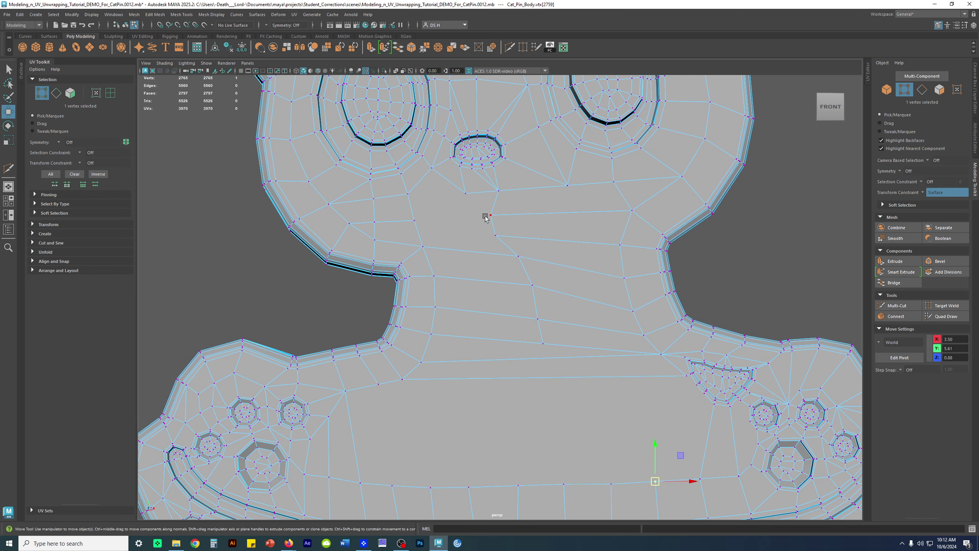
{"action": "left_click", "coordinate": [492, 214]}
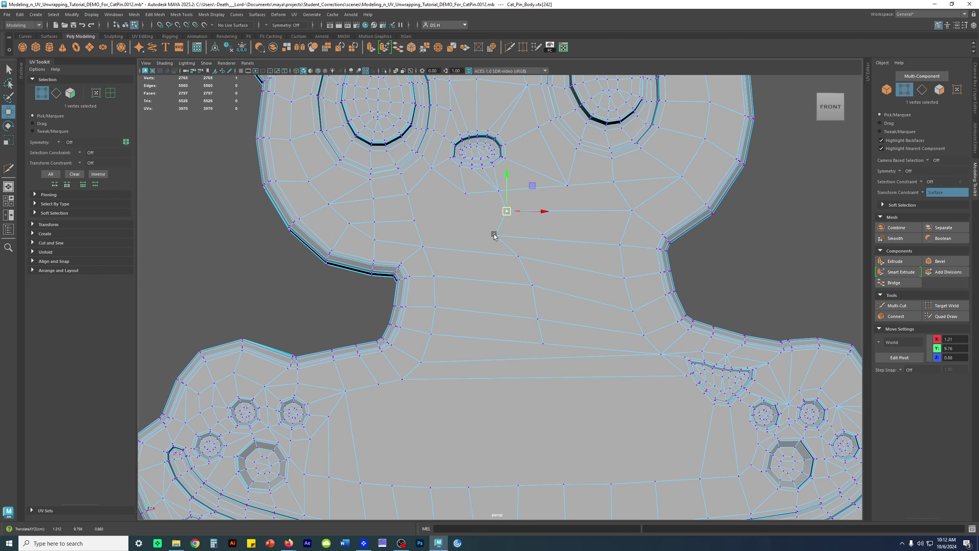
{"action": "left_click_drag", "start_coordinate": [496, 235], "coordinate": [540, 293]}
{"action": "left_click", "coordinate": [534, 288]}
{"action": "left_click", "coordinate": [538, 323]}
{"action": "left_click_drag", "start_coordinate": [543, 343], "coordinate": [548, 343]}
{"action": "middle_click_drag", "start_coordinate": [572, 355], "coordinate": [592, 267], "text": "alt"}
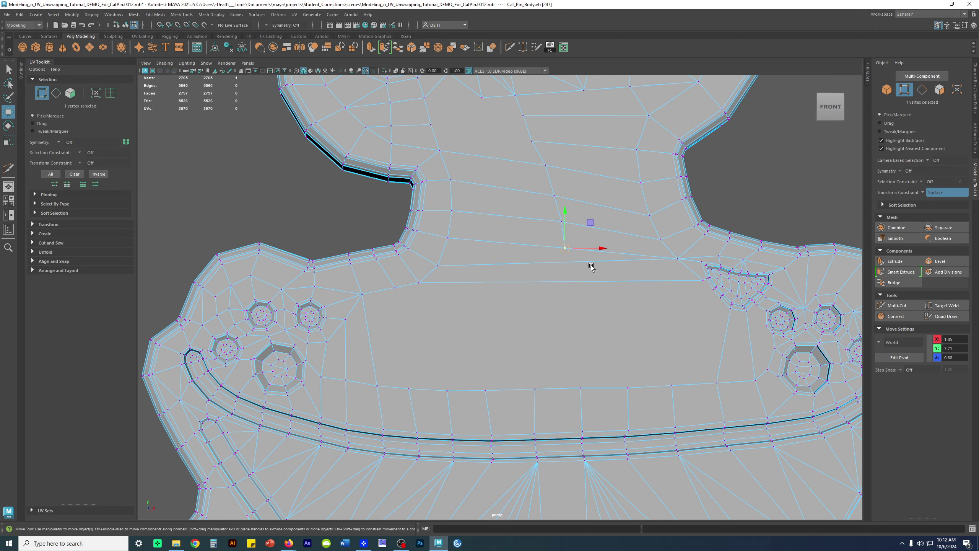
- Save an incremental version of the scene and cut a vertical edge connecting the neck's centre line to the row above the long groove
{"action": "right_click_drag", "start_coordinate": [555, 263], "coordinate": [410, 255], "text": "shift"}
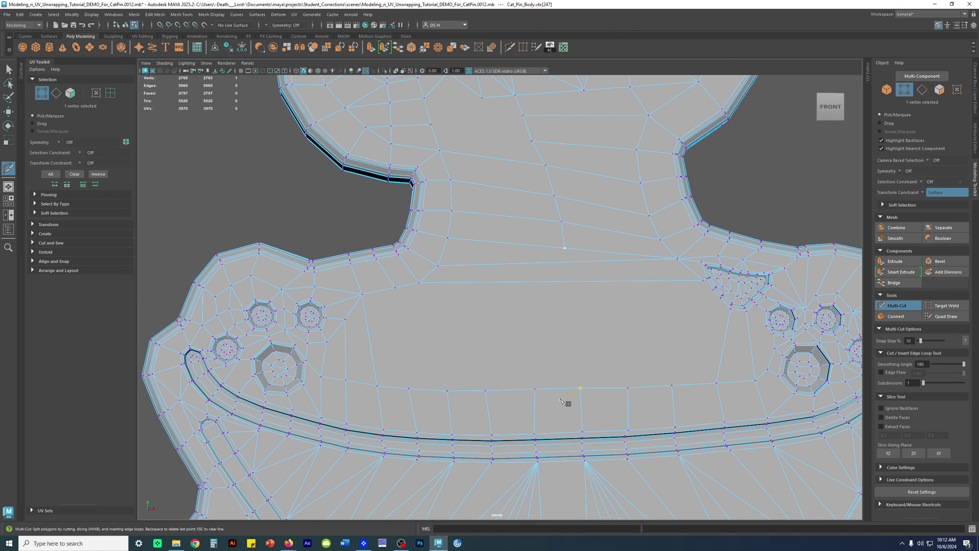
{"action": "key", "text": "ctrl+alt+s"}
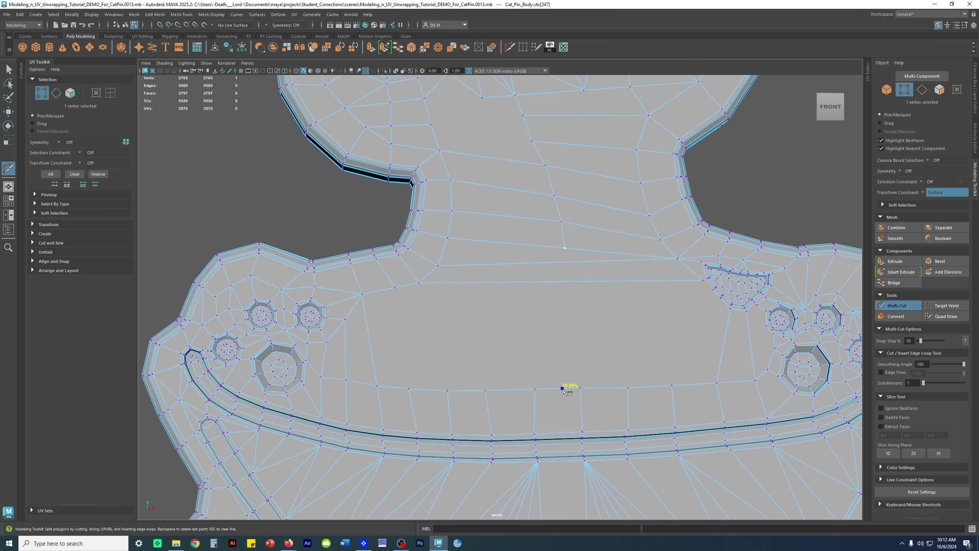
{"action": "left_click", "coordinate": [535, 246]}
{"action": "key", "text": "w"}
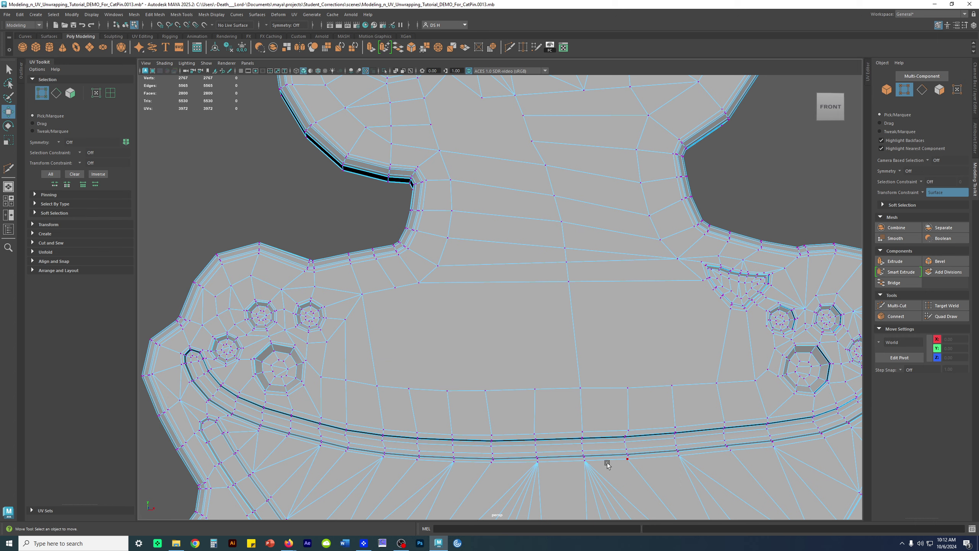
- Merge the two close centre-line vertices at the base of the neck, and lower the centre vertex beneath them
{"action": "left_click", "coordinate": [537, 250]}
{"action": "left_click", "coordinate": [568, 265], "text": "shift"}
{"action": "left_click_drag", "start_coordinate": [589, 275], "coordinate": [568, 277], "text": "alt"}
{"action": "right_click", "coordinate": [525, 244], "text": "shift"}
{"action": "right_click_drag", "start_coordinate": [525, 244], "coordinate": [530, 187], "text": "shift"}
{"action": "left_click_drag", "start_coordinate": [568, 284], "coordinate": [572, 327]}
- Adjust the chest vertices between the base of the neck and the left paw's upper pads
{"action": "left_click", "coordinate": [416, 280]}
{"action": "left_click", "coordinate": [440, 293]}
{"action": "left_click_drag", "start_coordinate": [441, 293], "coordinate": [442, 289]}
{"action": "left_click", "coordinate": [389, 318]}
{"action": "middle_click_drag", "start_coordinate": [483, 272], "coordinate": [493, 303], "text": "alt"}
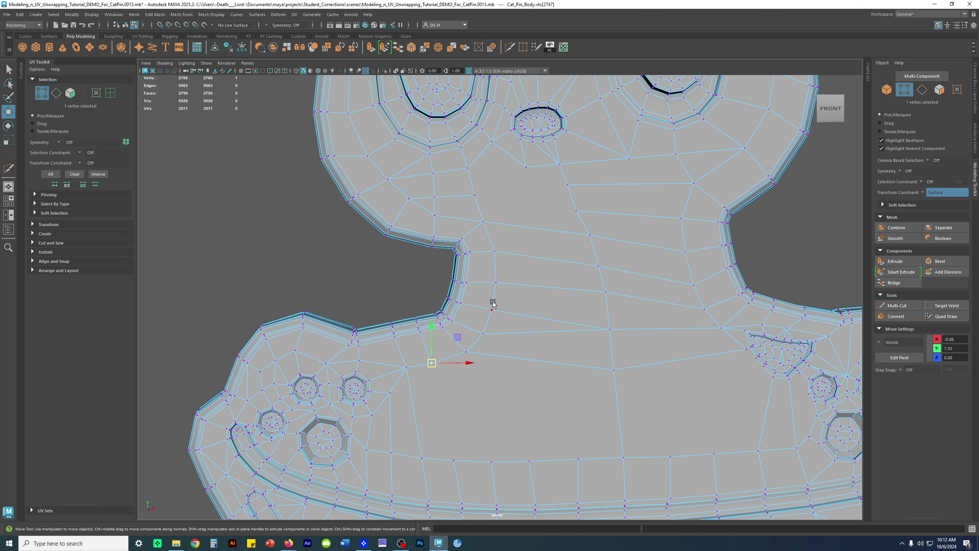
- Pull the chest vertex away from the triangular recess above the right paw, and adjust the border vertices around the recess's inner corner
{"action": "middle_click_drag", "start_coordinate": [673, 346], "coordinate": [573, 276], "text": "alt"}
{"action": "left_click", "coordinate": [639, 280]}
{"action": "right_click_drag", "start_coordinate": [626, 268], "coordinate": [772, 341], "text": "alt"}
{"action": "key", "text": "f"}
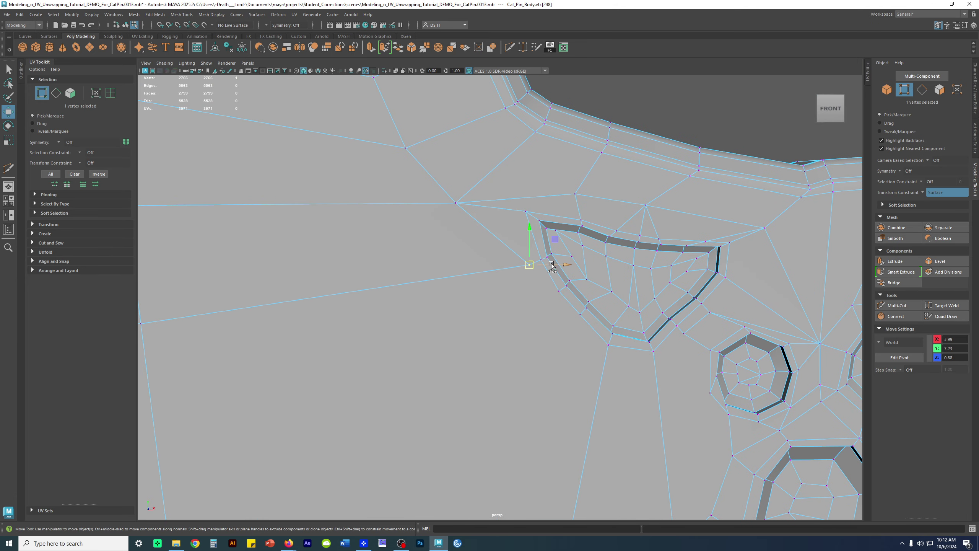
{"action": "left_click_drag", "start_coordinate": [531, 265], "coordinate": [468, 275]}
{"action": "left_click", "coordinate": [525, 211]}
{"action": "left_click_drag", "start_coordinate": [525, 212], "coordinate": [529, 214]}
{"action": "left_click", "coordinate": [581, 220]}
{"action": "left_click_drag", "start_coordinate": [581, 220], "coordinate": [582, 218]}
{"action": "left_click", "coordinate": [542, 260]}
{"action": "left_click_drag", "start_coordinate": [540, 261], "coordinate": [536, 260]}
- Even out the vertices around the triangular recess's lower tip and the side facing the right paw's first upper pad
{"action": "left_click", "coordinate": [608, 346]}
{"action": "left_click_drag", "start_coordinate": [607, 345], "coordinate": [725, 312]}
{"action": "left_click", "coordinate": [653, 351]}
{"action": "left_click", "coordinate": [685, 334]}
{"action": "left_click", "coordinate": [711, 312]}
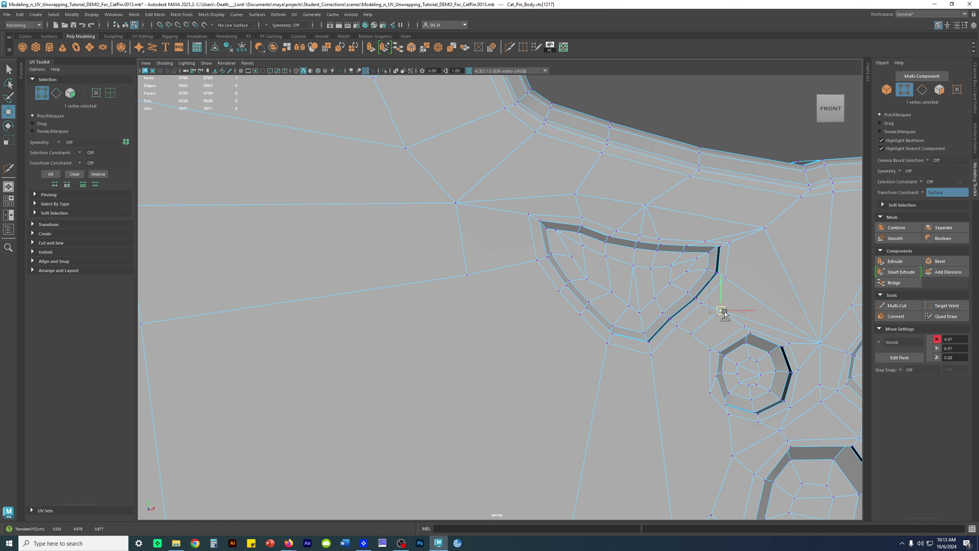
- Move the vertices around the inner side of the right paw's first upper pad and toward the recess to even their spacing
{"action": "left_click", "coordinate": [692, 340]}
{"action": "left_click", "coordinate": [702, 387]}
{"action": "left_click", "coordinate": [709, 393]}
{"action": "left_click_drag", "start_coordinate": [711, 393], "coordinate": [703, 381]}
{"action": "left_click", "coordinate": [729, 414]}
{"action": "left_click_drag", "start_coordinate": [729, 415], "coordinate": [719, 412]}
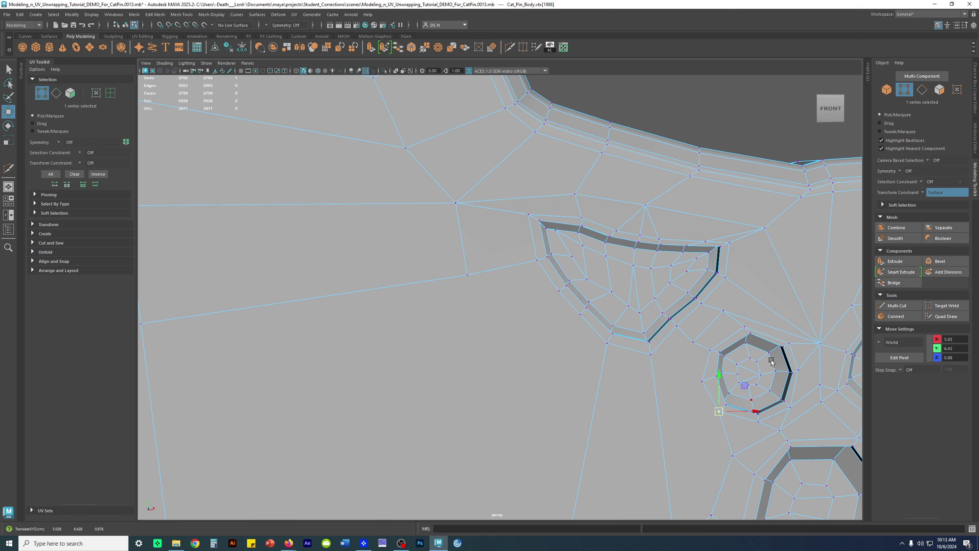
{"action": "middle_click_drag", "start_coordinate": [771, 361], "coordinate": [660, 378], "text": "alt"}
{"action": "left_click", "coordinate": [586, 341]}
{"action": "left_click_drag", "start_coordinate": [588, 342], "coordinate": [590, 343]}
- Cut a new edge up across the chest from the vertex row above the long groove, beside the left paw
{"action": "right_click_drag", "start_coordinate": [614, 337], "coordinate": [482, 337], "text": "alt"}
{"action": "middle_click_drag", "start_coordinate": [482, 337], "coordinate": [692, 327], "text": "alt"}
{"action": "right_click_drag", "start_coordinate": [540, 285], "coordinate": [578, 255]}
{"action": "right_click_drag", "start_coordinate": [471, 264], "coordinate": [426, 265], "text": "shift"}
{"action": "right_click_drag", "start_coordinate": [366, 278], "coordinate": [538, 373], "text": "alt"}
{"action": "middle_click_drag", "start_coordinate": [531, 378], "coordinate": [579, 314], "text": "alt"}
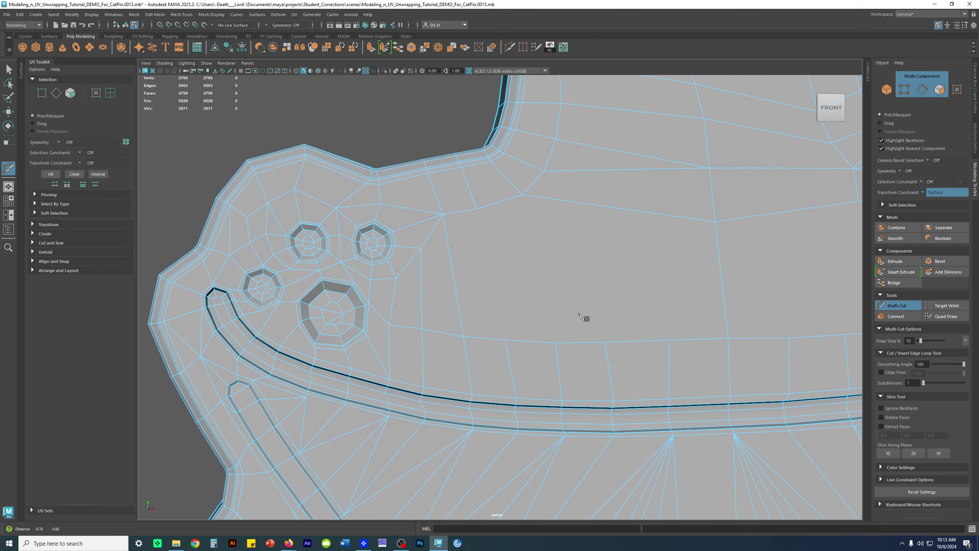
{"action": "left_click", "coordinate": [505, 342]}
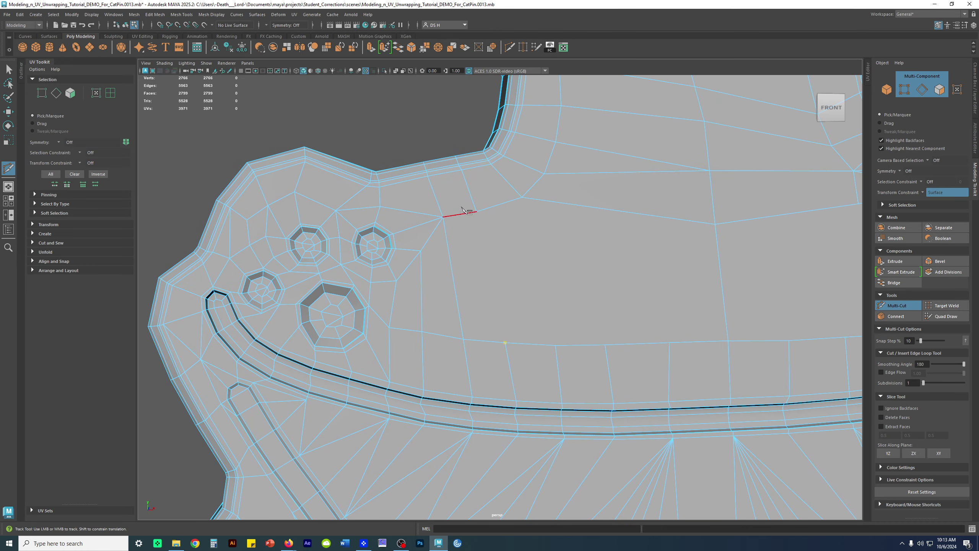